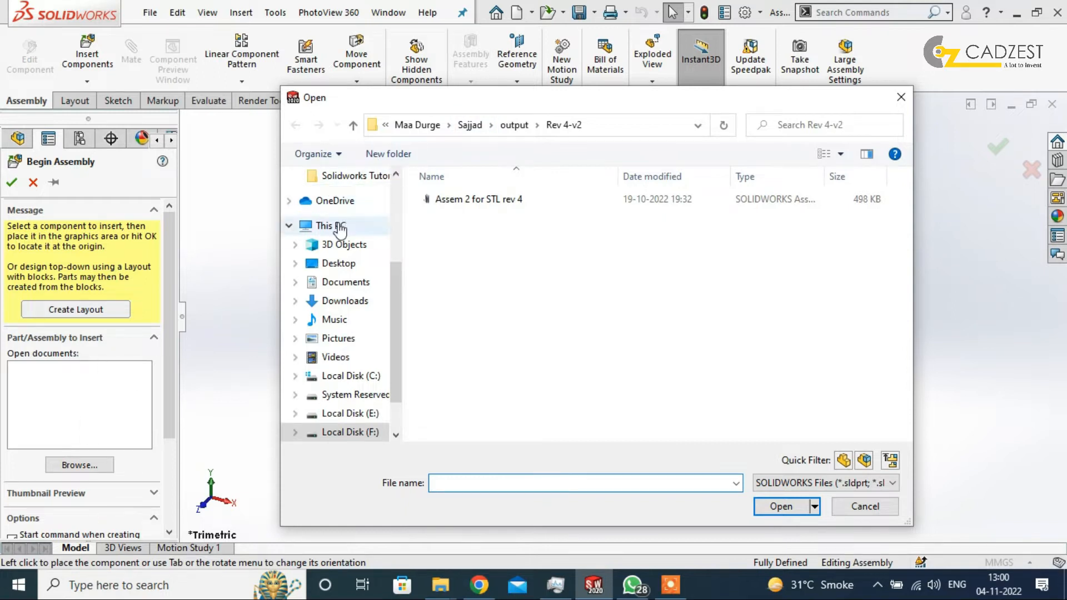
Insert the Flange part from the Downloads folder as the first component, placed at the assembly origin
scroll(322, 223, "up", 3)
left_click(345, 195)
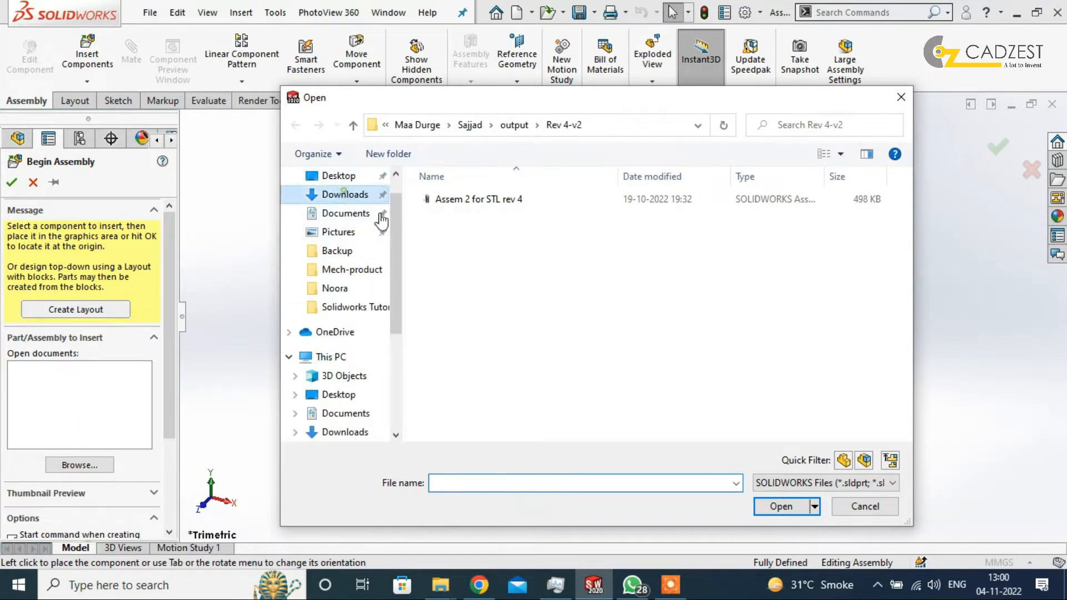
left_click(475, 247)
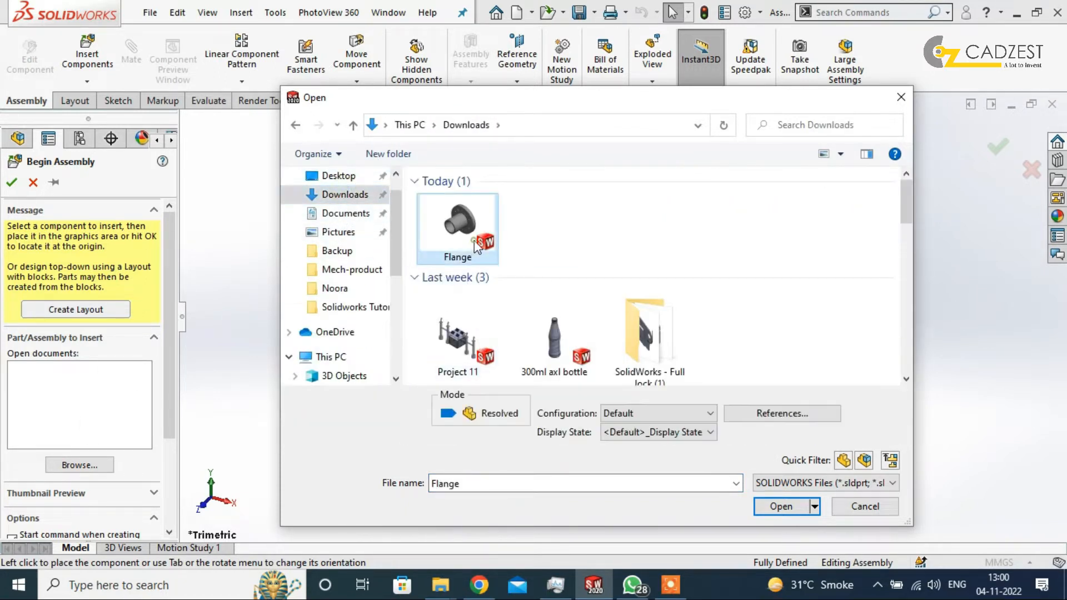
left_click(774, 507)
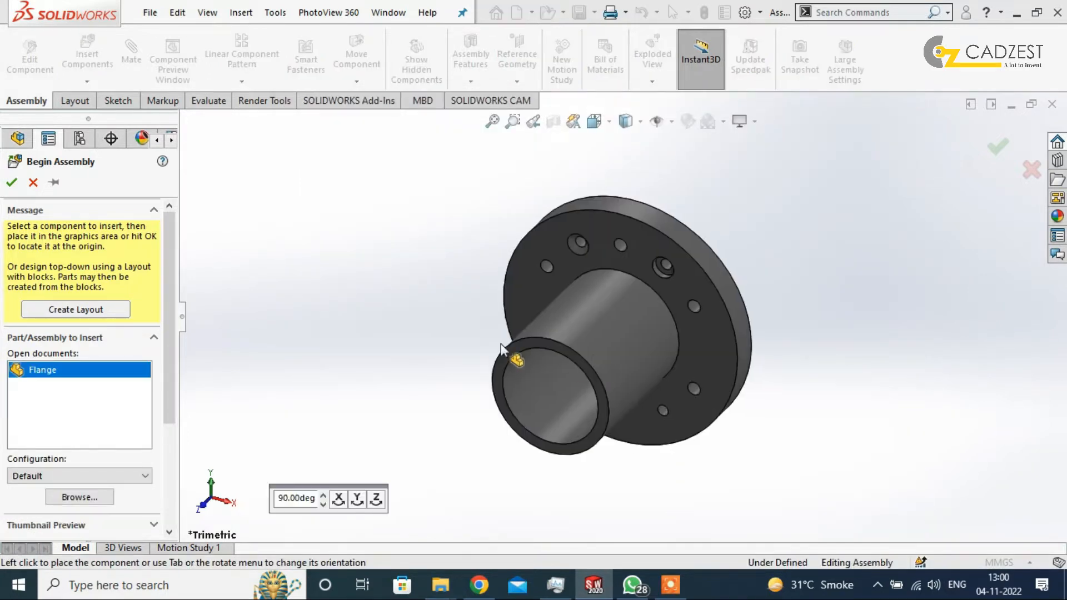
left_click(12, 178)
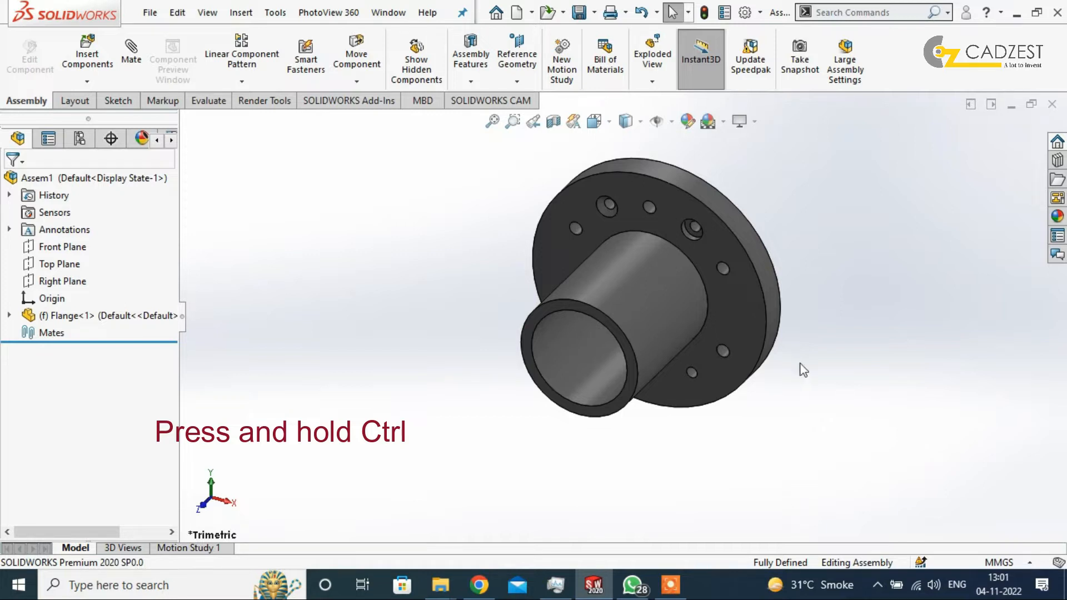
Copy the Flange component and place the second instance beside the first one
scroll(728, 283, "up", 3)
scroll(715, 245, "down", 1)
scroll(735, 364, "up", 1)
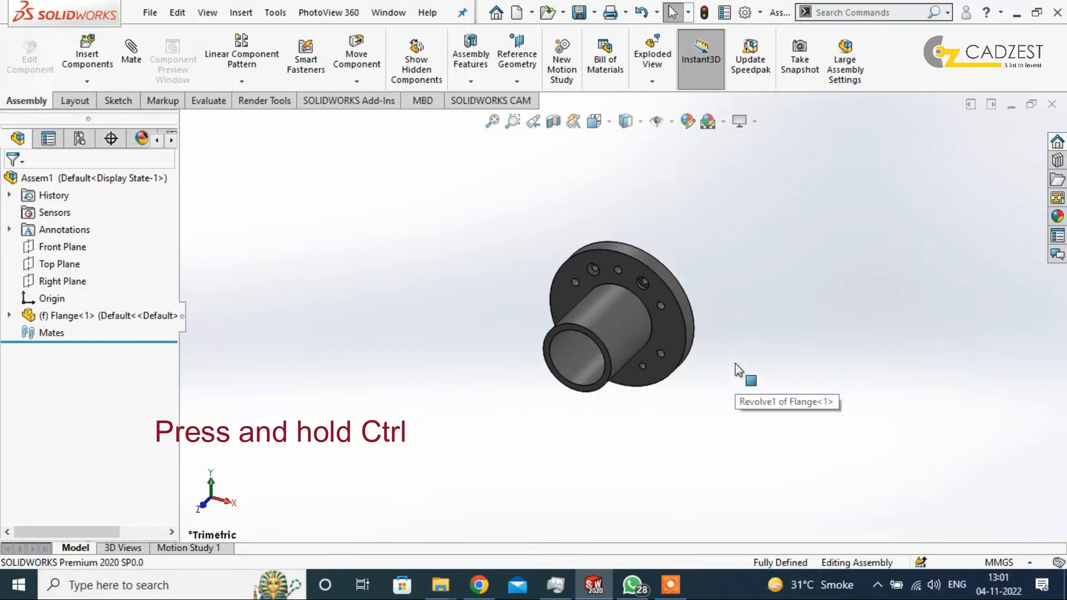
scroll(743, 329, "down", 1)
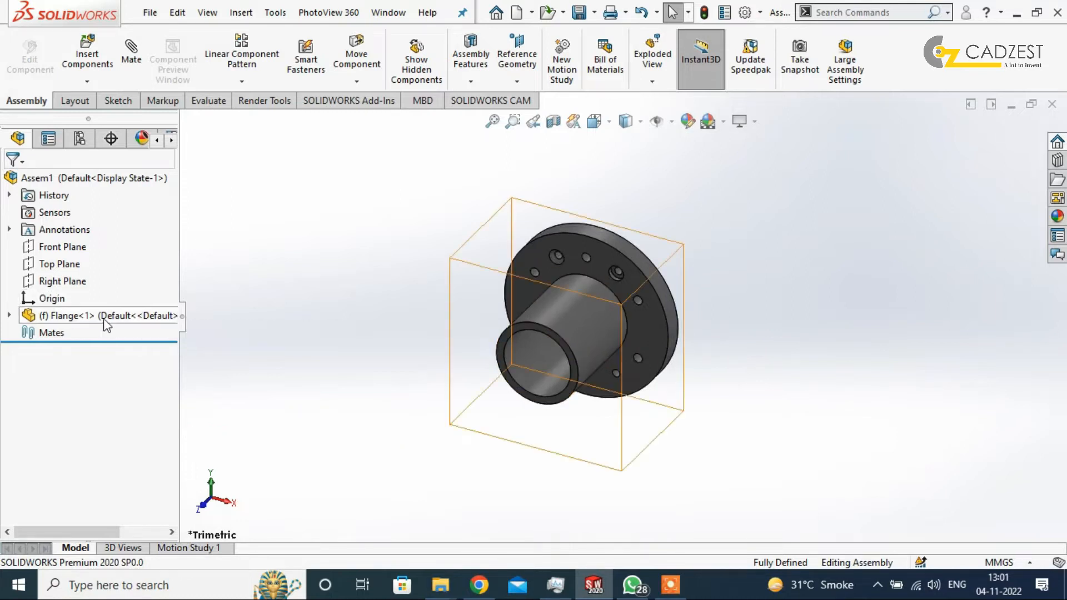
left_click(130, 321)
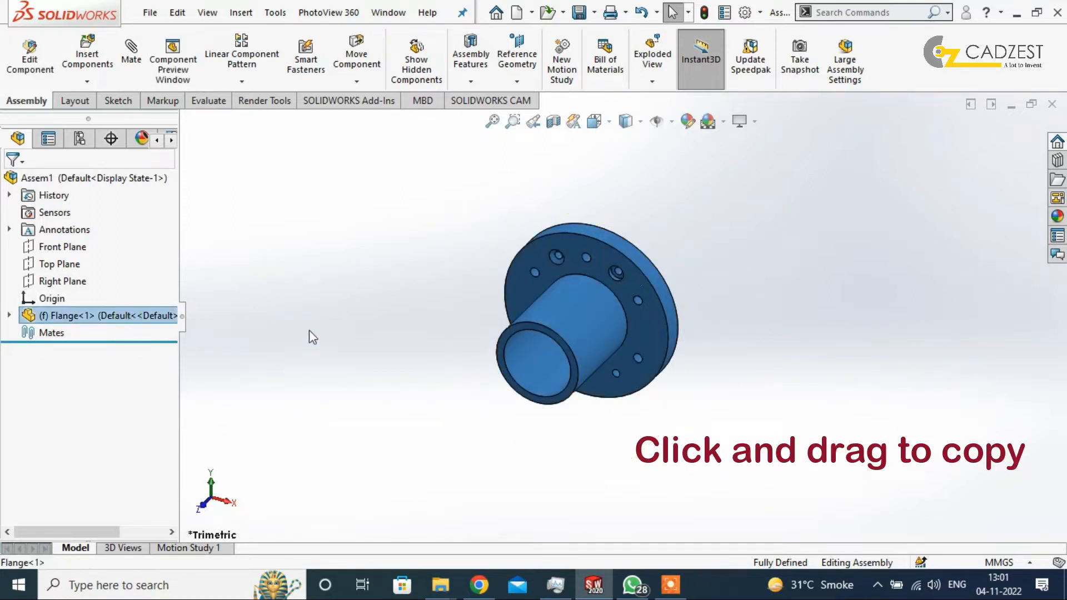
left_click(374, 209)
left_click_drag(151, 322, 798, 322, "ctrl")
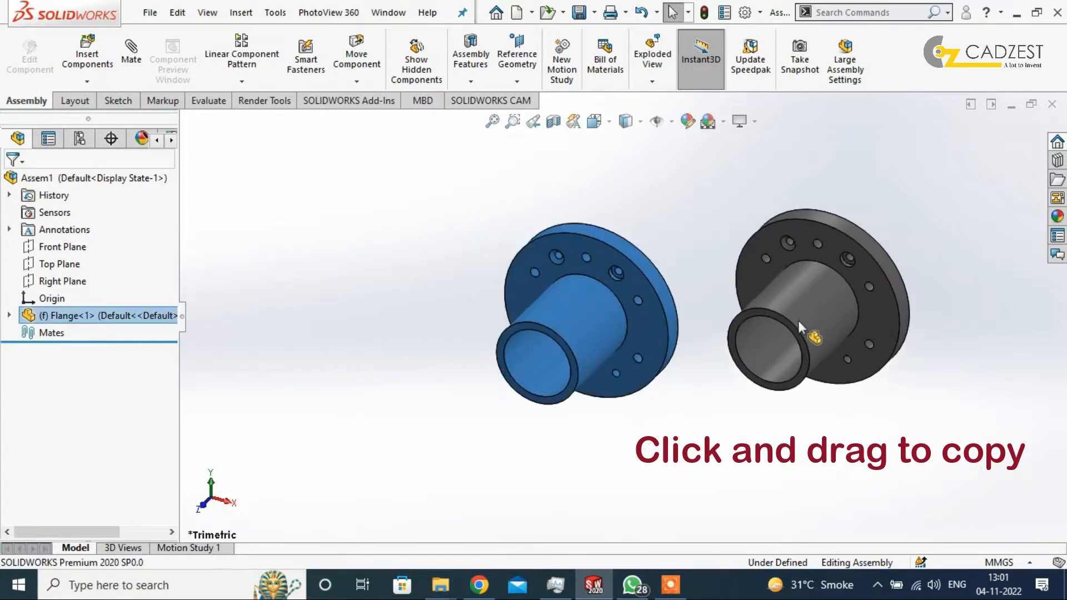
Rotate the second flange freely so its pipe points away from the first flange's pipe
left_click(356, 82)
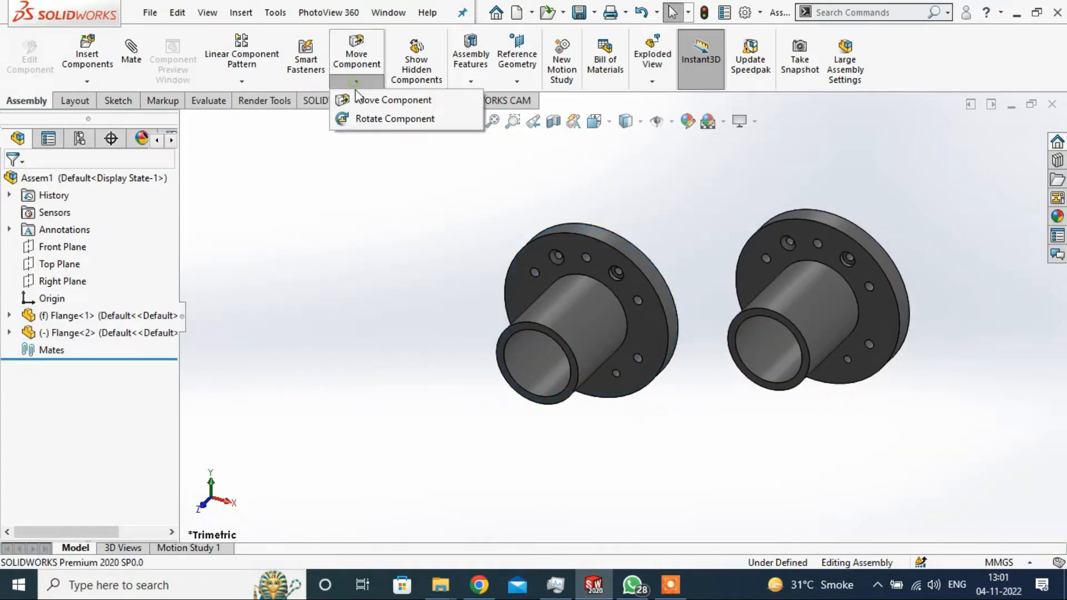
left_click(378, 118)
left_click_drag(811, 314, 789, 322)
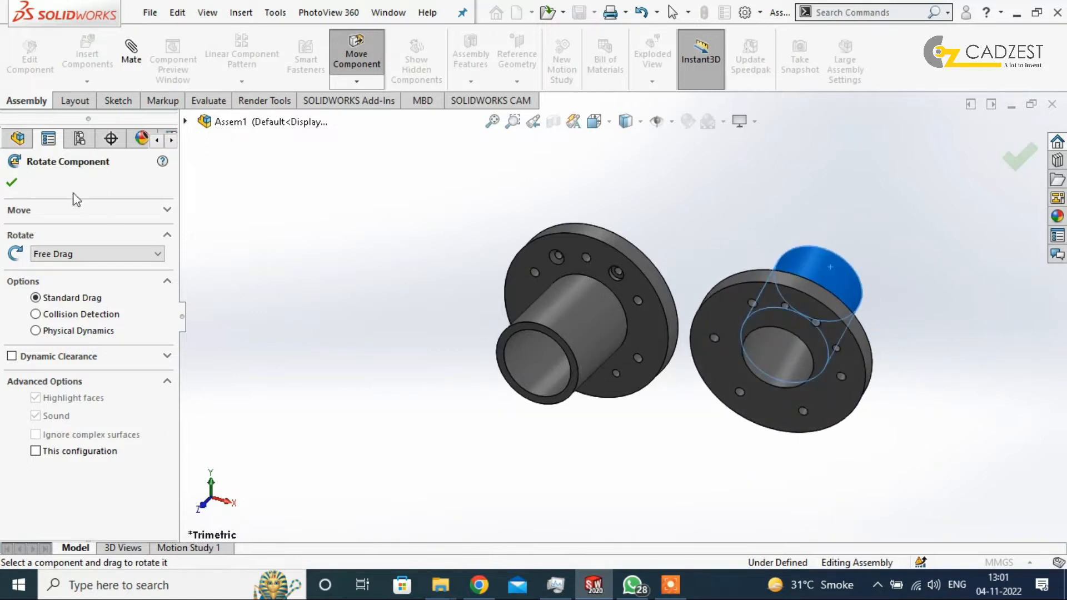
left_click(9, 185)
Add a coincident mate between the flat mating faces of the two flanges
scroll(767, 342, "up", 4)
scroll(769, 340, "down", 3)
middle_click_drag(717, 322, 681, 333)
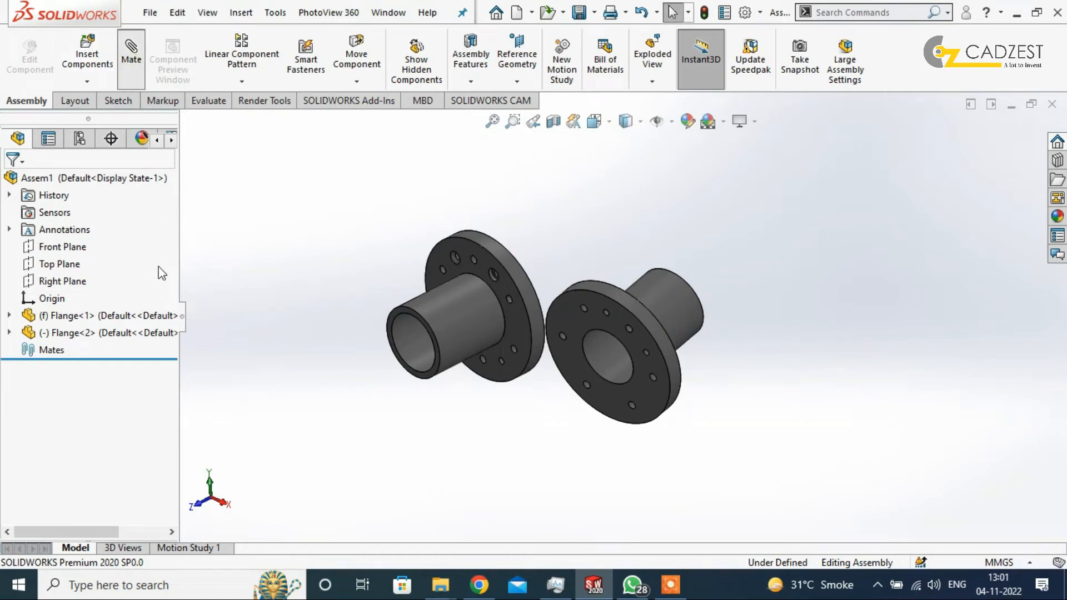
left_click(601, 396)
middle_click_drag(601, 395, 572, 251)
left_click(571, 251)
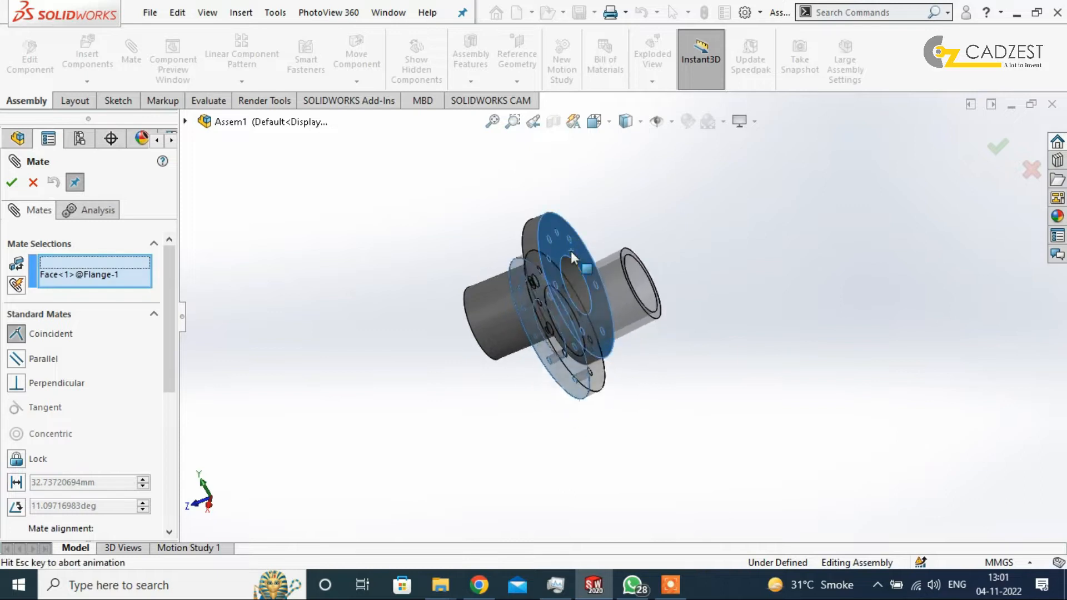
left_click(796, 274)
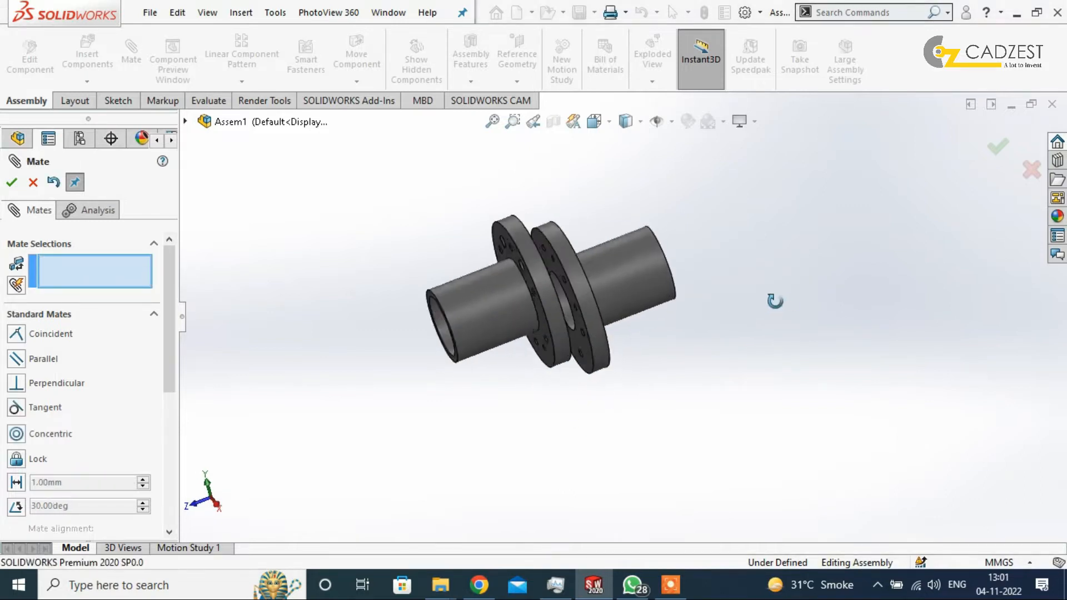
Add a concentric mate between the outer cylindrical pipe faces of the two flanges
left_click(645, 281)
left_click(459, 304)
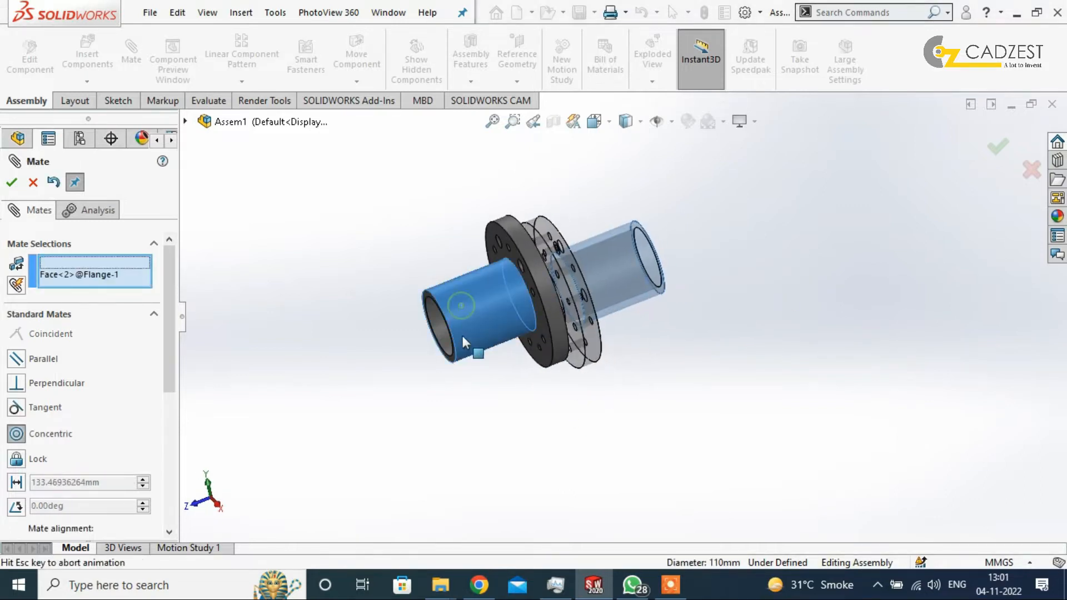
left_click(407, 375)
Align the bolt holes with a concentric mate between a 12 mm hole in each flange, and finish mating
middle_click_drag(648, 395, 703, 334)
scroll(554, 240, "down", 5)
left_click(579, 307)
middle_click_drag(579, 307, 419, 320)
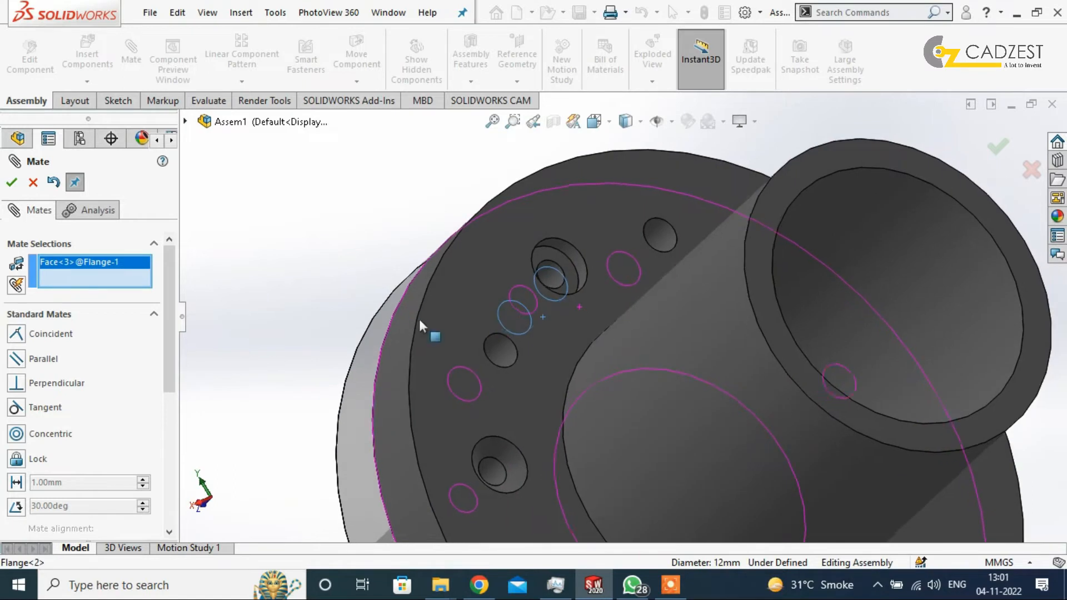
left_click(496, 351)
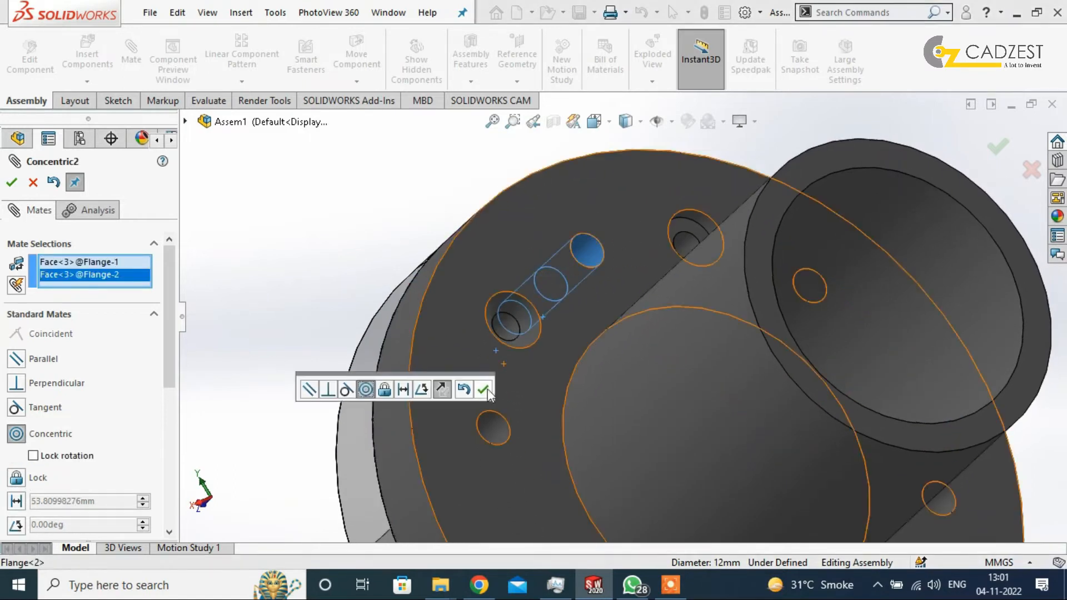
left_click(482, 393)
scroll(581, 339, "up", 7)
middle_click_drag(603, 346, 717, 332)
scroll(718, 336, "down", 3)
middle_click_drag(735, 420, 683, 418)
left_click(11, 183)
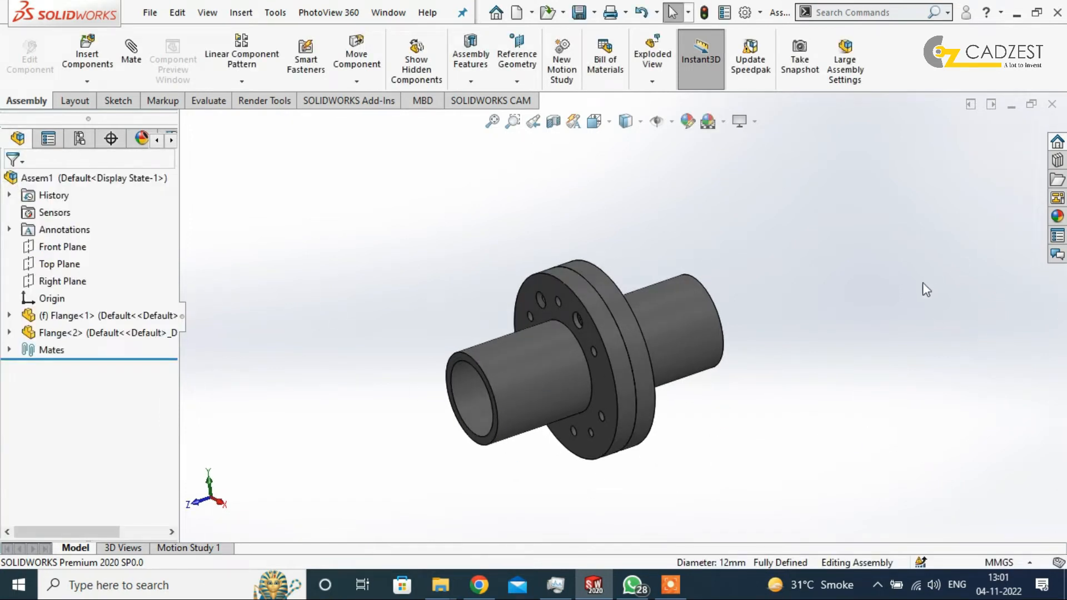
Add in the Toolbox from the Design Library
left_click(1057, 161)
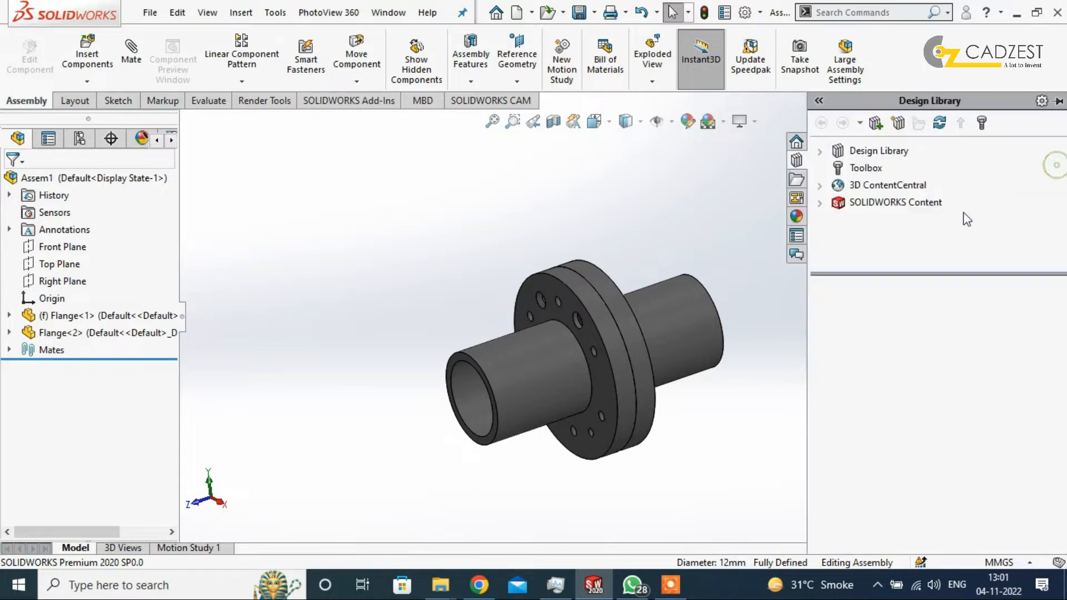
left_click(865, 168)
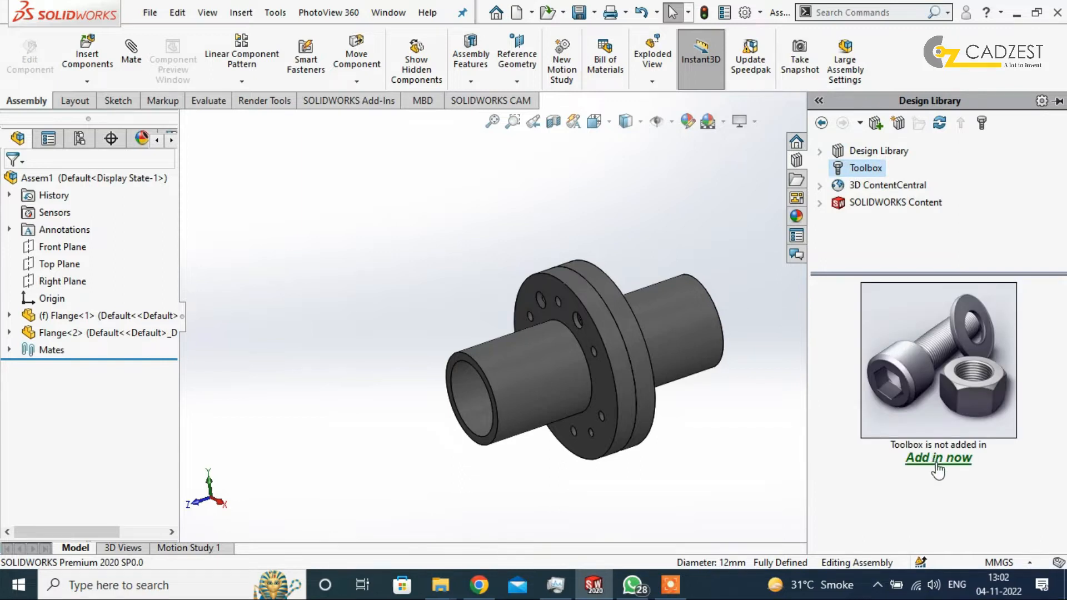
left_click(936, 459)
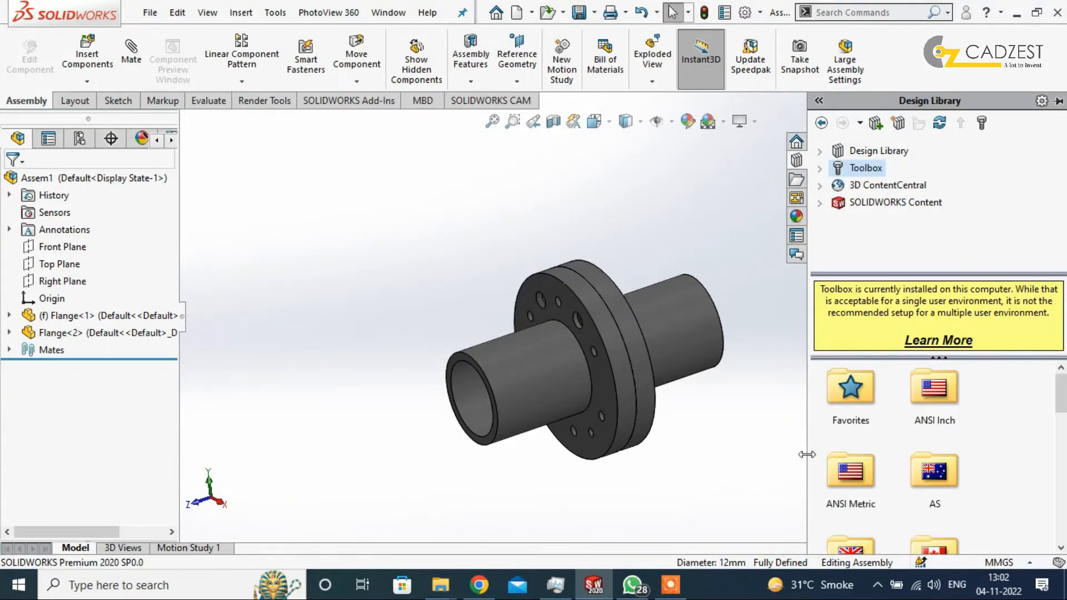
Insert a Hexagon Head Screw (Grade A) IS 1364(Part2) from the Toolbox's IS hex head bolts into a small hole in the first flange
scroll(916, 475, "down", 3)
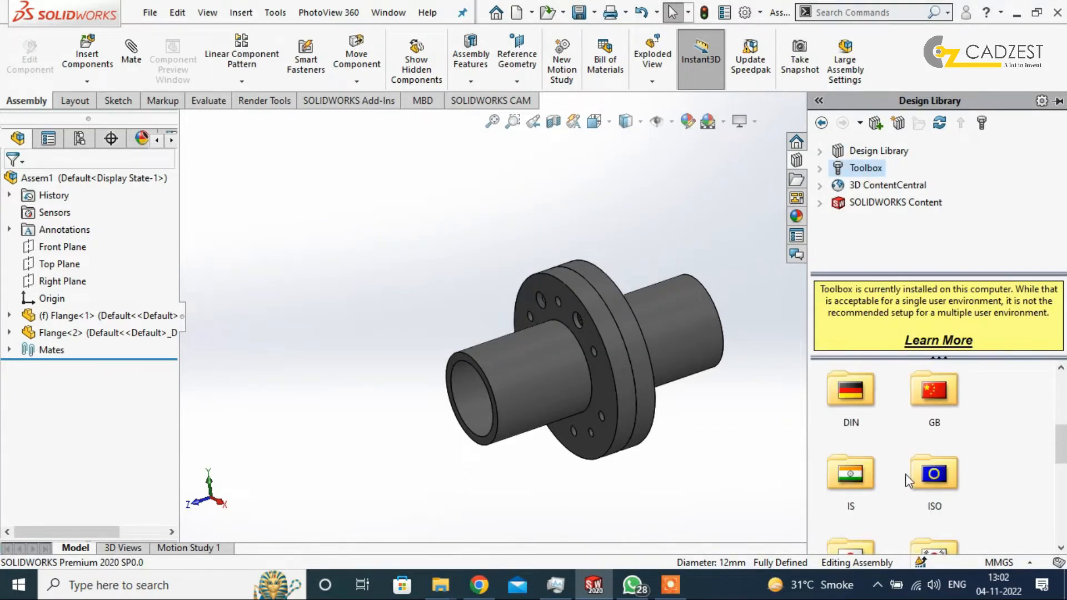
double_click(847, 485)
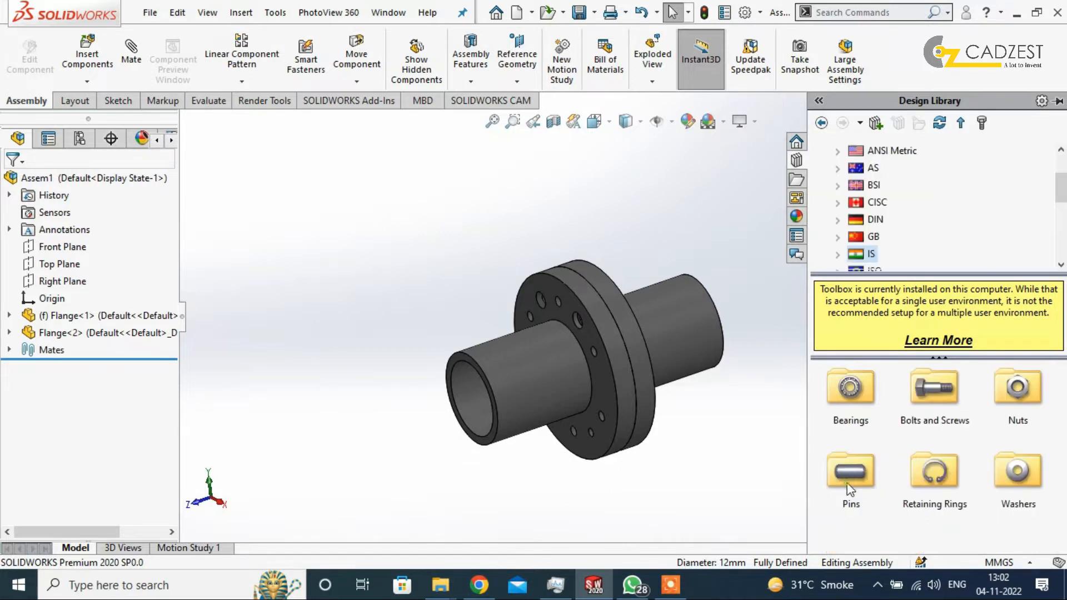
double_click(932, 396)
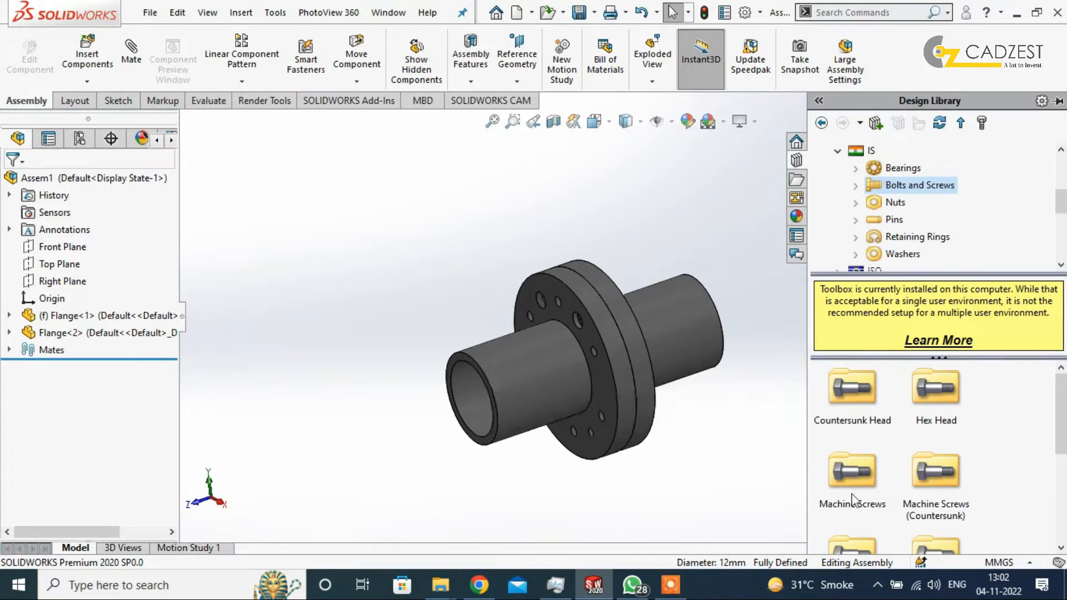
scroll(649, 405, "down", 2)
middle_click_drag(648, 399, 666, 366)
scroll(566, 267, "down", 4)
middle_click_drag(565, 269, 642, 366)
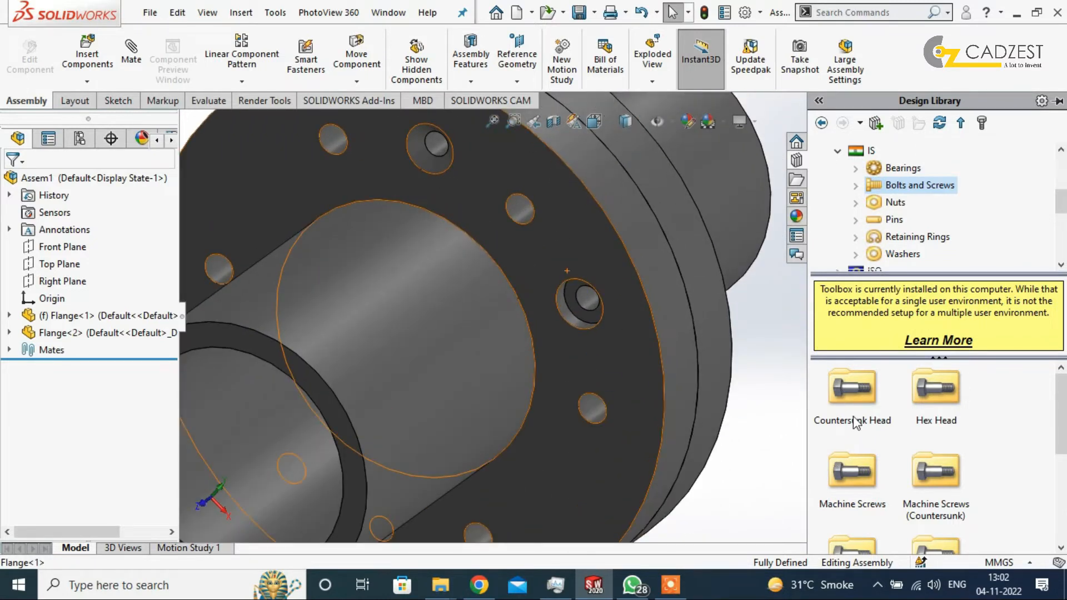
double_click(937, 403)
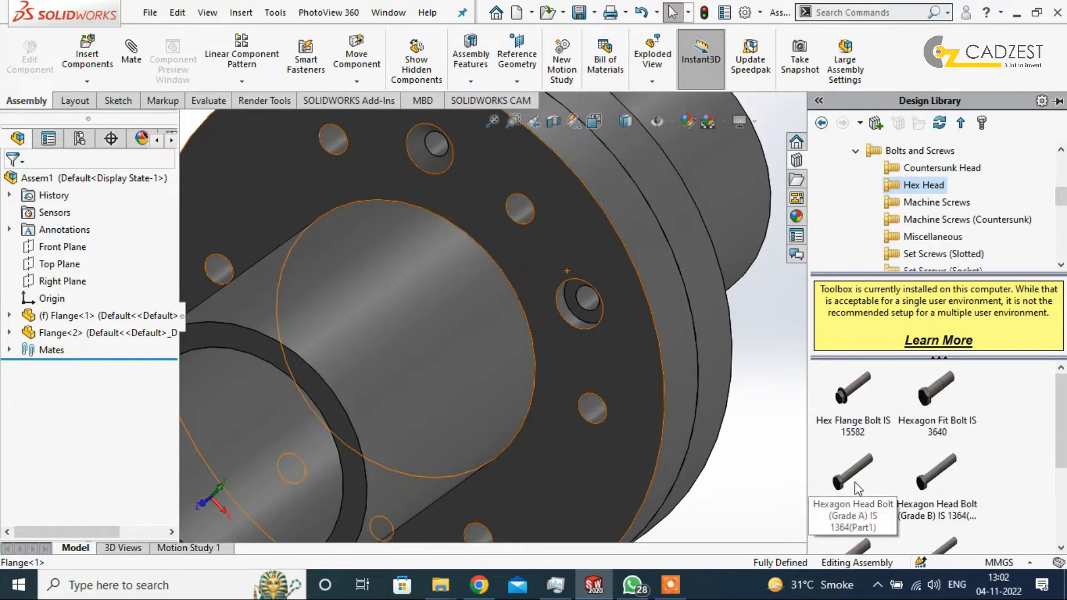
scroll(917, 458, "down", 3)
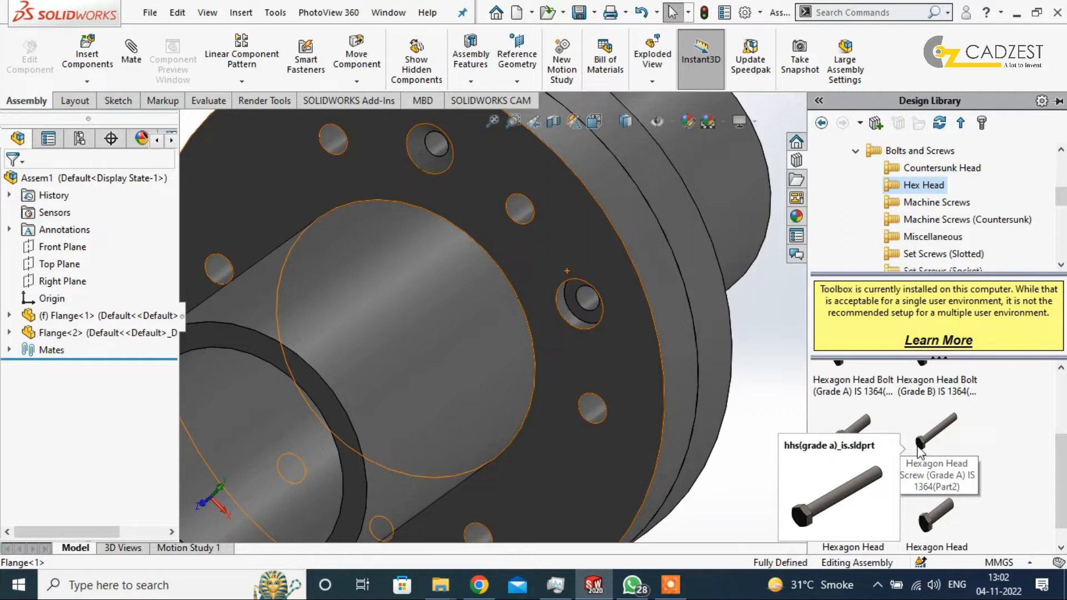
left_click_drag(920, 453, 522, 214)
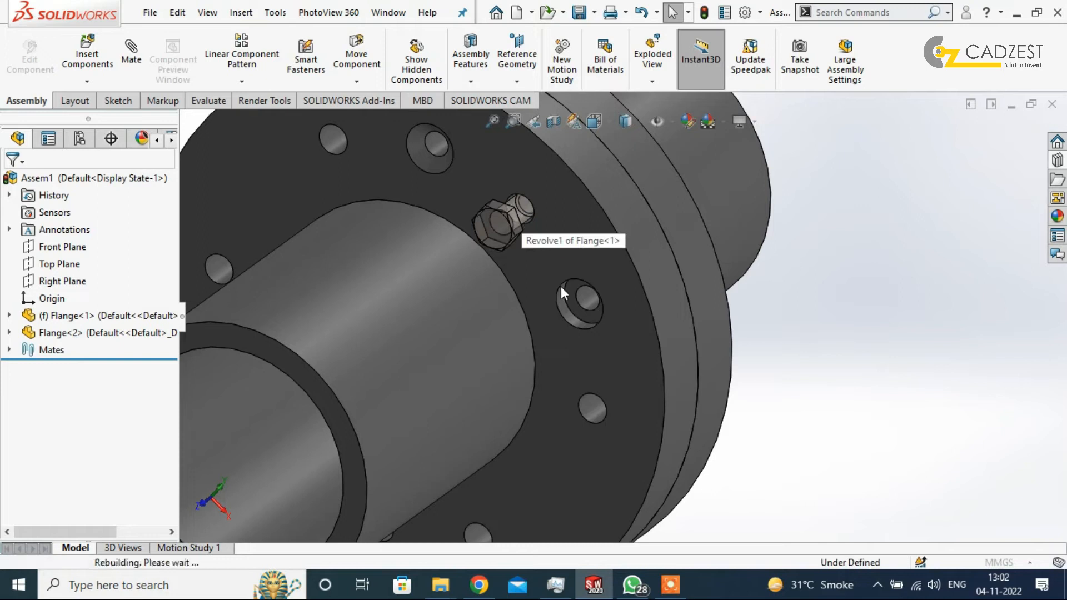
Try lengths of 30, 40, 50 and 65 mm for the M10 hexagon head screw, comparing each with the flange thickness
left_click_drag(169, 322, 173, 401)
key("f")
middle_click_drag(736, 424, 688, 400)
left_click(63, 332)
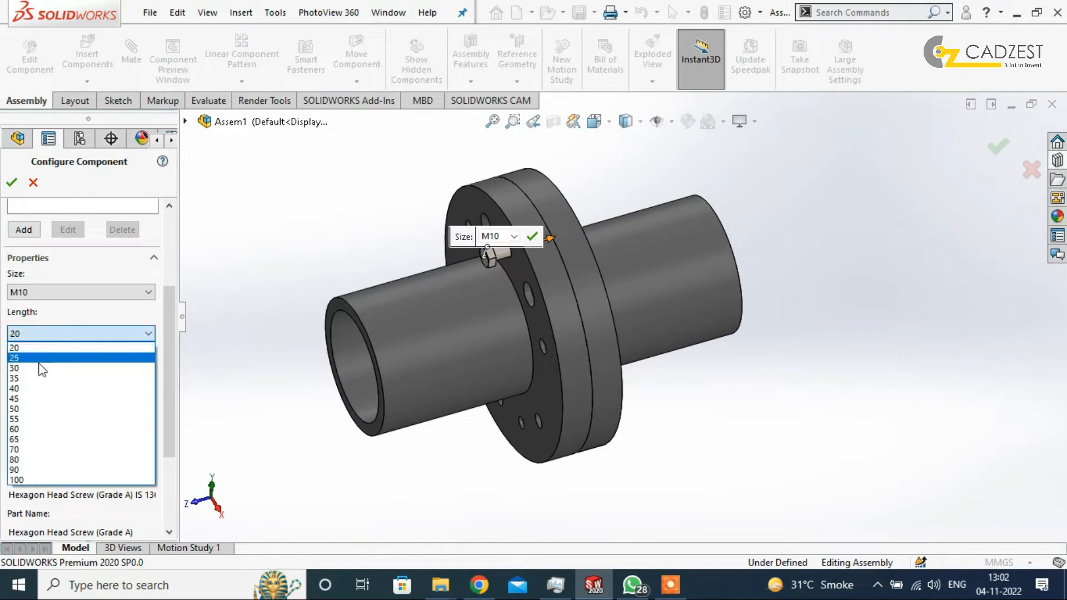
left_click(14, 368)
middle_click_drag(585, 294, 501, 311)
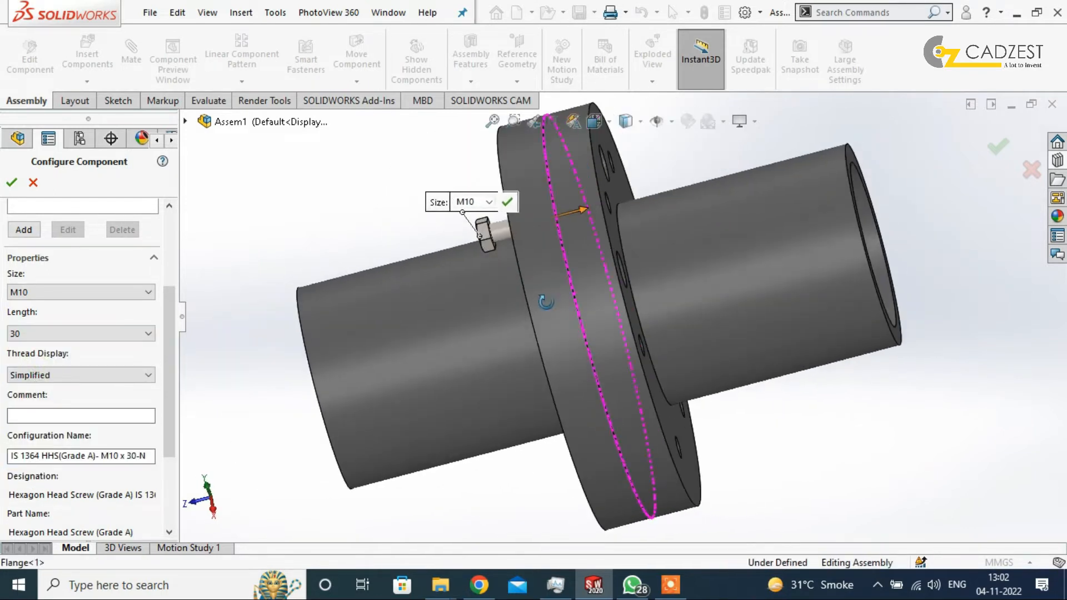
left_click(53, 333)
left_click(25, 388)
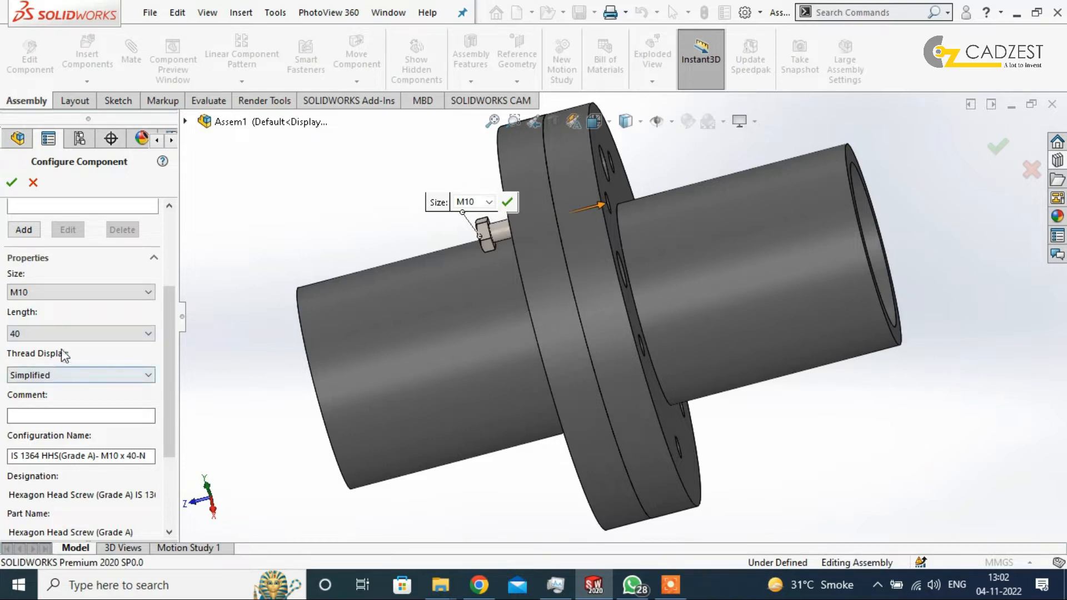
left_click(67, 334)
left_click(40, 411)
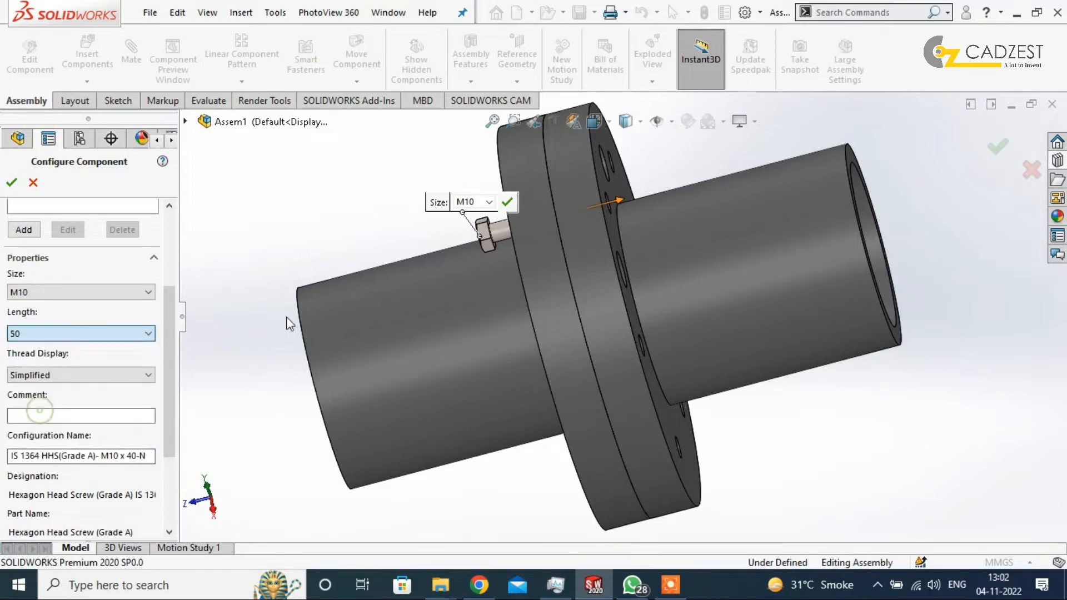
middle_click_drag(495, 341, 389, 339)
left_click(88, 333)
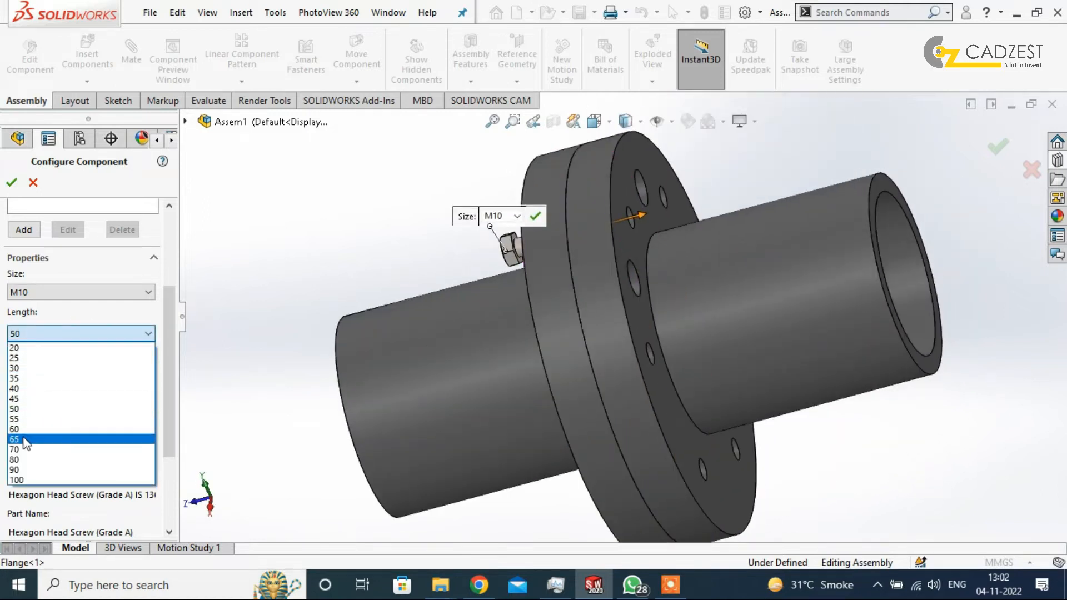
left_click(25, 440)
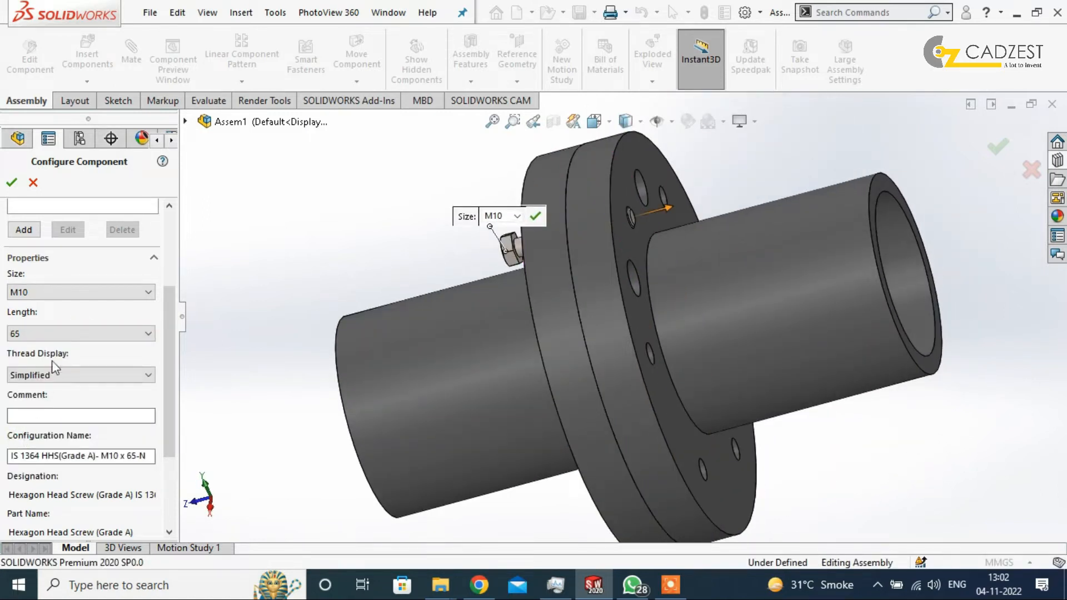
Compare lengths of 70 and 80 mm for the M10 hexagon head screw, settle on 70 mm, and place only one screw
left_click(52, 334)
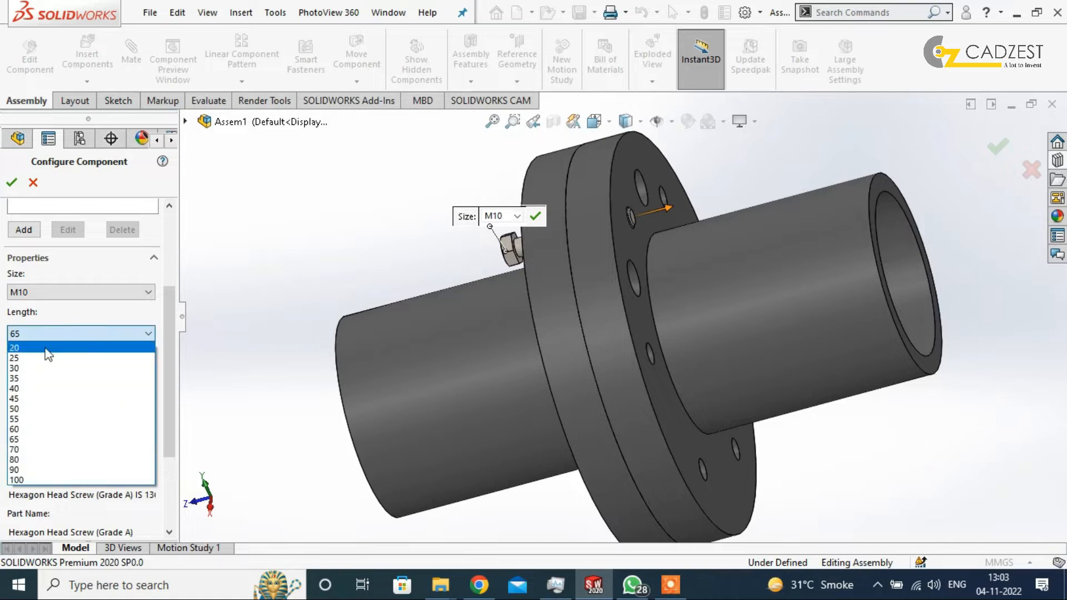
left_click(26, 450)
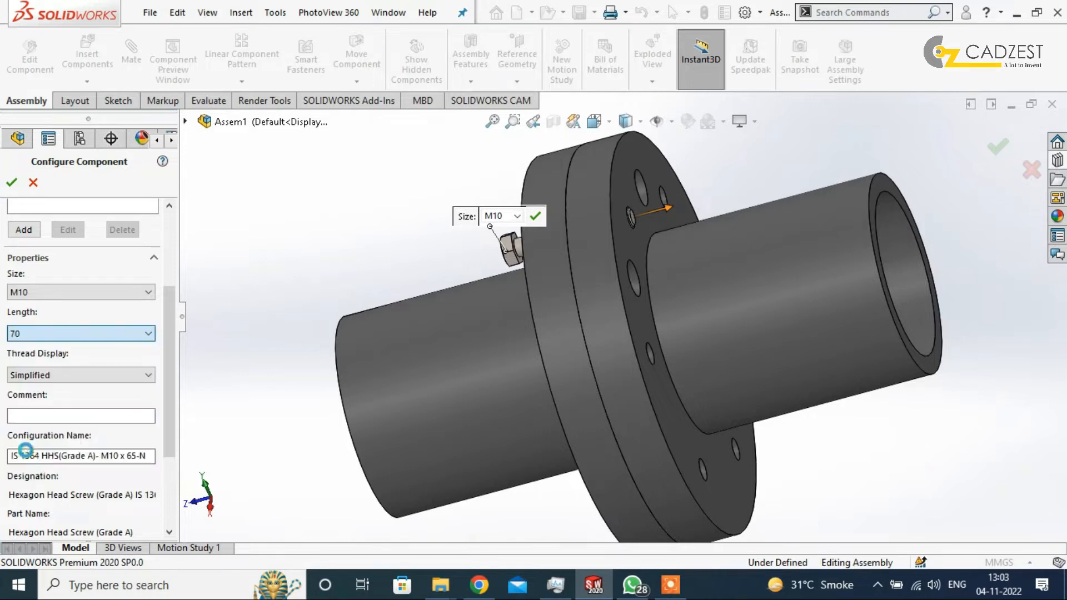
left_click(66, 333)
left_click(28, 456)
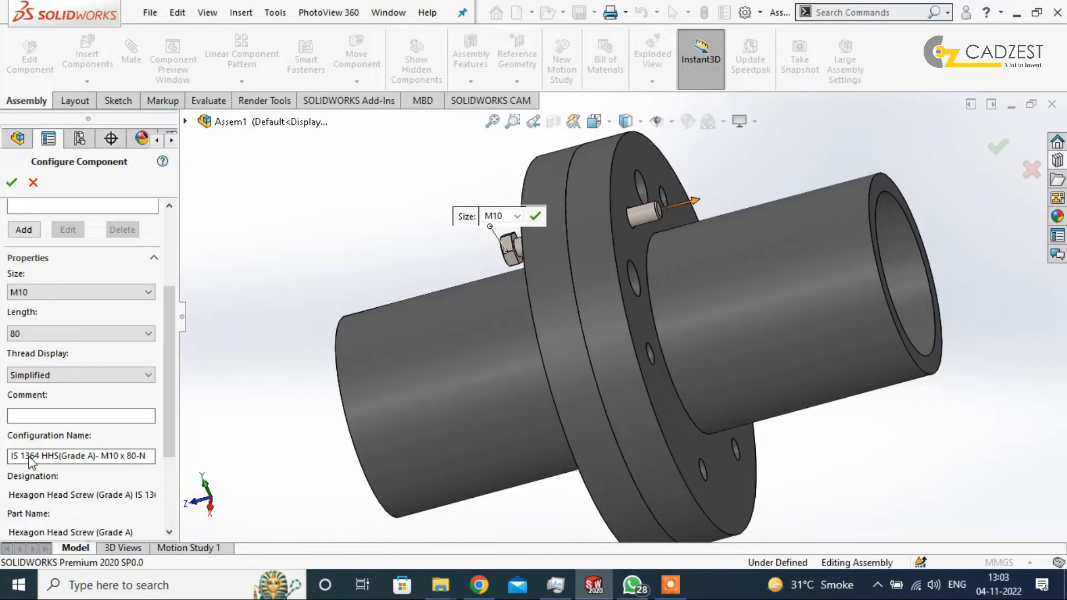
left_click(78, 333)
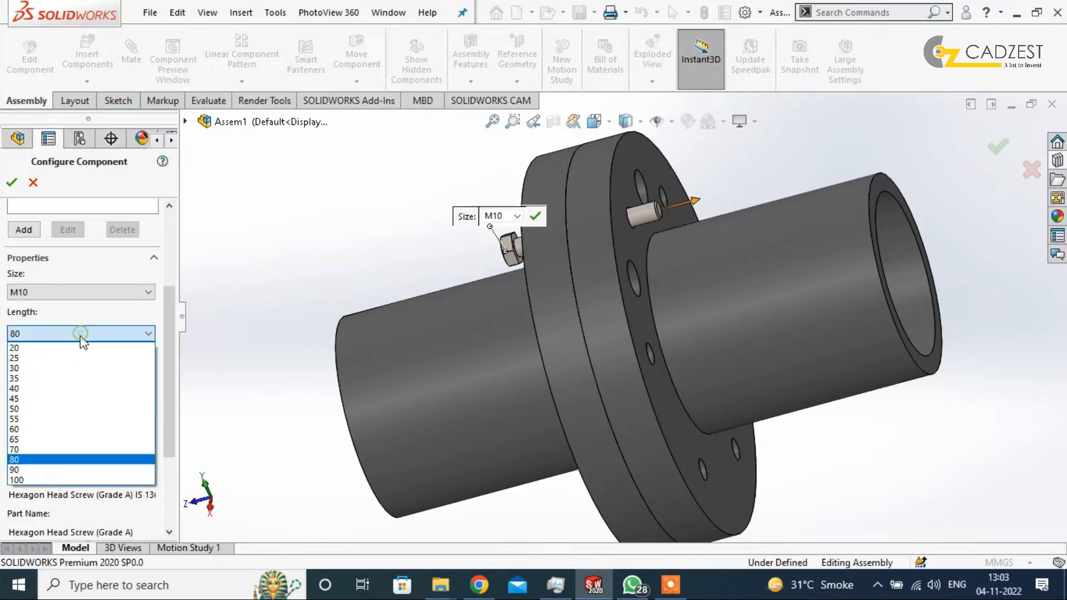
left_click(31, 448)
middle_click_drag(348, 265, 374, 253)
scroll(368, 248, "down", 1)
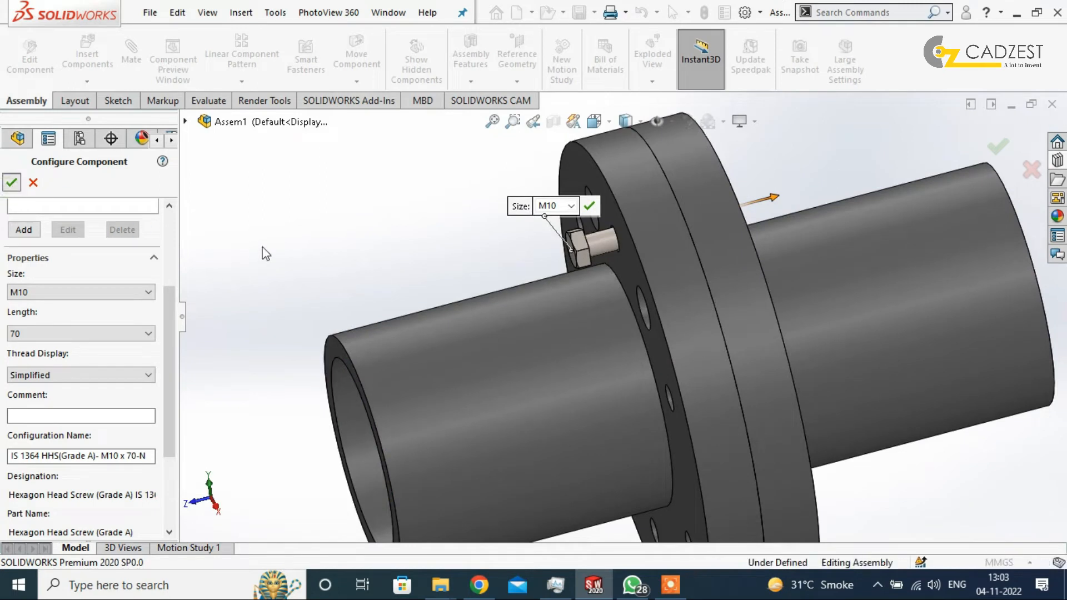
key("Escape")
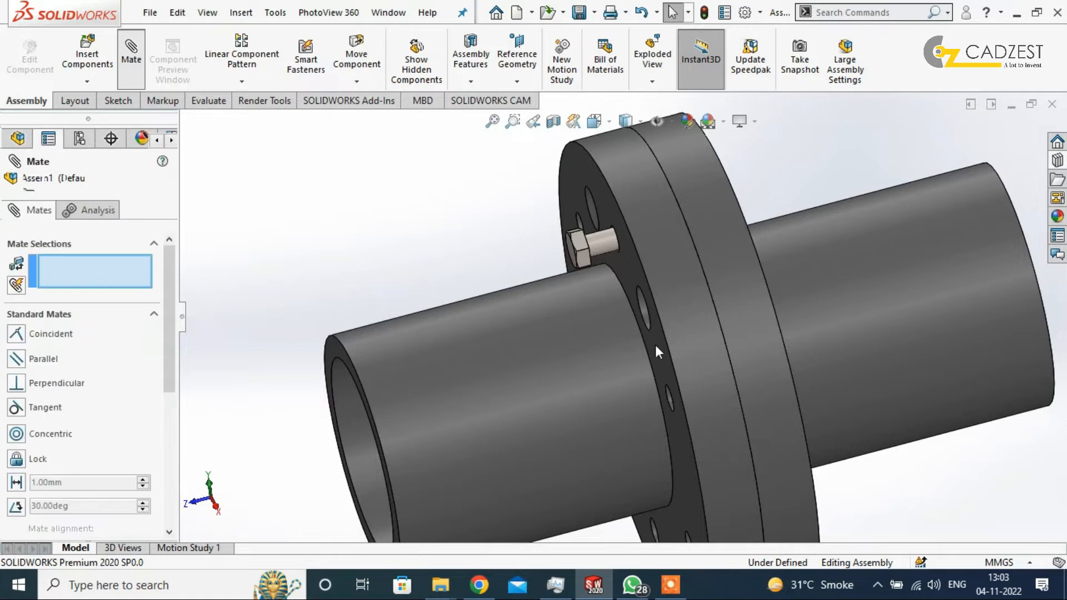
Add a coincident mate between the flange face and the underside of the screw head, and finish mating
middle_click_drag(661, 337, 693, 302)
scroll(599, 267, "down", 3)
left_click(599, 267)
middle_click_drag(600, 267, 466, 307)
scroll(456, 239, "down", 5)
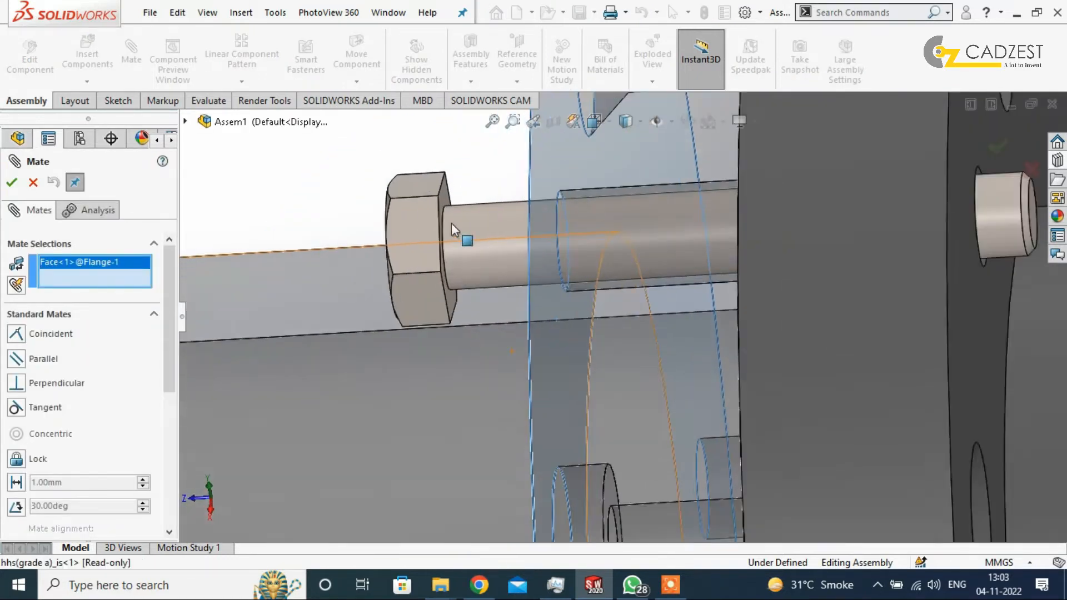
left_click(460, 196)
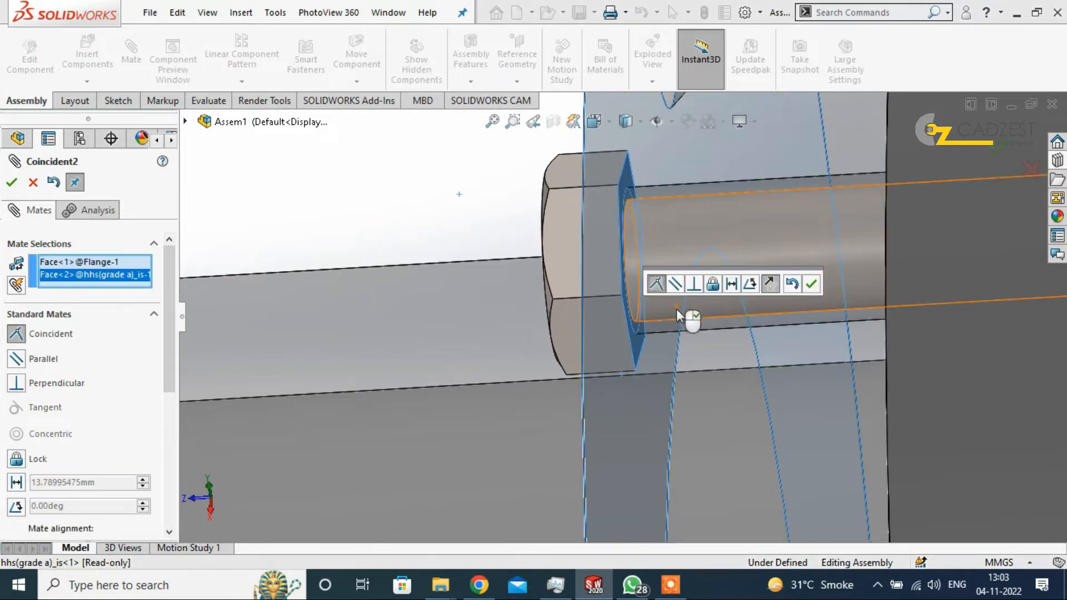
left_click(813, 283)
scroll(722, 303, "up", 5)
middle_click_drag(722, 303, 739, 307)
scroll(751, 310, "down", 2)
key("Escape")
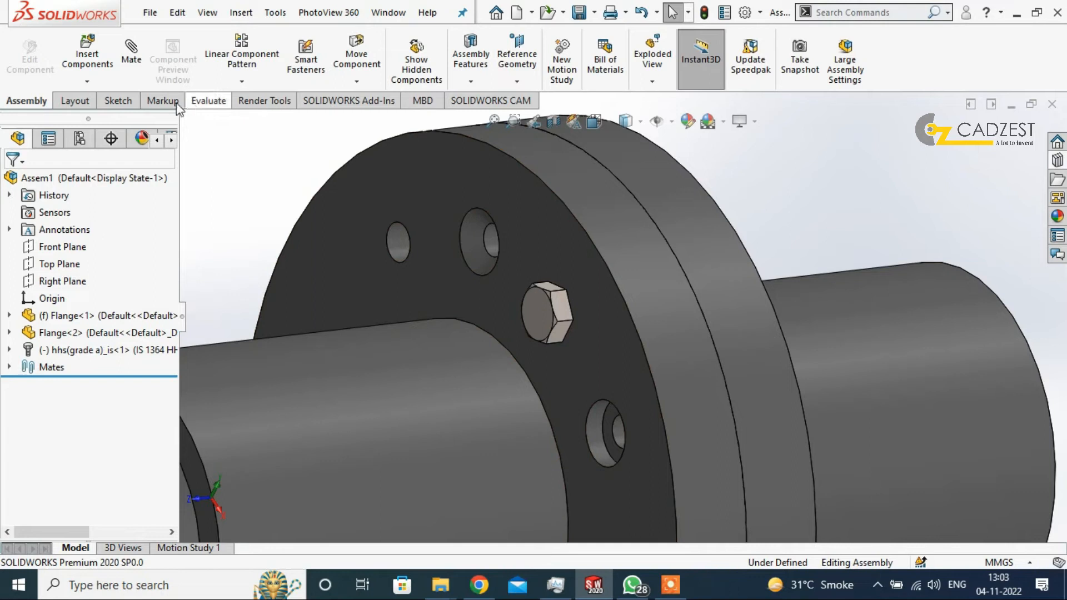
Measure the small empty hole in the flange face, then close the measurement
left_click(202, 101)
left_click(220, 56)
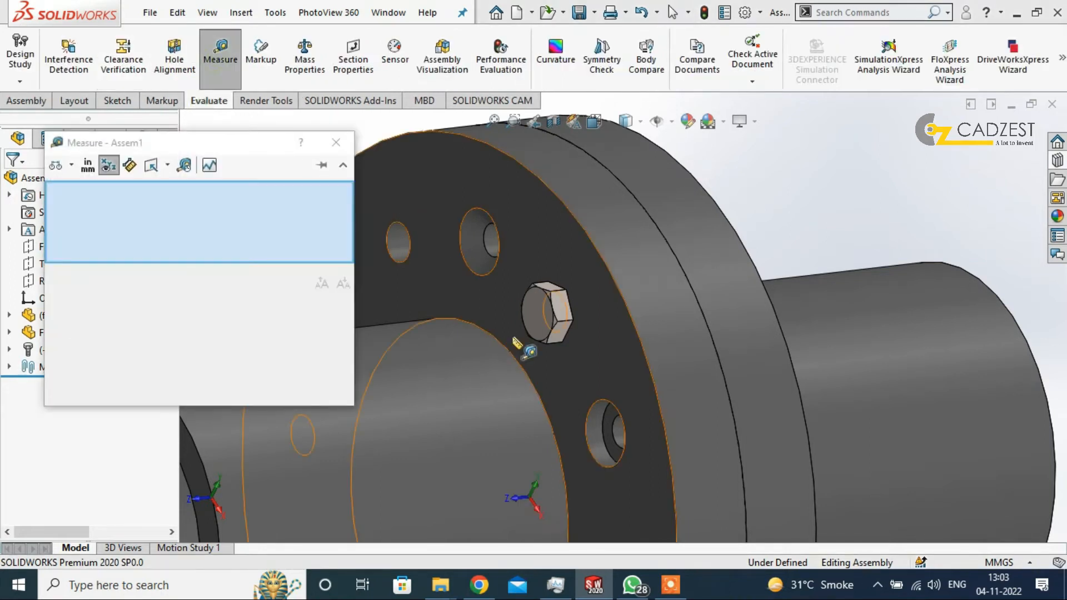
scroll(623, 409, "up", 3)
scroll(572, 274, "down", 3)
left_click(573, 273)
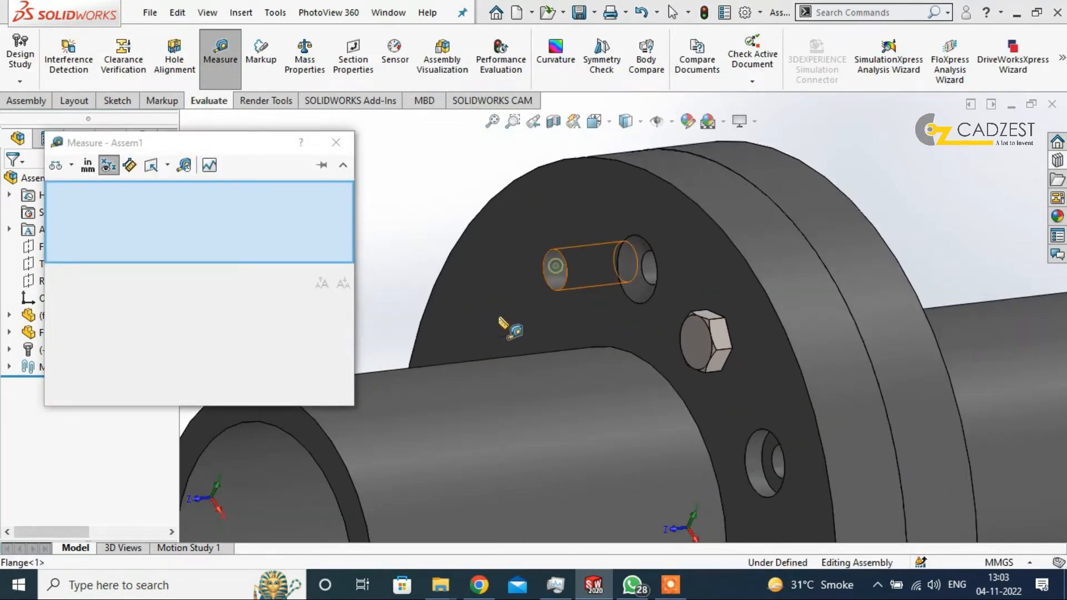
key("Escape")
scroll(699, 339, "down", 4)
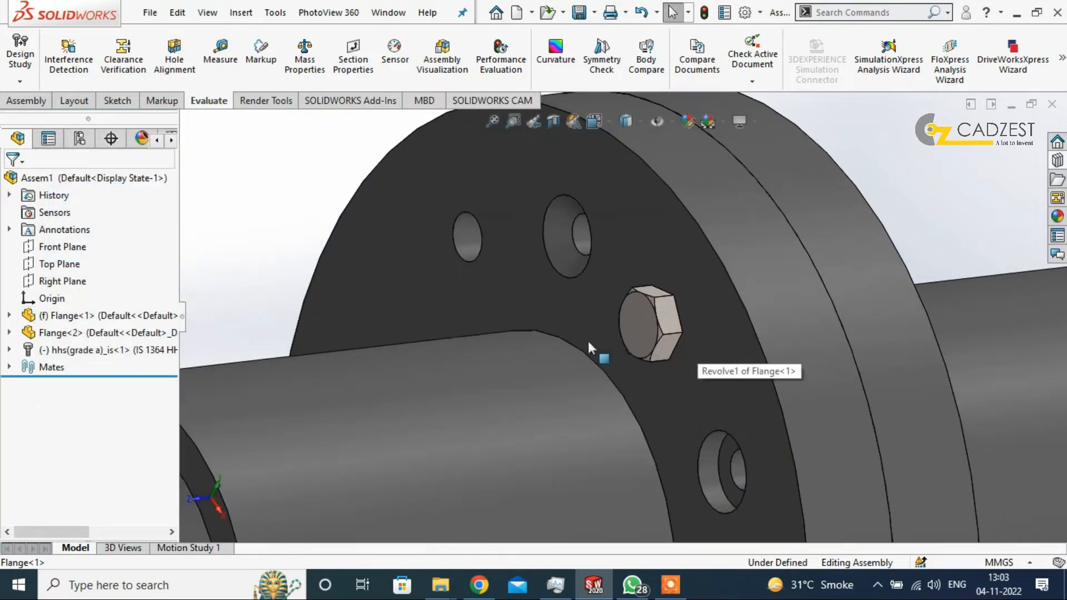
Delete the concentric and coincident mates of the M10 hexagon head screw
left_click(9, 349)
left_click(27, 195)
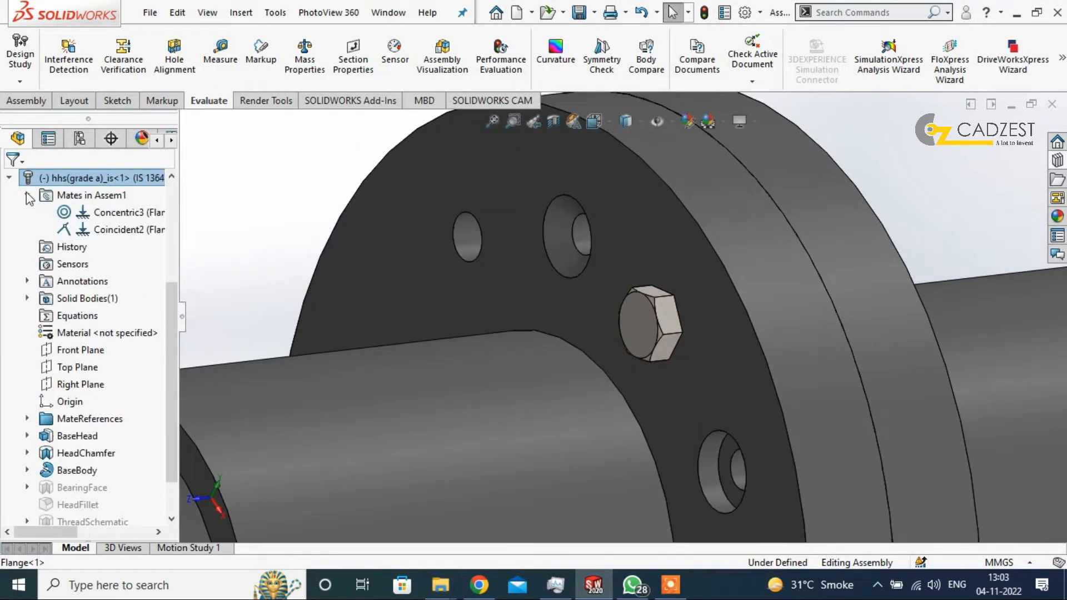
left_click(83, 212)
right_click(100, 230)
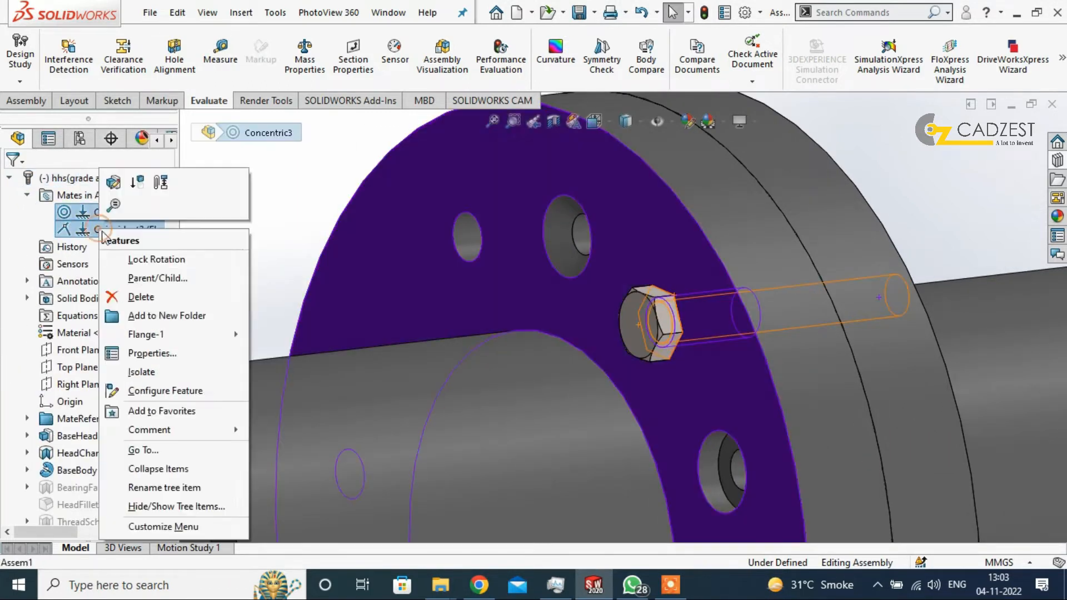
left_click(141, 299)
left_click(640, 239)
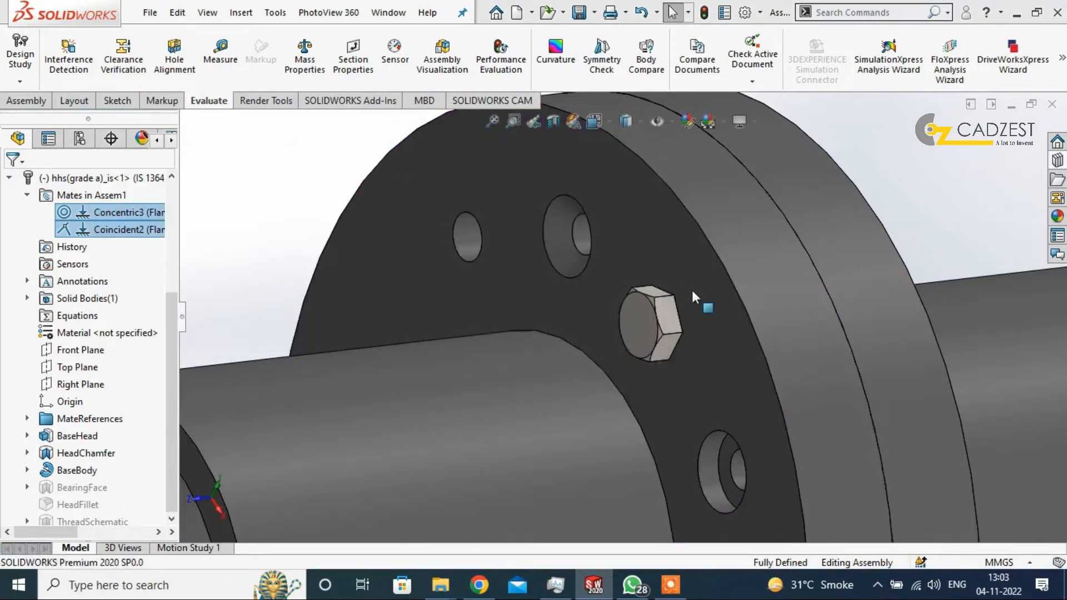
Delete the M10 hexagon head screw from the assembly
scroll(689, 295, "up", 4)
right_click(632, 327)
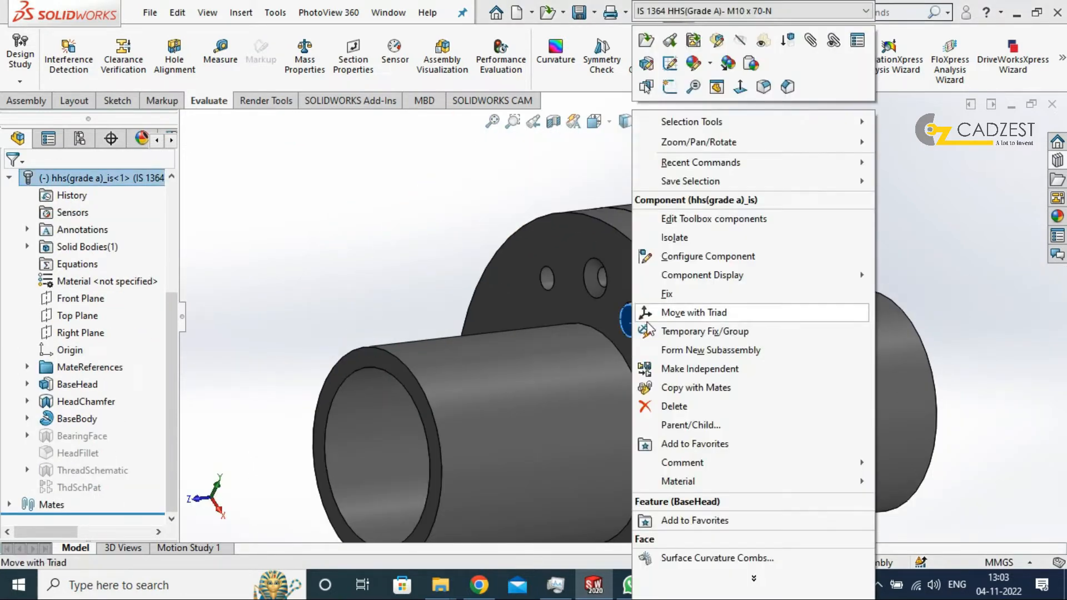
left_click(681, 407)
left_click(623, 224)
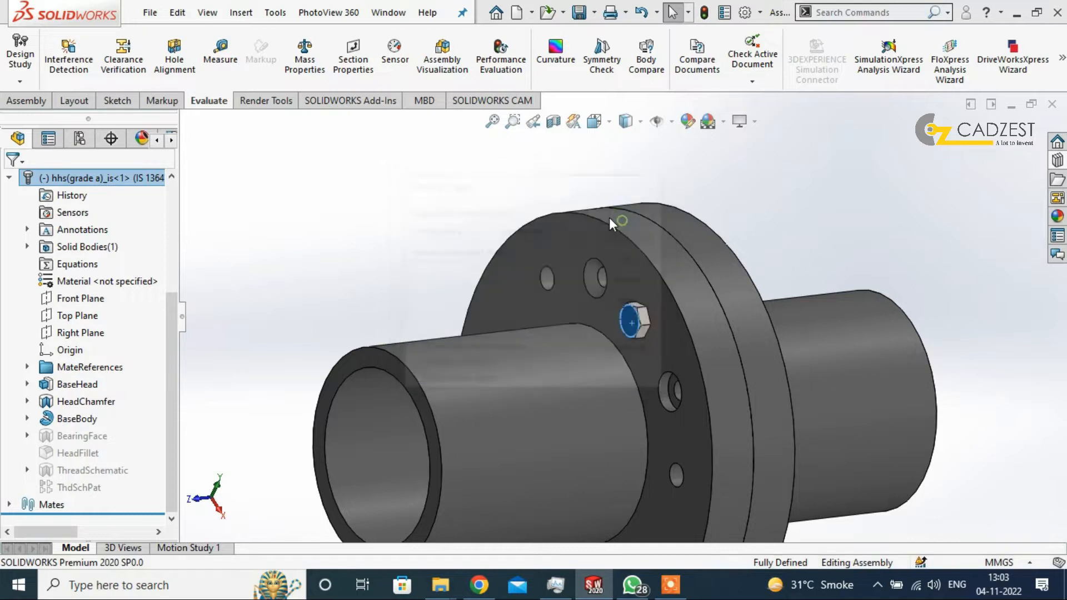
Insert a Hexagon Head Screw (Grade A) from the Toolbox into the emptied flange hole and set its size to M12
left_click(1057, 162)
left_click_drag(942, 439, 642, 324)
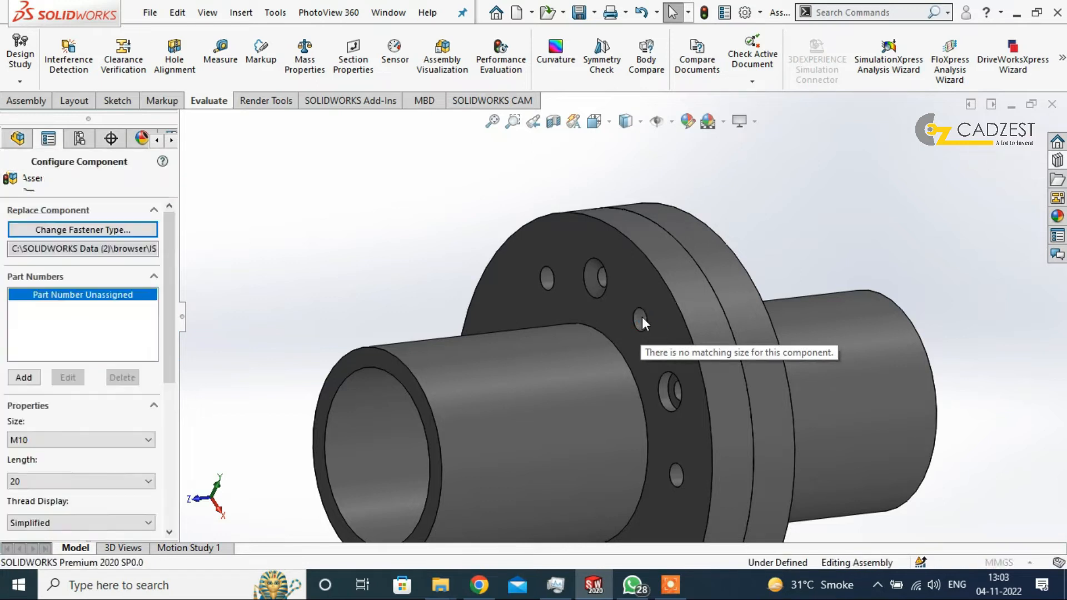
left_click(54, 440)
left_click(21, 335)
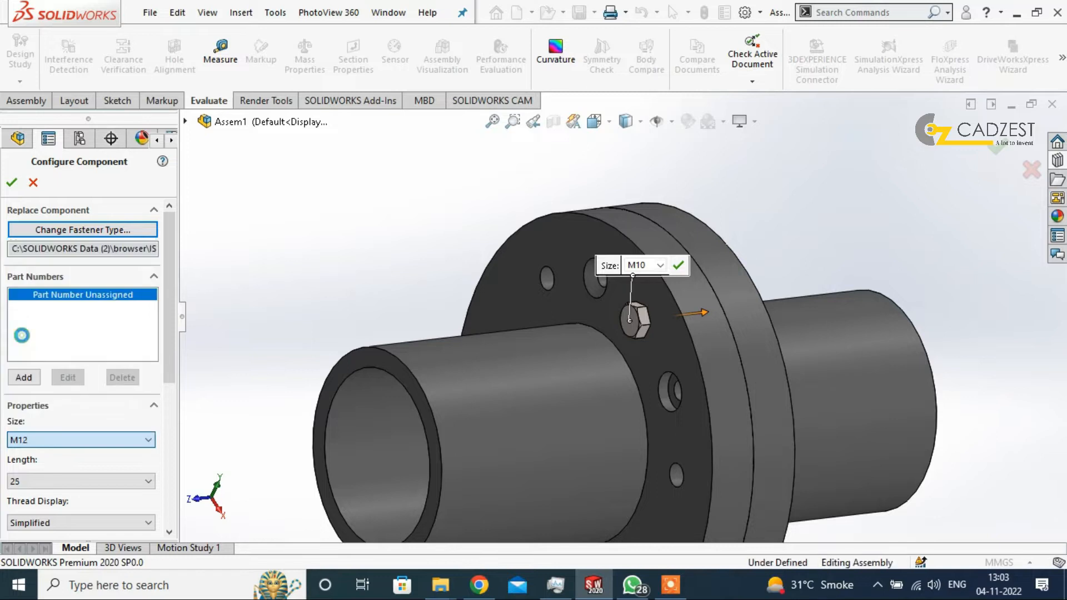
Set the M12 screw's length to 80 mm after trying 70 mm, and place only one screw
left_click_drag(170, 330, 168, 388)
left_click(69, 362)
left_click(33, 474)
mouse_move(441, 321)
middle_mouse_down()
mouse_move(384, 322)
mouse_move(444, 320)
middle_mouse_up()
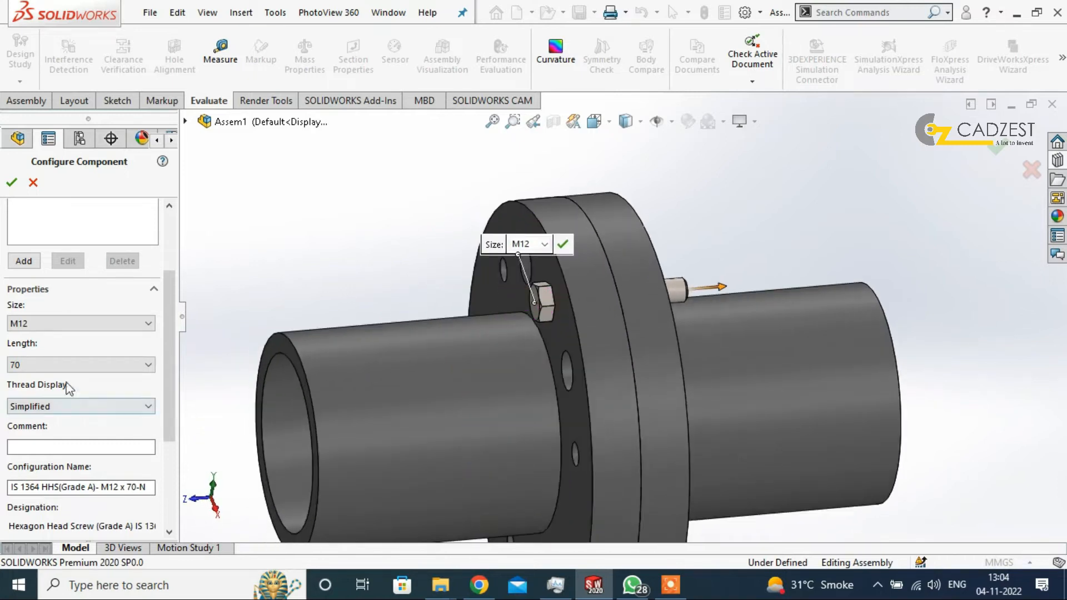
left_click(58, 365)
left_click(31, 425)
middle_click_drag(340, 305, 195, 240)
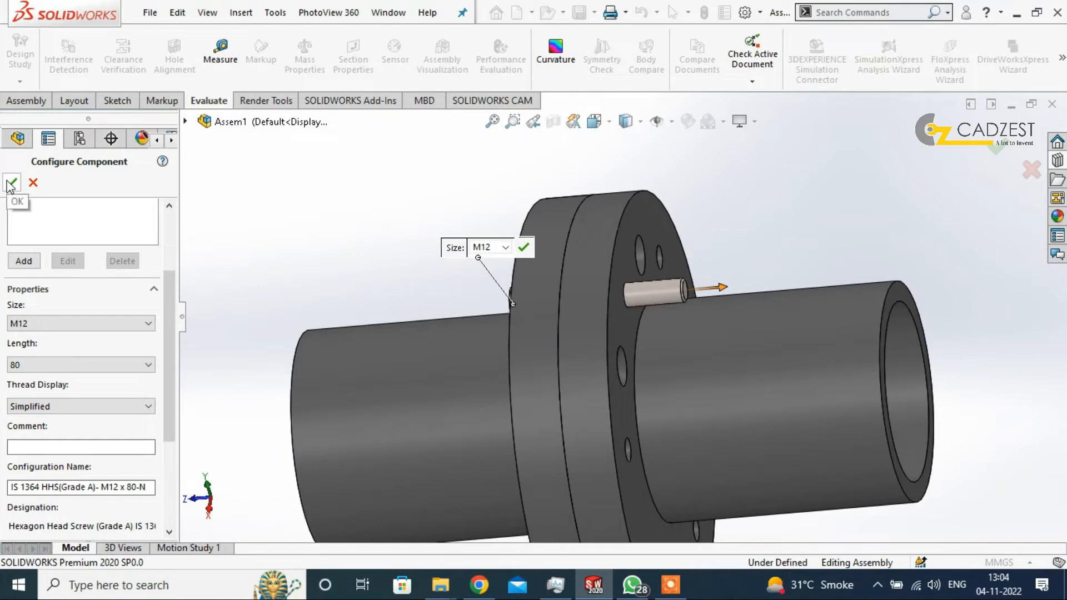
scroll(66, 356, "down", 5)
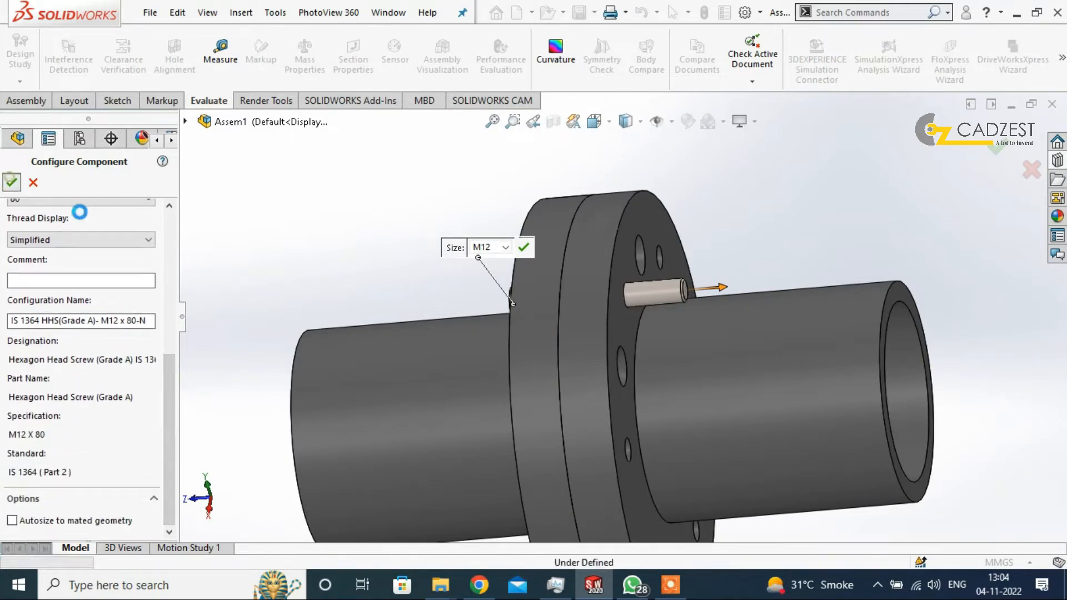
middle_click_drag(372, 248, 424, 240)
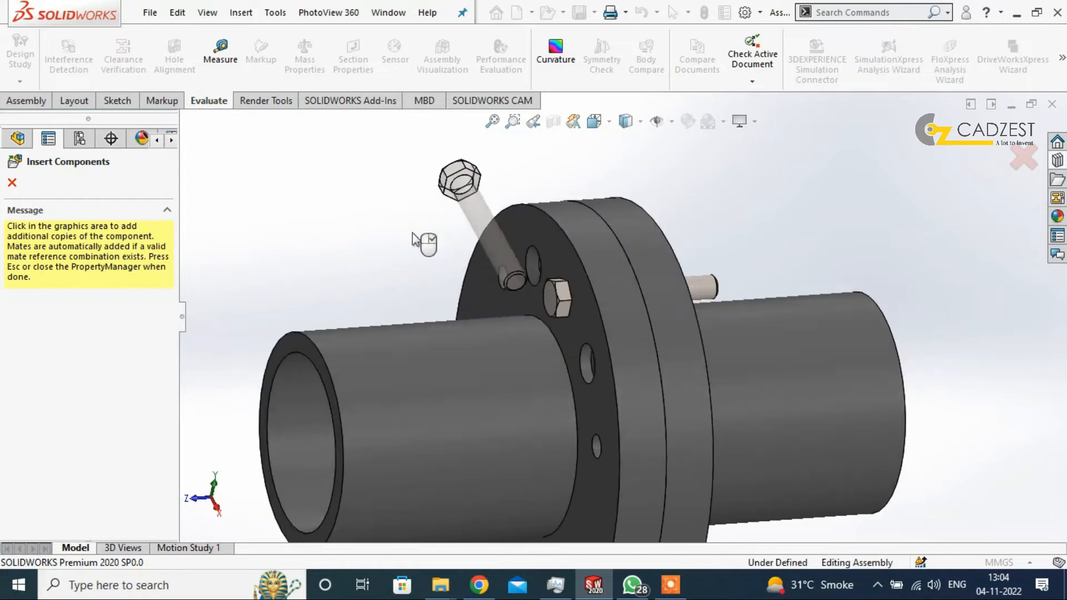
key("Escape")
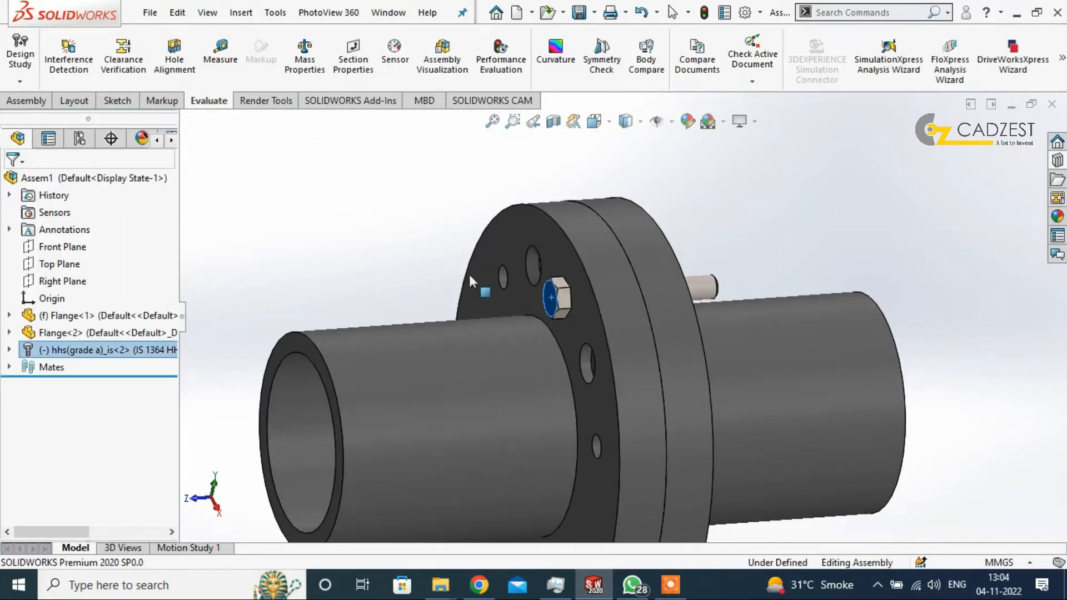
Examine the mates applied to the M12 hexagon head screw and inspect its free end behind the flanges
left_click(9, 350)
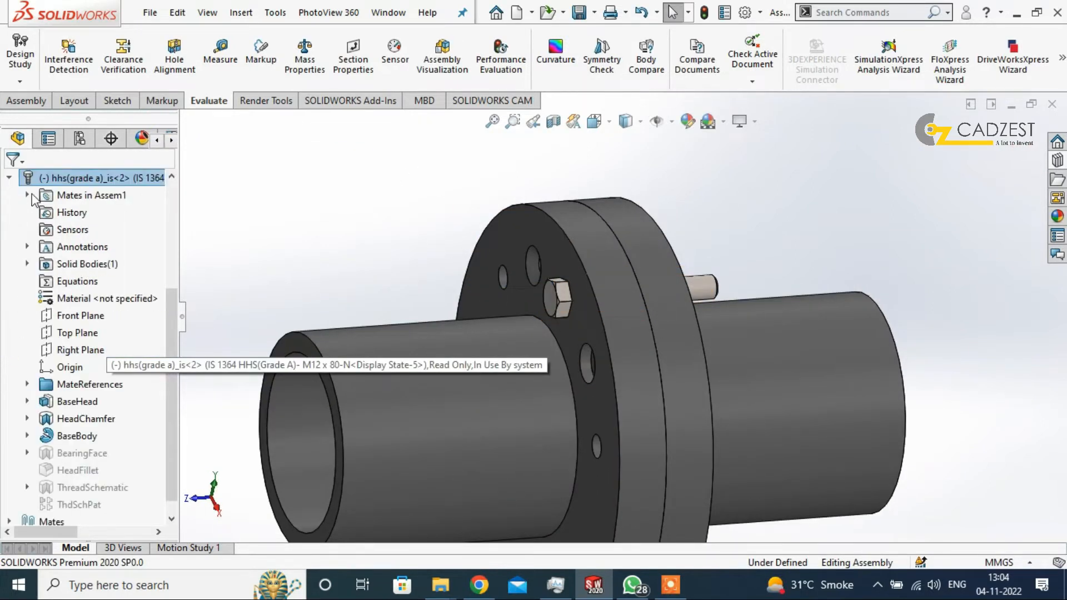
left_click(26, 195)
middle_click_drag(719, 337, 683, 322)
Insert a Hexagon Nut Style 1 IS 1364(Part3) from the Toolbox's IS hex nuts onto the protruding screw shank
left_click(1057, 179)
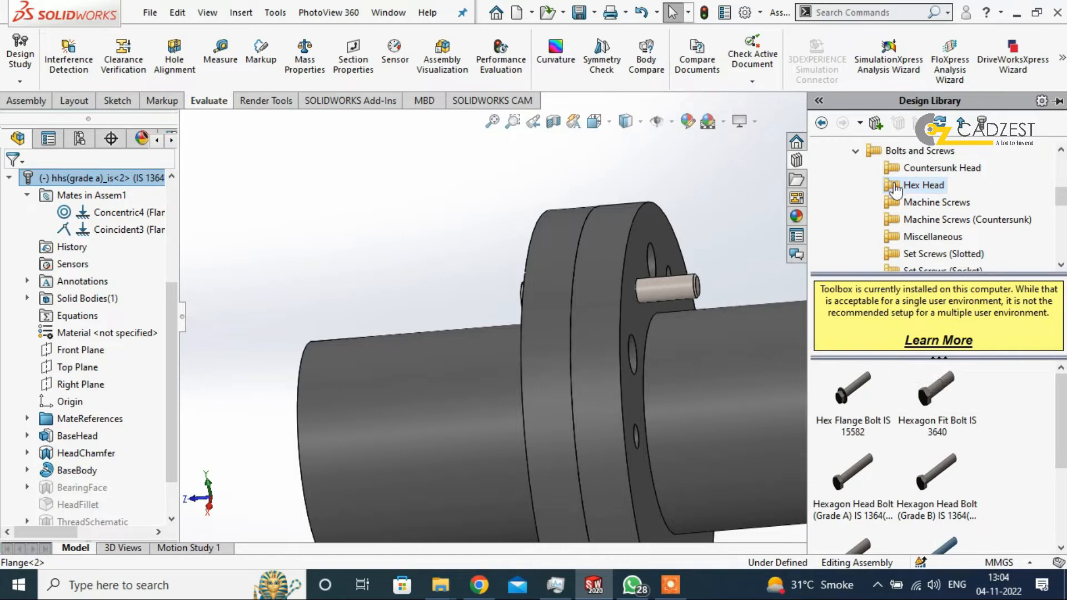
left_click(855, 151)
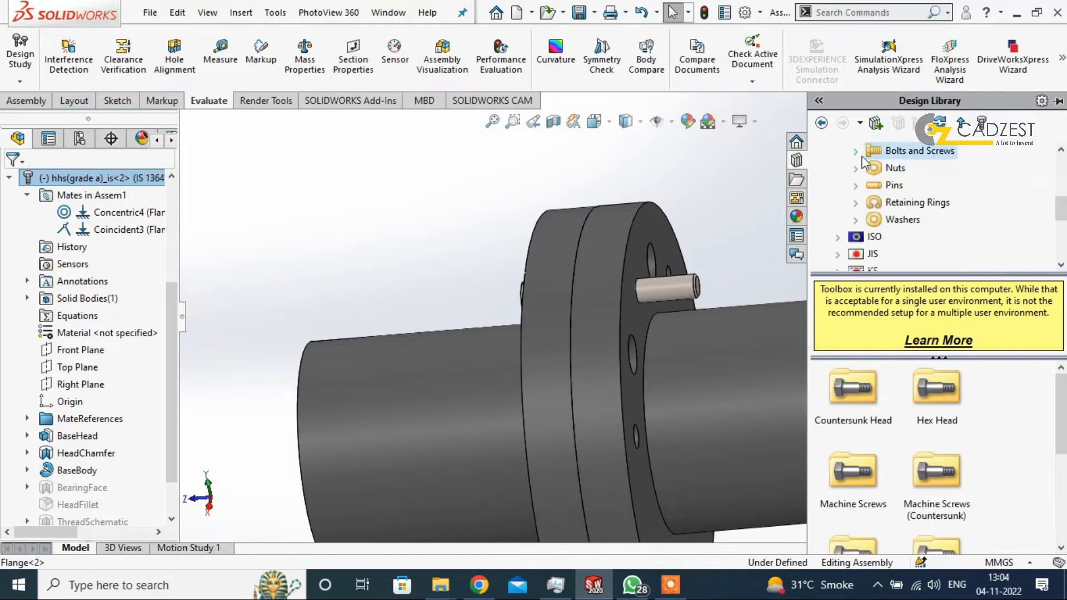
left_click(855, 170)
left_click(923, 168)
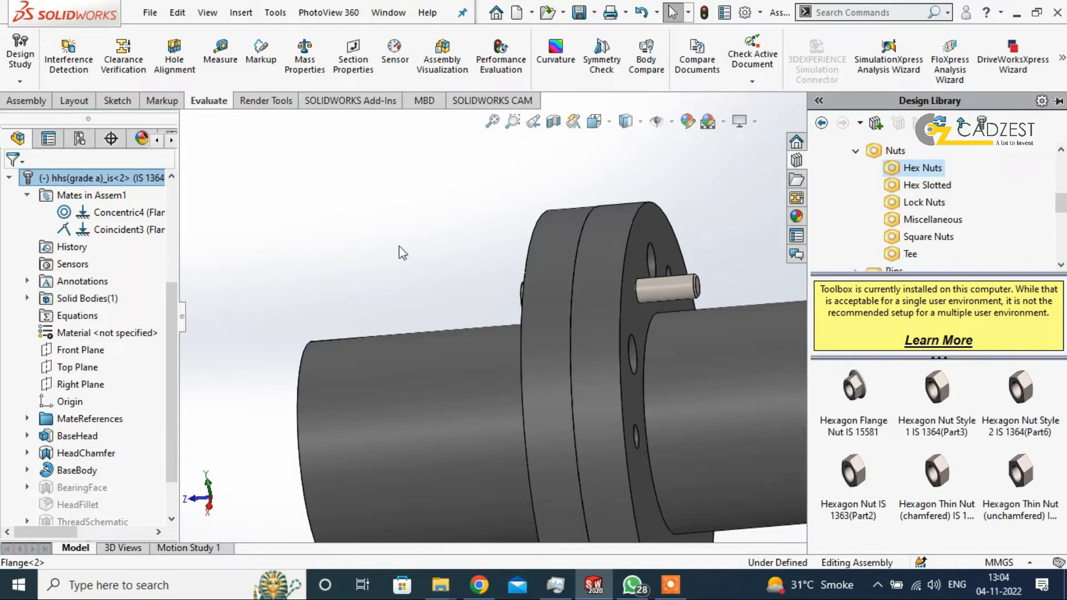
scroll(660, 344, "up", 2)
mouse_move(937, 395)
left_mouse_down()
mouse_move(679, 287)
mouse_move(641, 287)
mouse_move(647, 294)
left_mouse_up()
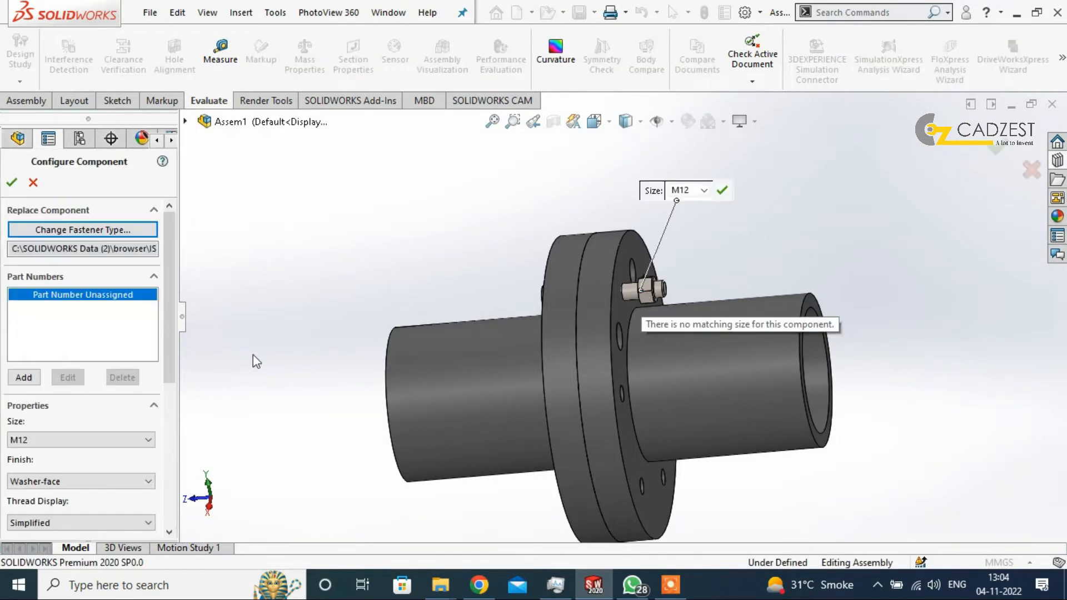
Check the nut's seating, accept it as M12 with a Washer-face finish, and place only one nut
scroll(697, 325, "down", 5)
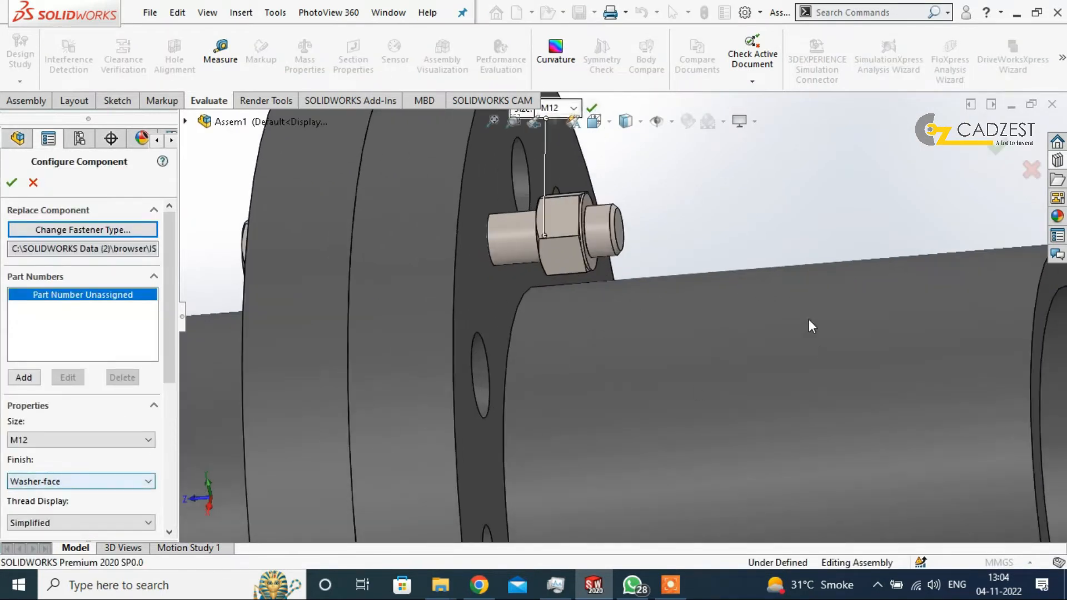
scroll(568, 270, "down", 5)
middle_click_drag(516, 252, 528, 247)
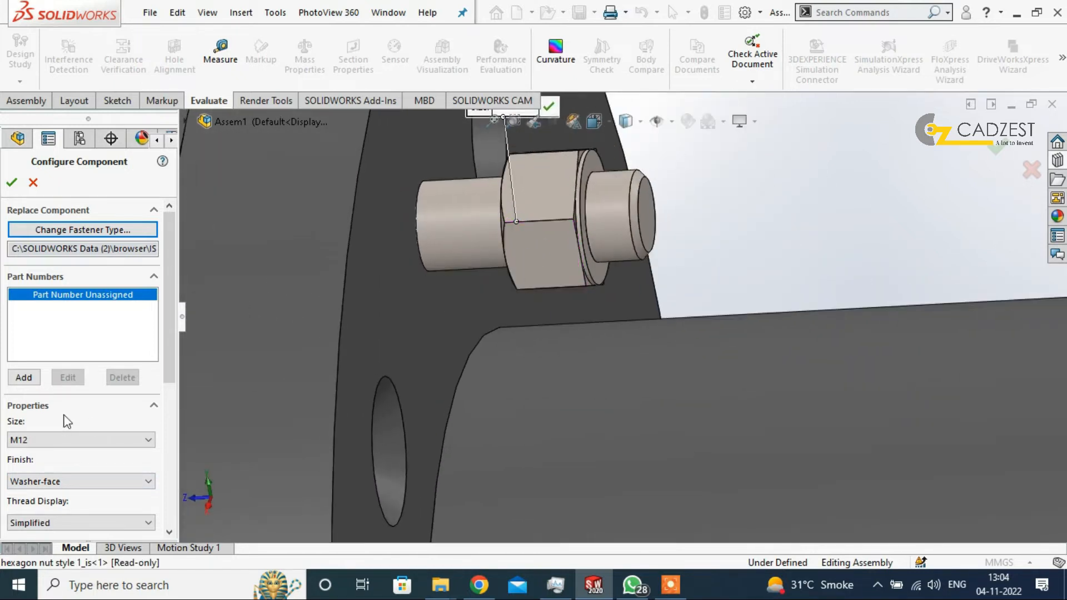
left_click_drag(172, 378, 167, 437)
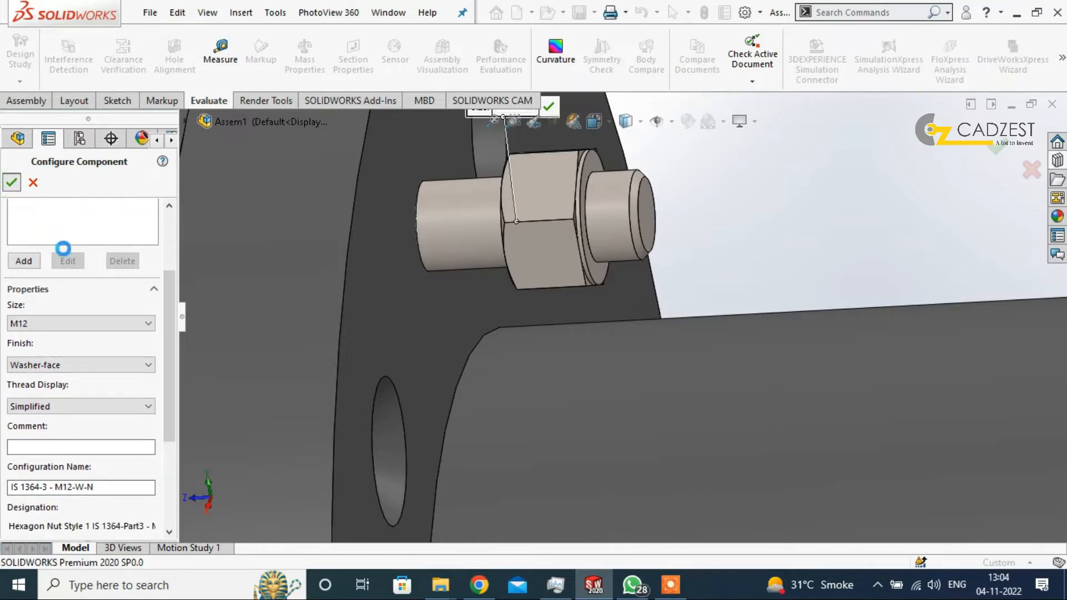
left_click(12, 182)
key("Escape")
Delete the concentric mate that ties the hexagon nut to the screw
left_click(555, 264)
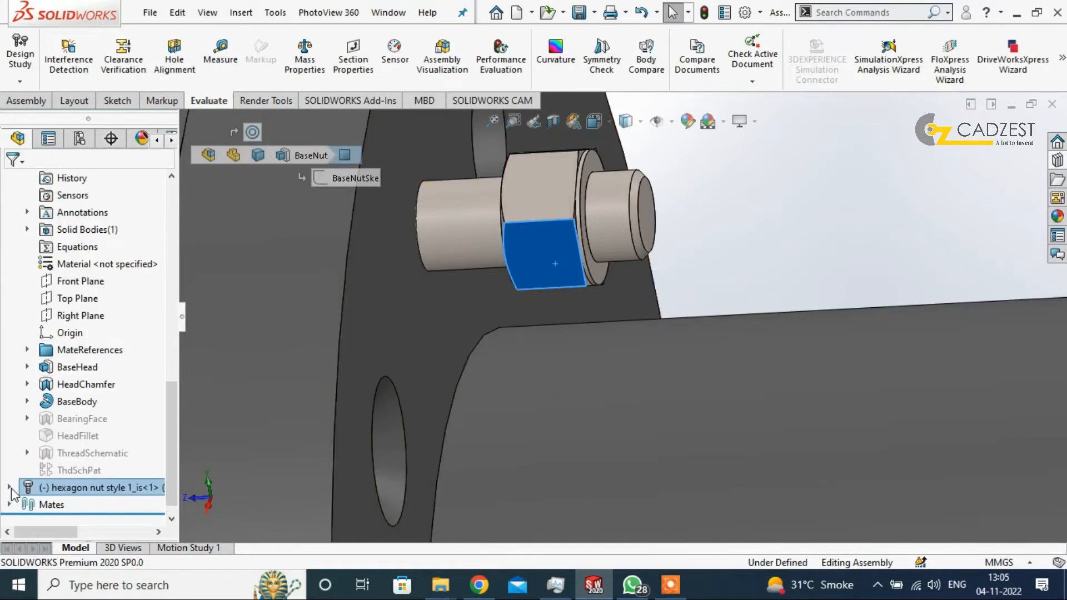
left_click(10, 488)
left_click(28, 212)
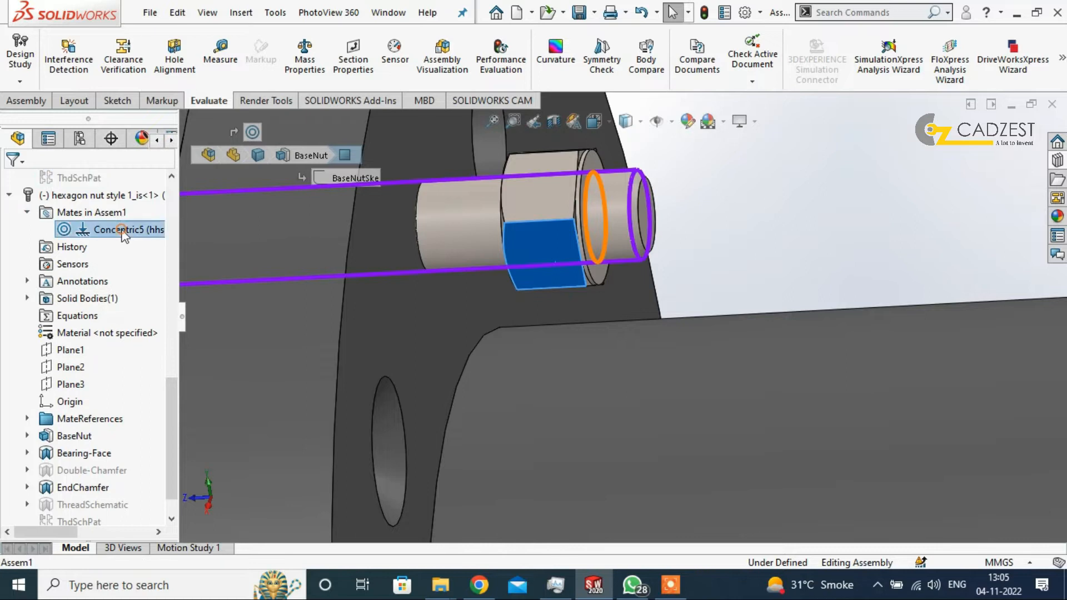
right_click(123, 231)
left_click(171, 316)
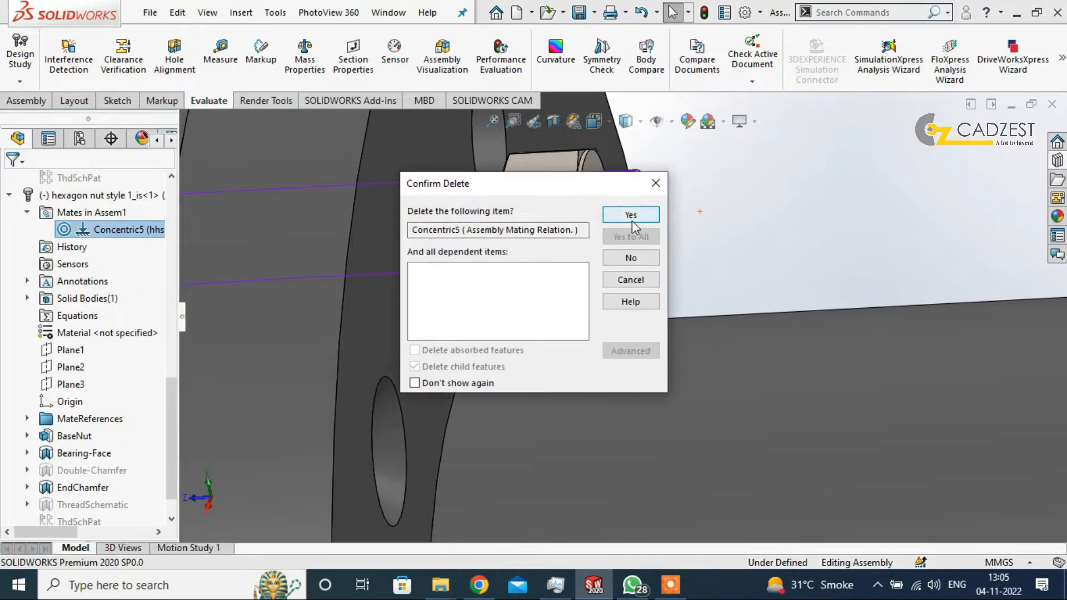
left_click(632, 221)
Rotate the hexagon nut freely until its washer face points toward the flange, and pull it clear of the screw
left_click(28, 100)
left_click(356, 81)
left_click(378, 119)
left_click_drag(628, 239, 457, 248)
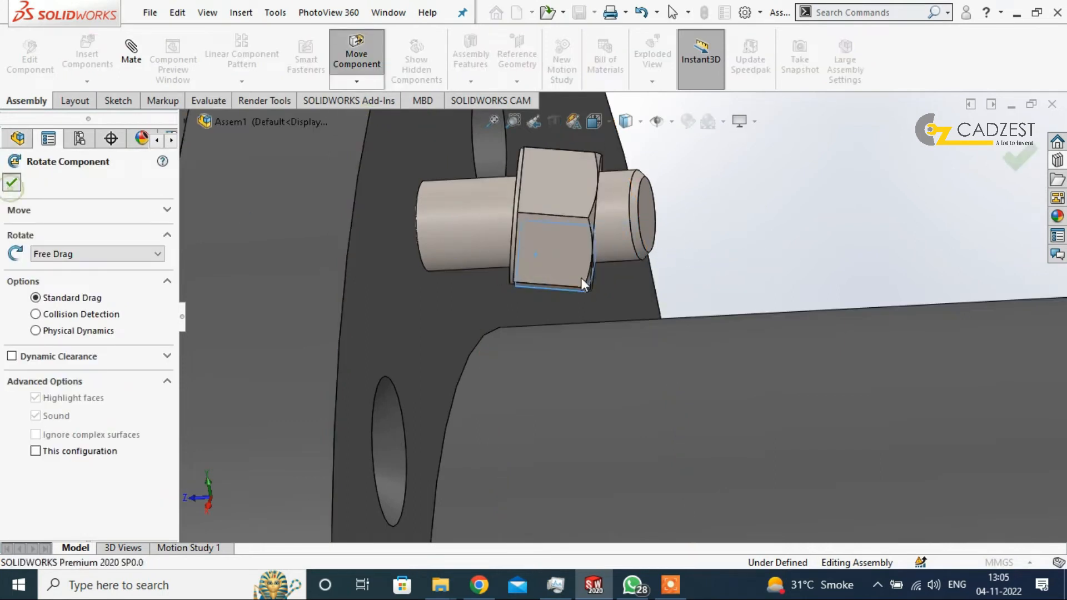
key("Return")
left_click_drag(565, 272, 811, 244)
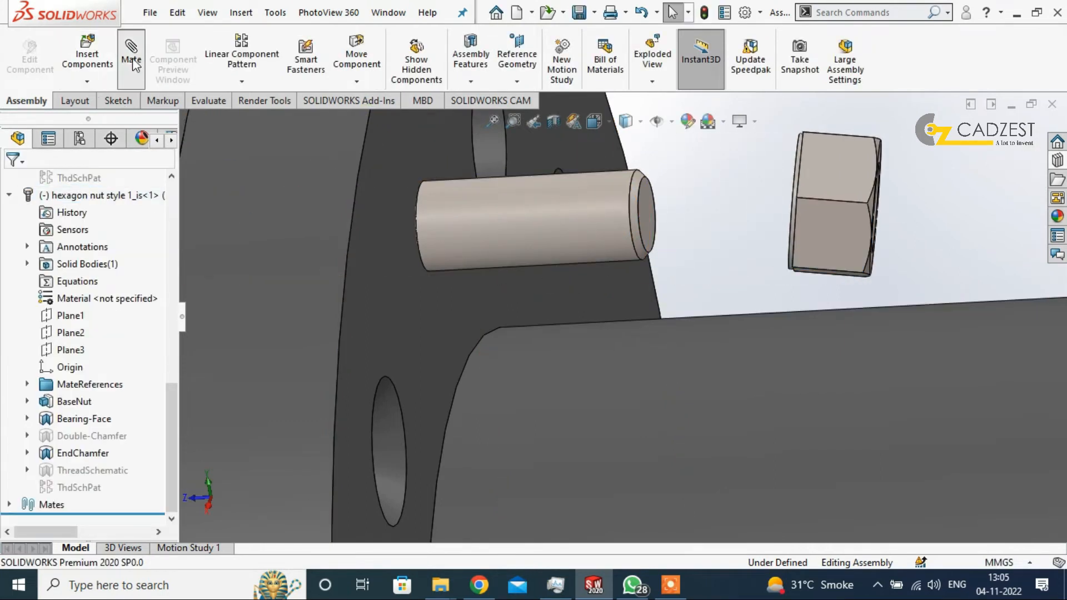
Add a concentric mate between the screw's cylindrical shank and the nut's bore
left_click(597, 225)
middle_click_drag(612, 228, 782, 194)
left_click(780, 194)
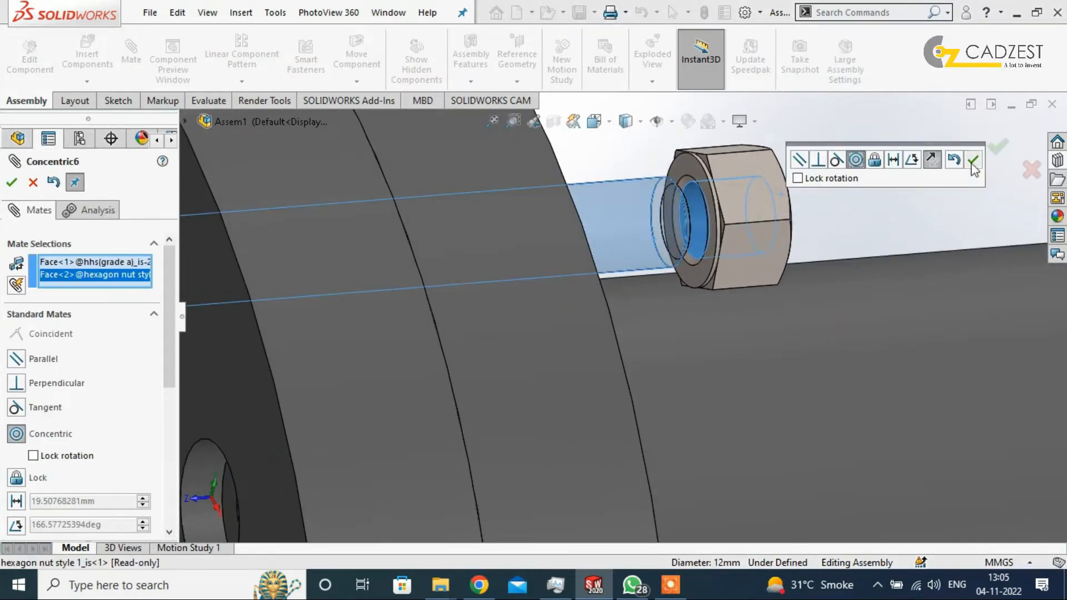
left_click(973, 163)
Add a coincident mate between the nut's flange-side face and the outer face of the second flange, and finish mating
left_click(676, 165)
middle_click_drag(676, 166, 382, 199)
left_click(393, 203)
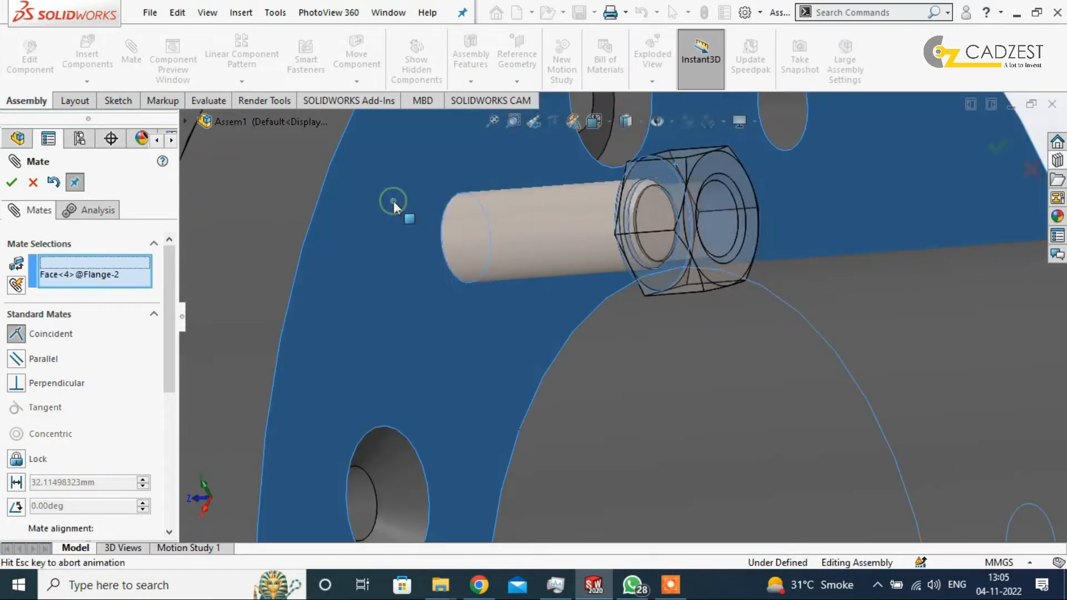
left_click(401, 168)
scroll(508, 228, "up", 3)
scroll(544, 248, "up", 3)
middle_click_drag(544, 249, 633, 282)
scroll(632, 283, "up", 3)
scroll(597, 389, "down", 2)
key("Escape")
scroll(483, 255, "up", 2)
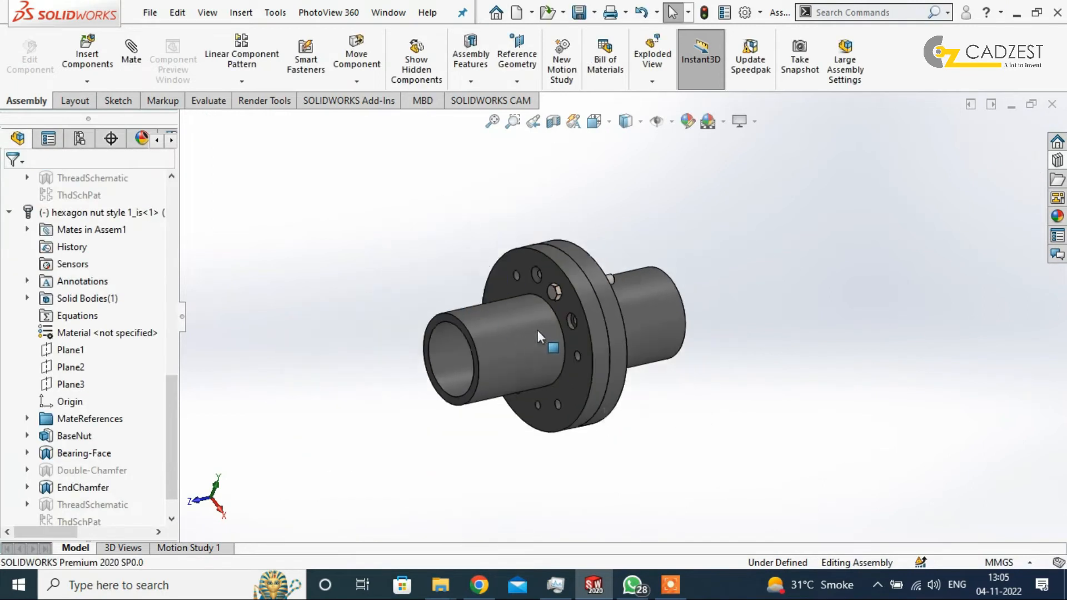
Start a circular component pattern around the first flange's pipe surface with 6 equally spaced instances over 360 degrees
scroll(538, 330, "down", 1)
left_click(356, 81)
left_click(241, 82)
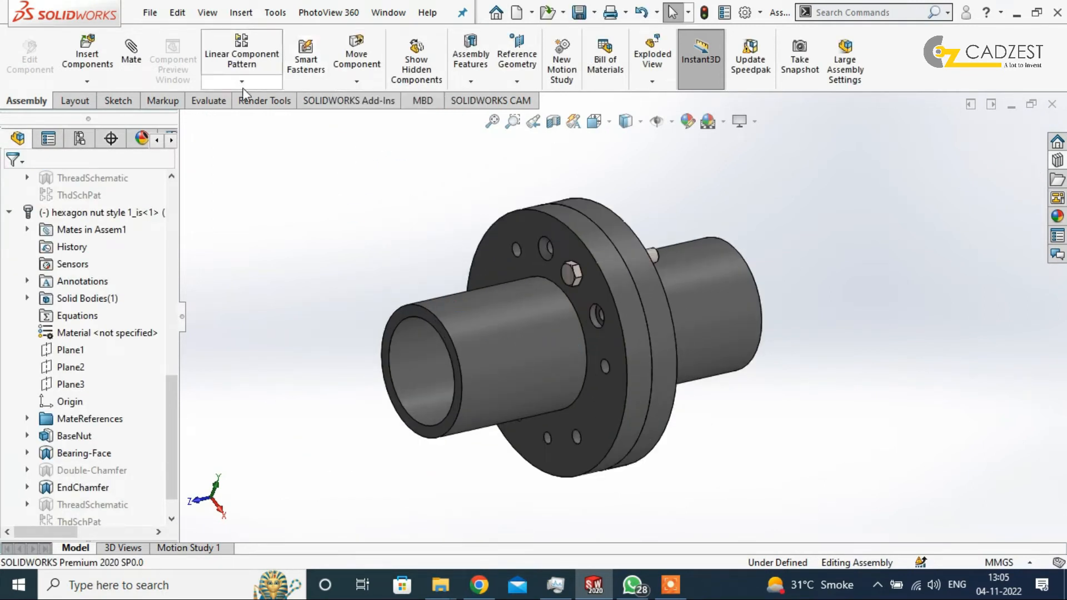
left_click(242, 82)
left_click(289, 118)
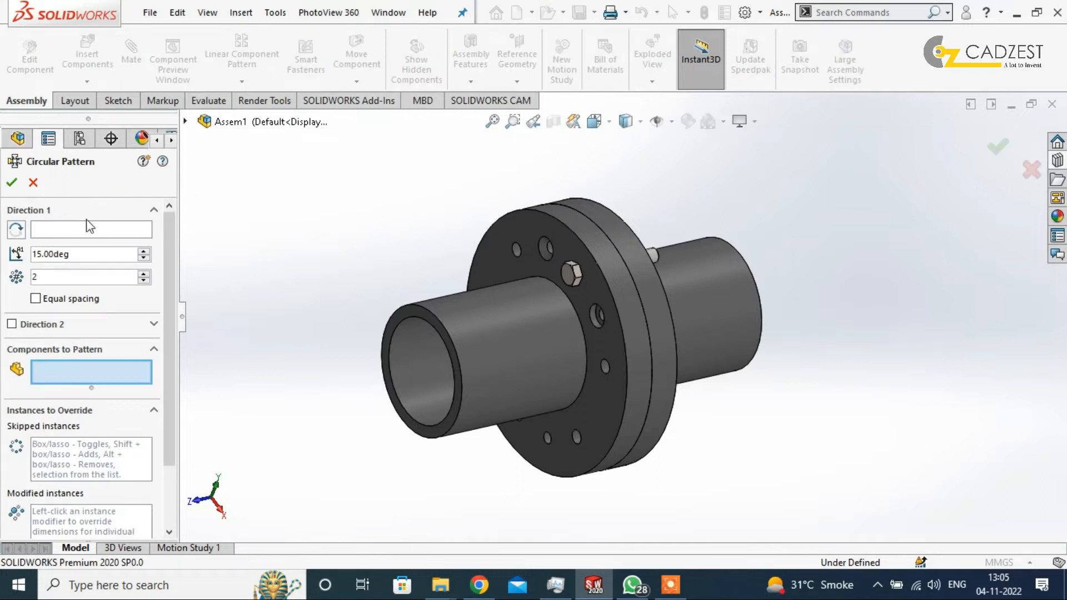
scroll(573, 525, "down", 2)
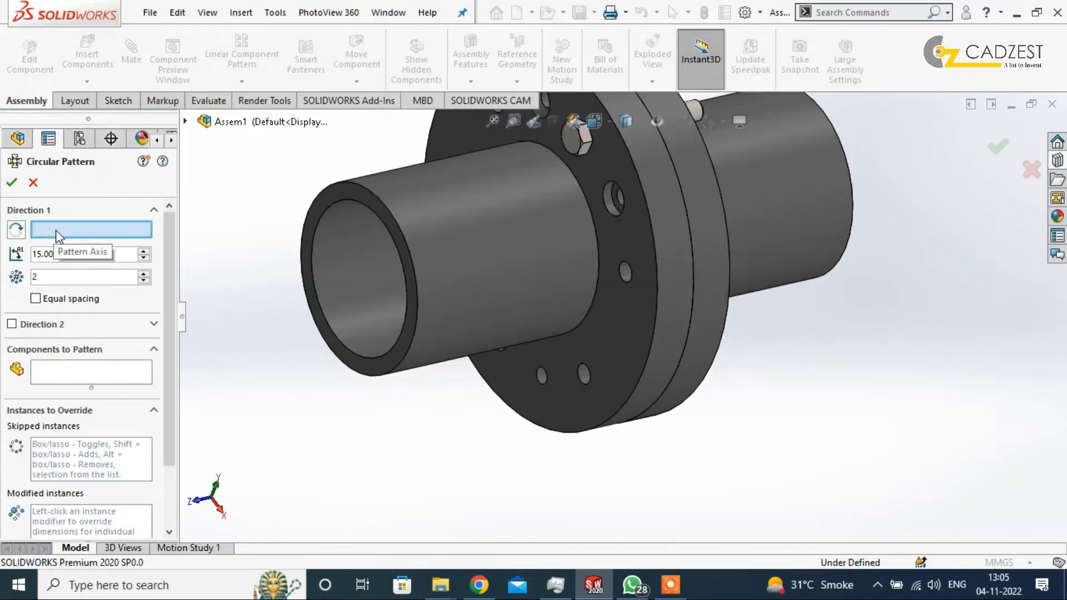
left_click(472, 232)
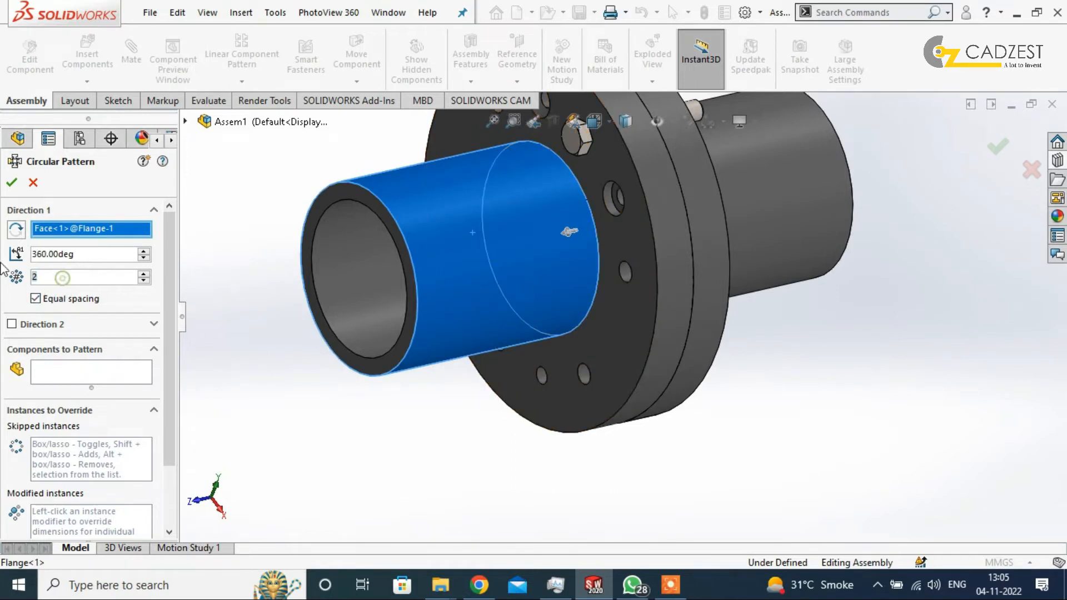
Choose the hexagon head screw and its nut as the components to pattern, and create the circular pattern
left_click(85, 368)
scroll(445, 344, "up", 3)
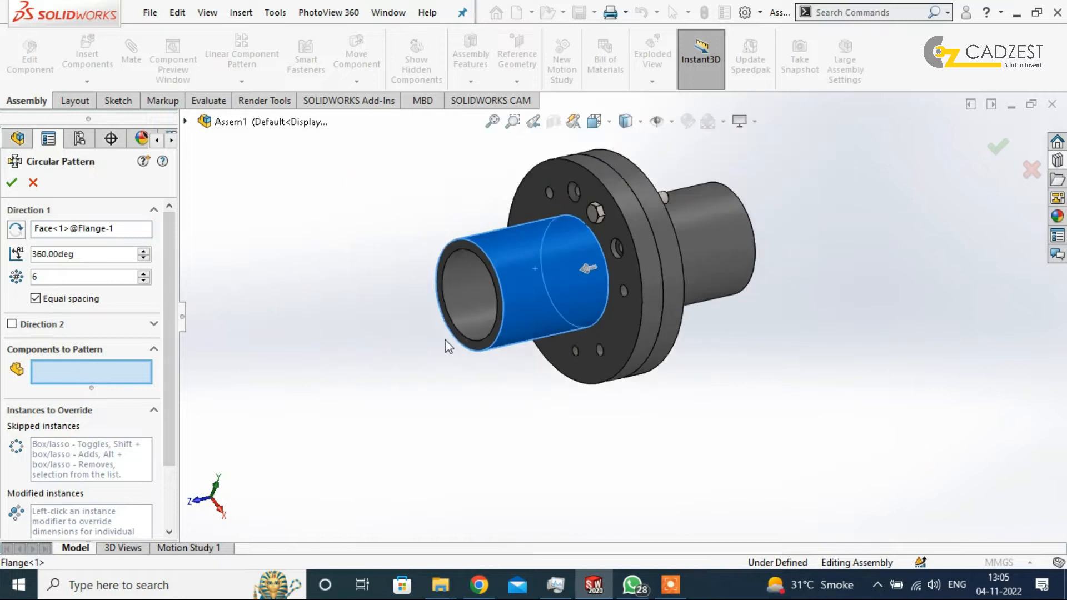
scroll(670, 193, "down", 3)
left_click(538, 239)
middle_click_drag(538, 240, 638, 206)
left_click(638, 209)
middle_click_drag(653, 295, 676, 267)
mouse_move(173, 345)
left_mouse_down()
mouse_move(154, 461)
mouse_move(165, 354)
left_mouse_up()
middle_click_drag(726, 408, 489, 434)
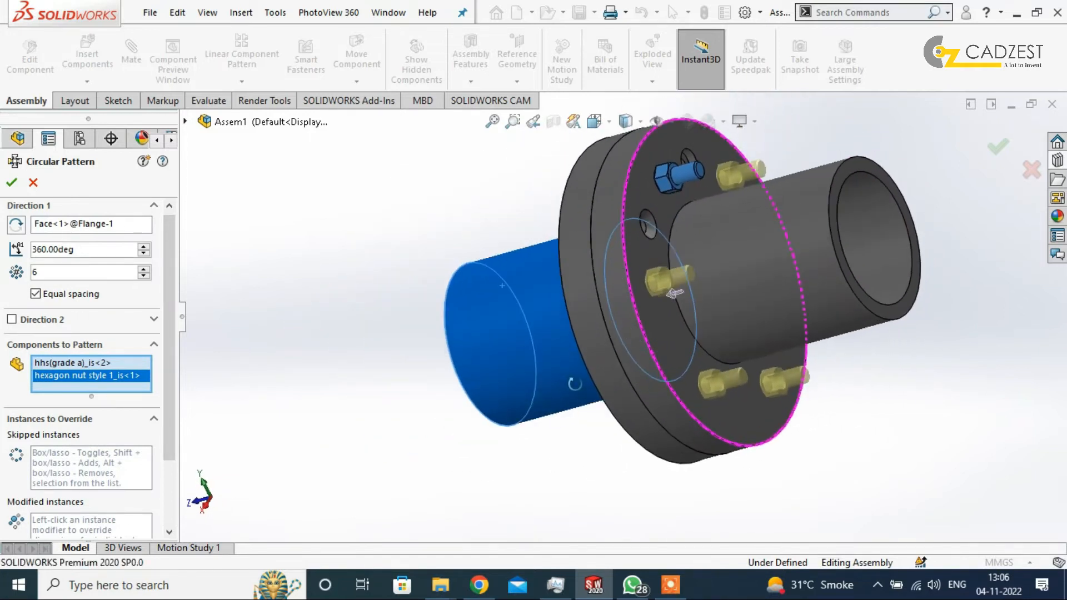
left_click(11, 186)
Examine the patterned screws and nuts around the flange joint from several angles
middle_click_drag(666, 389, 813, 378)
scroll(761, 396, "up", 2)
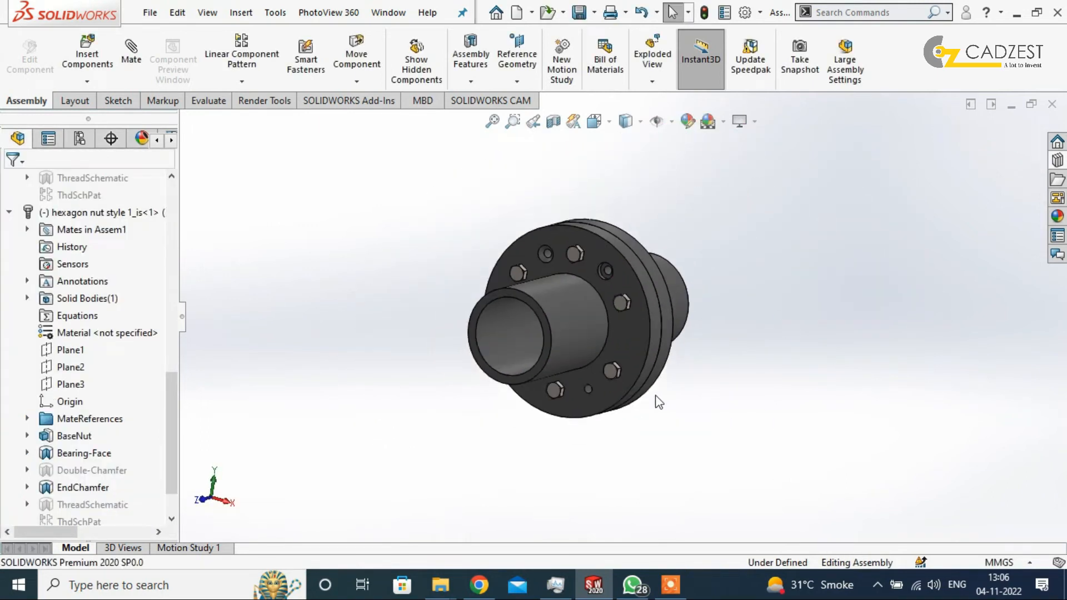
scroll(629, 394, "down", 4)
scroll(632, 394, "up", 4)
scroll(628, 208, "down", 4)
middle_click_drag(629, 208, 599, 224)
scroll(813, 353, "up", 4)
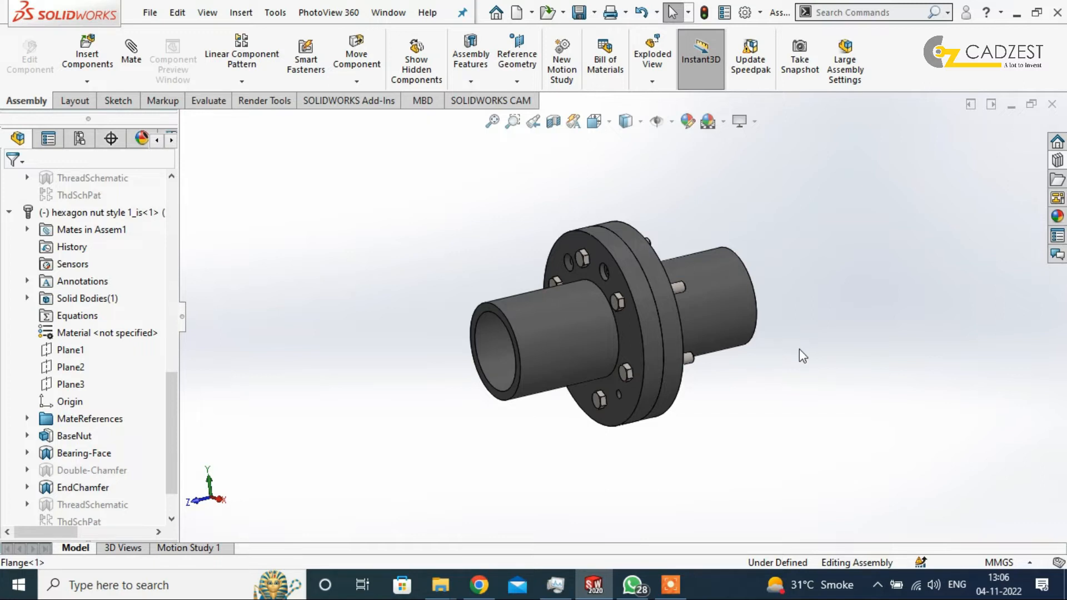
scroll(792, 362, "down", 2)
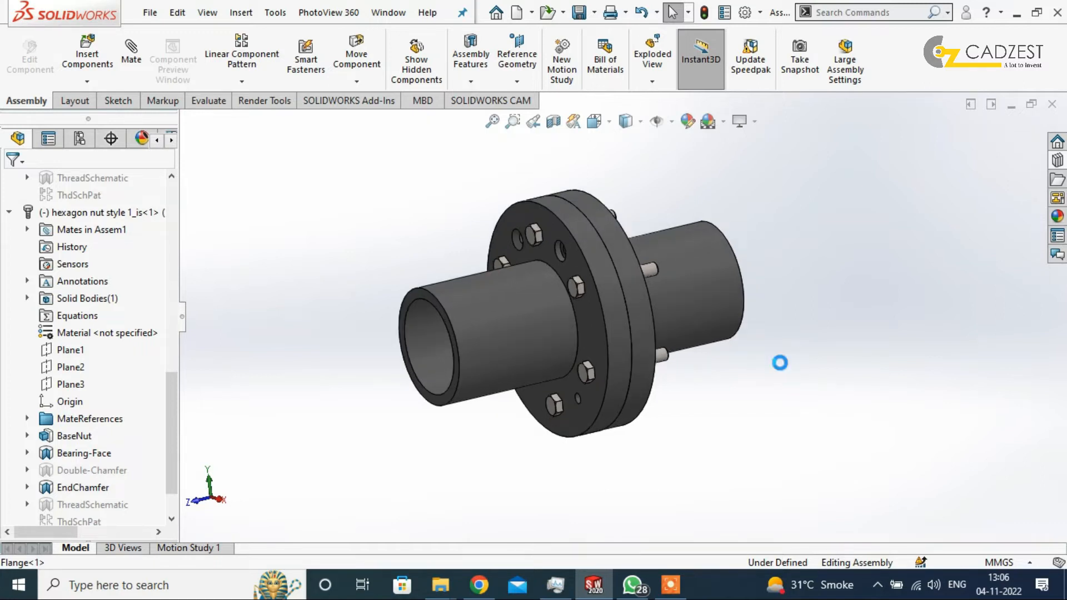
Save the assembly in the Downloads folder as Flange Assembly
key("ctrl+s")
type("Flange Assembly")
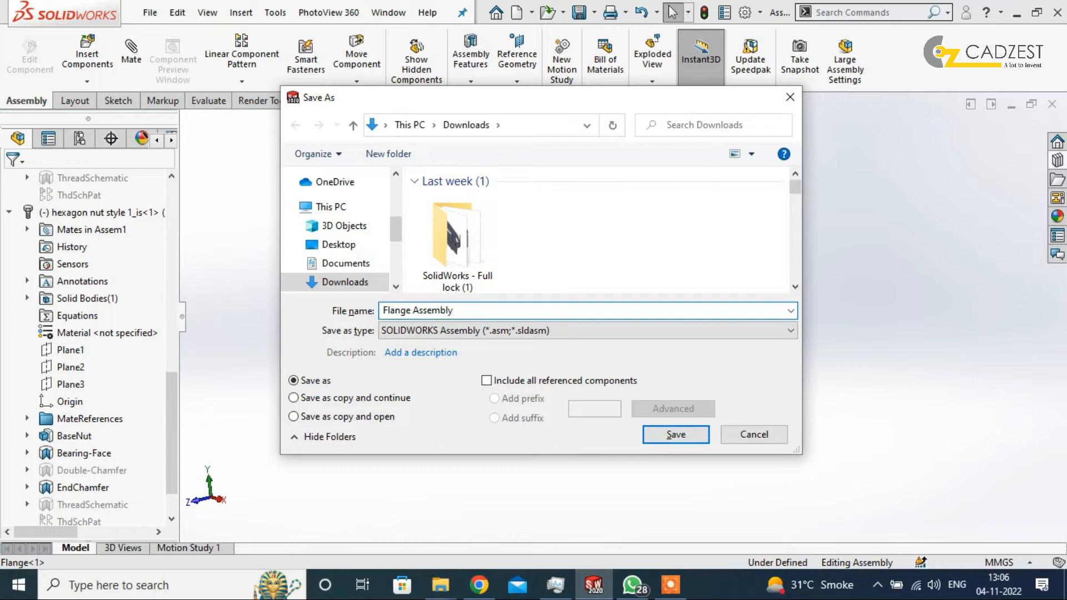
key("Return")
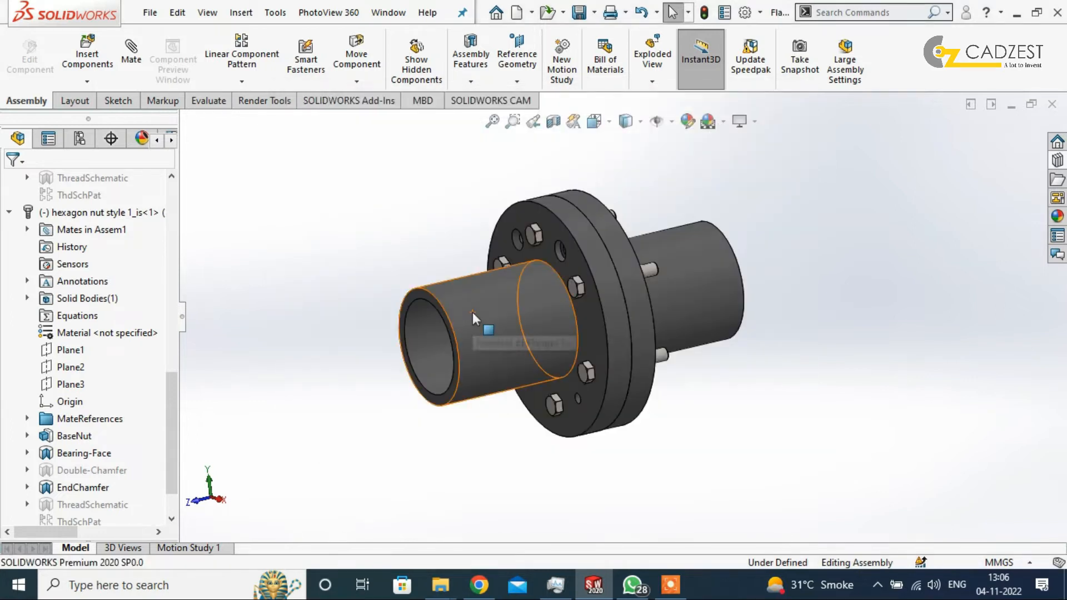
scroll(711, 384, "down", 2)
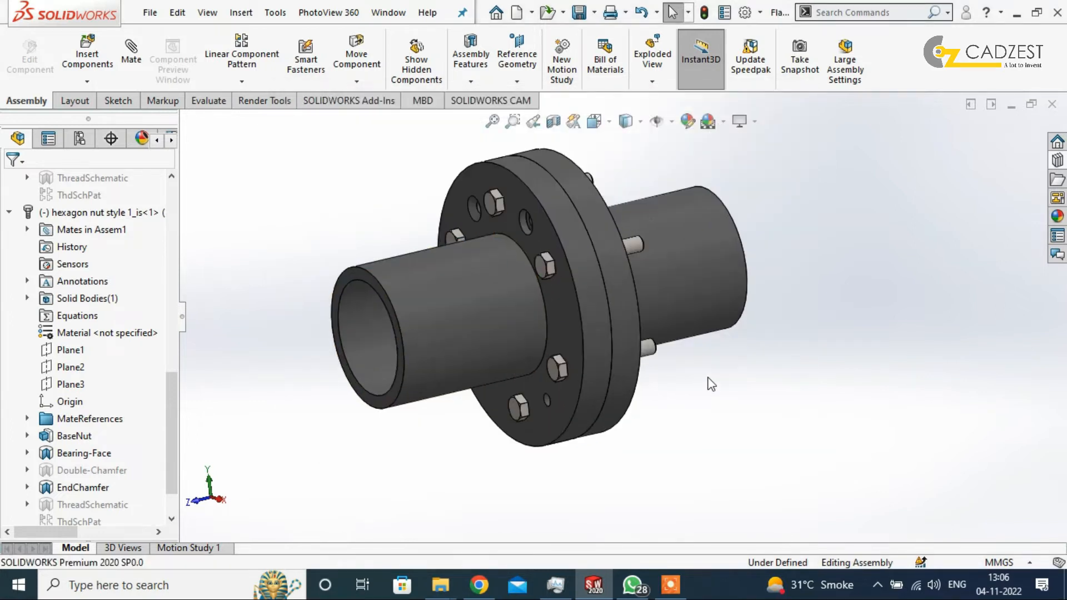
middle_click_drag(711, 384, 704, 357)
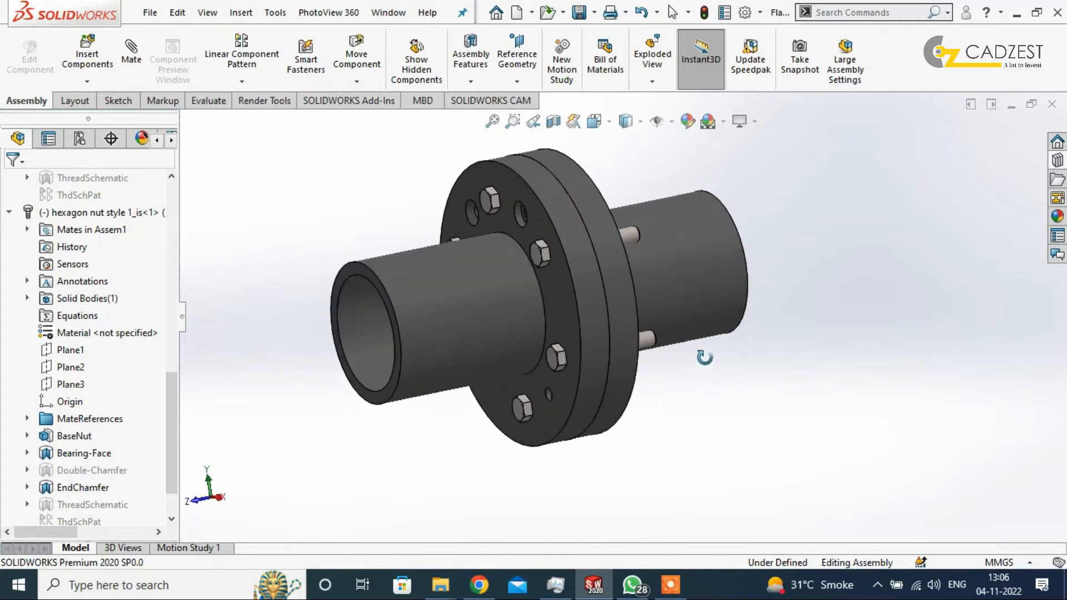
left_click(150, 12)
left_click(167, 35)
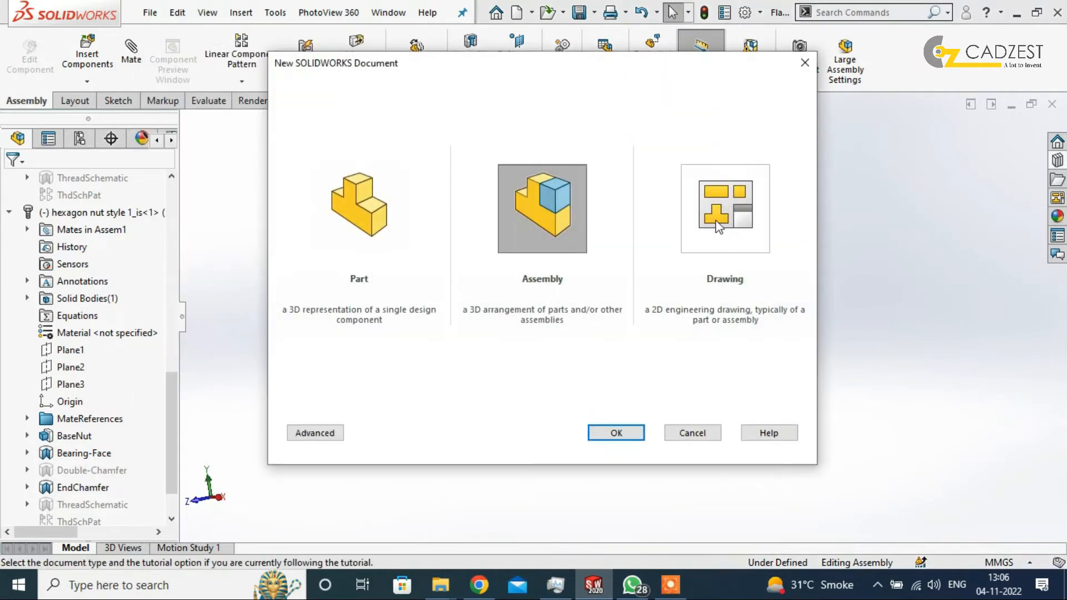
left_click(805, 63)
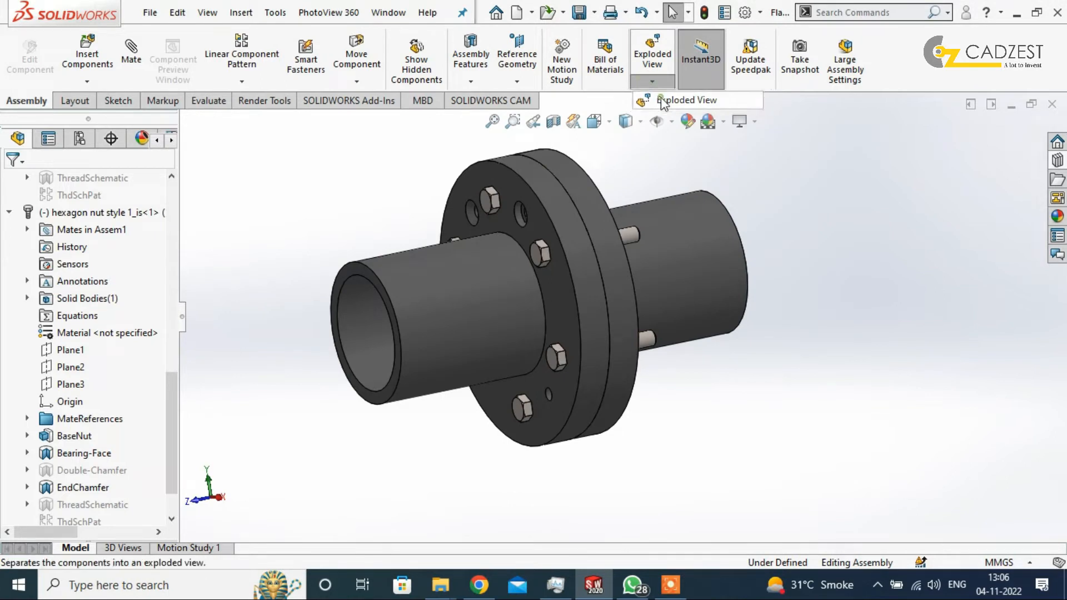
Start a new exploded view of the flange assembly
left_click(687, 100)
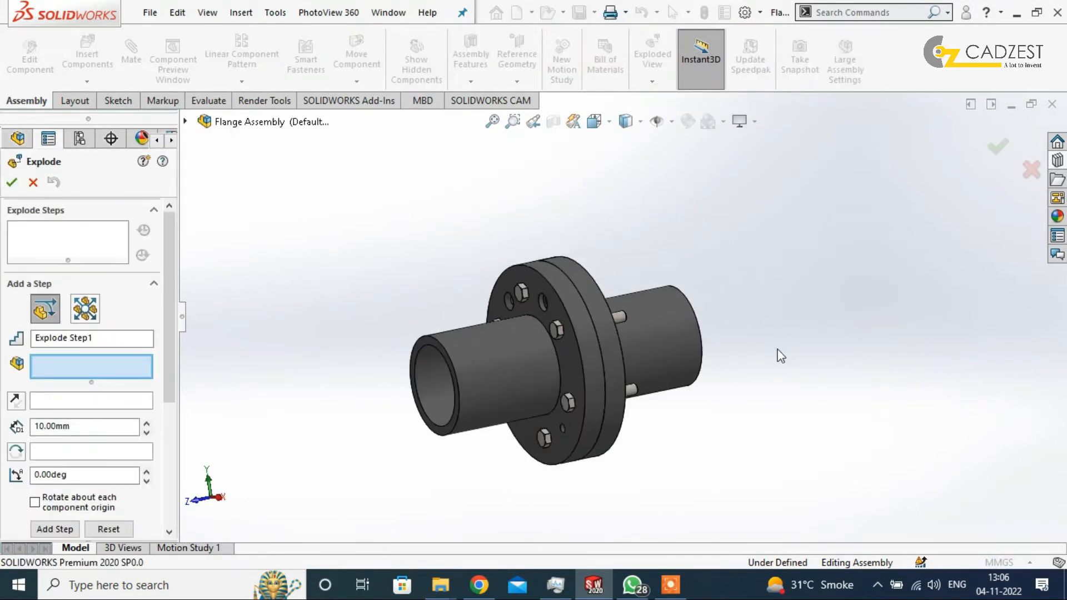
Try exploding the second flange along the Z axis, and delete that explode step
left_click(667, 349)
left_click_drag(545, 363, 733, 306)
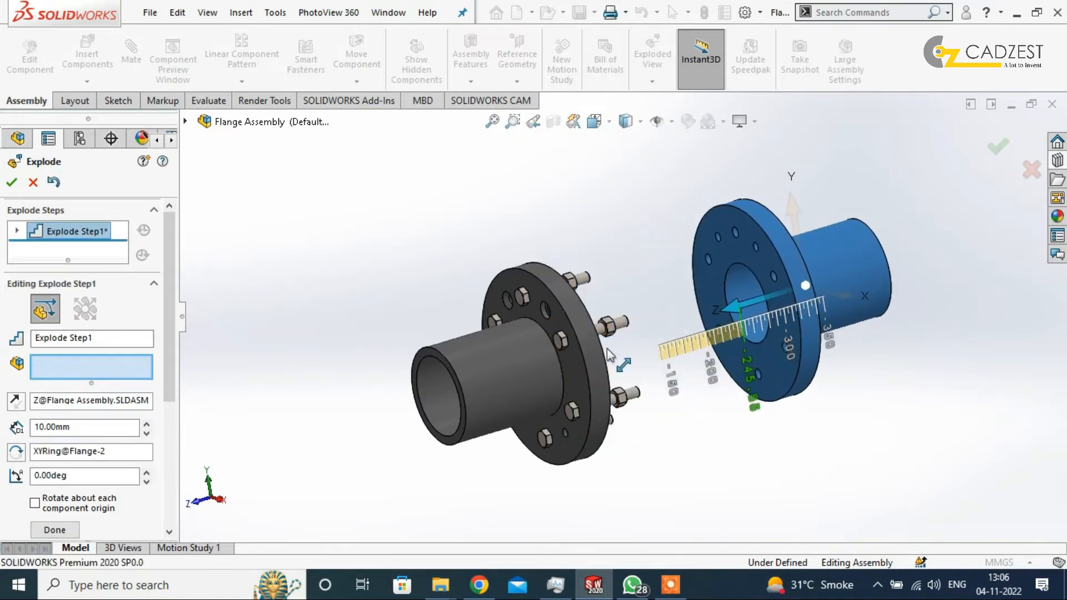
right_click(91, 236)
left_click(122, 281)
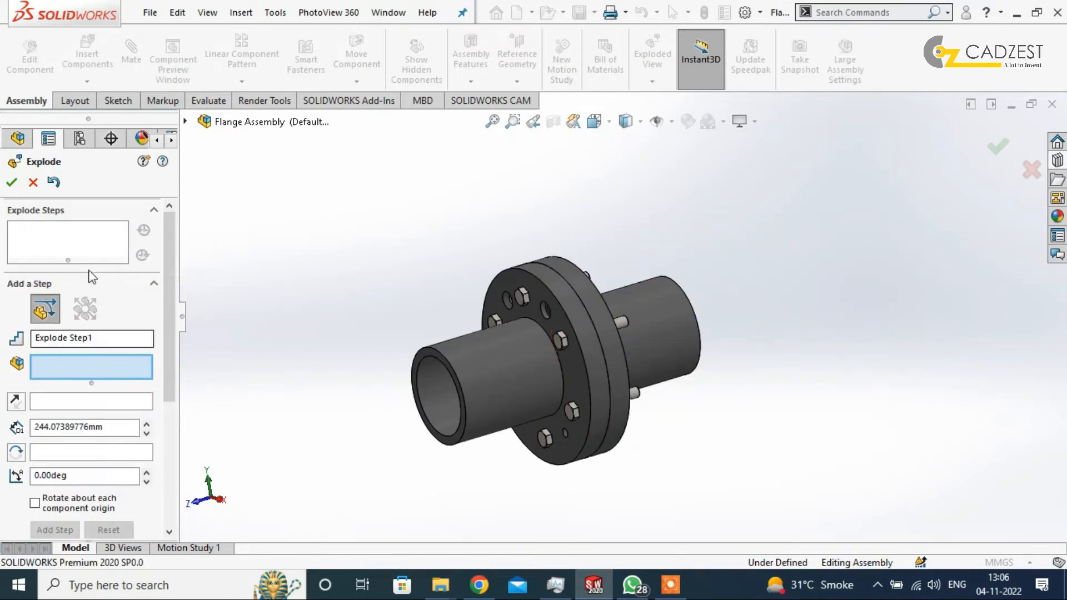
Explode all six hexagon nuts together along the Z axis, about 231 mm away from the flanges, and complete the explode step
scroll(674, 392, "down", 5)
left_click(508, 402)
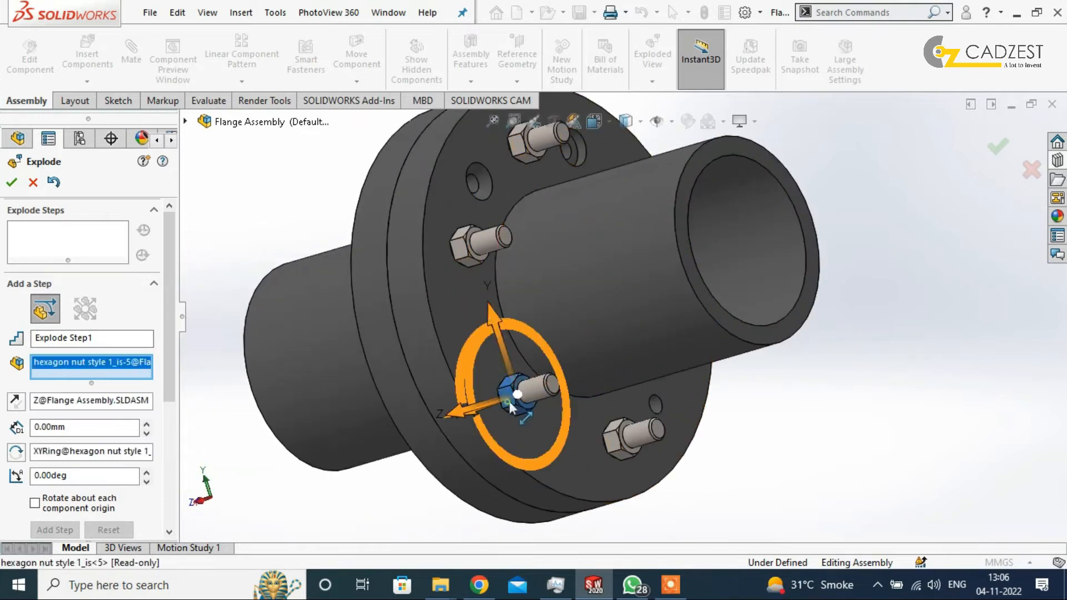
left_click(464, 251)
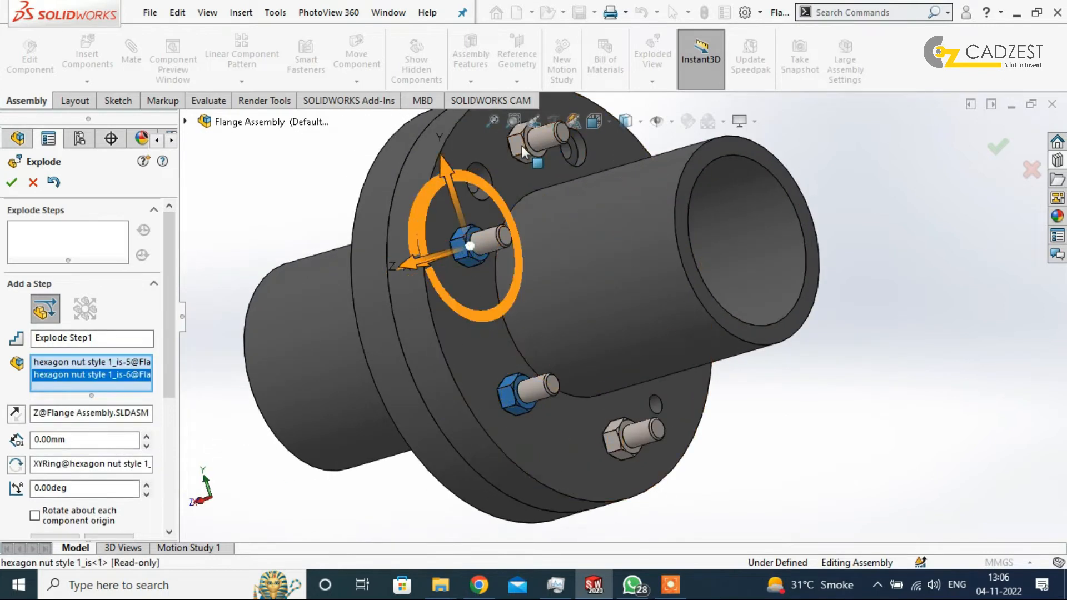
left_click(523, 150)
left_click(612, 445)
middle_click_drag(612, 445, 578, 468)
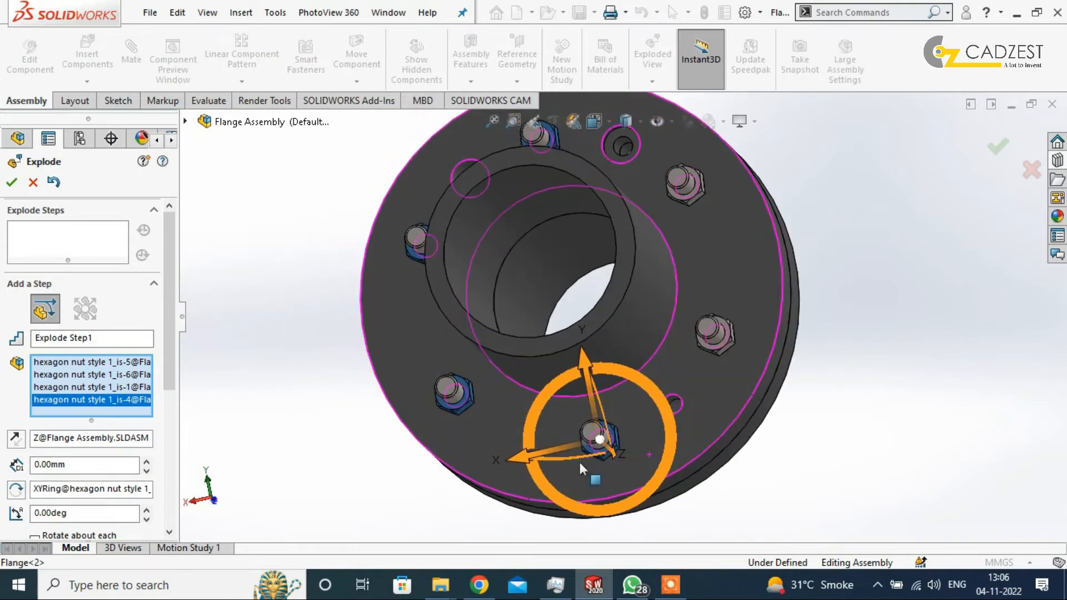
scroll(731, 331, "down", 5)
scroll(688, 351, "down", 3)
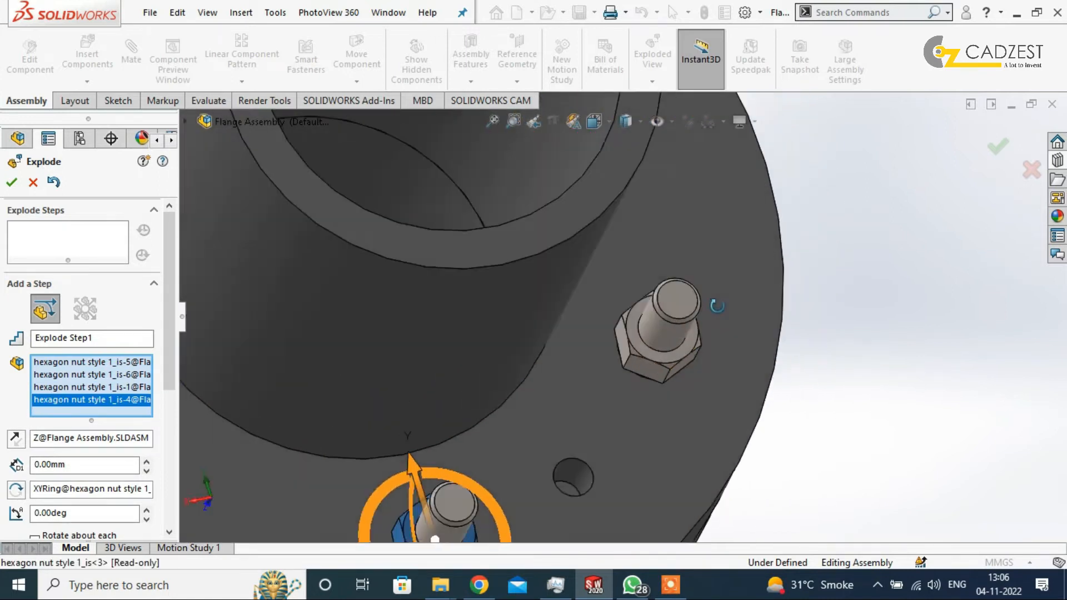
scroll(688, 354, "up", 3)
left_click(669, 359)
scroll(669, 359, "up", 2)
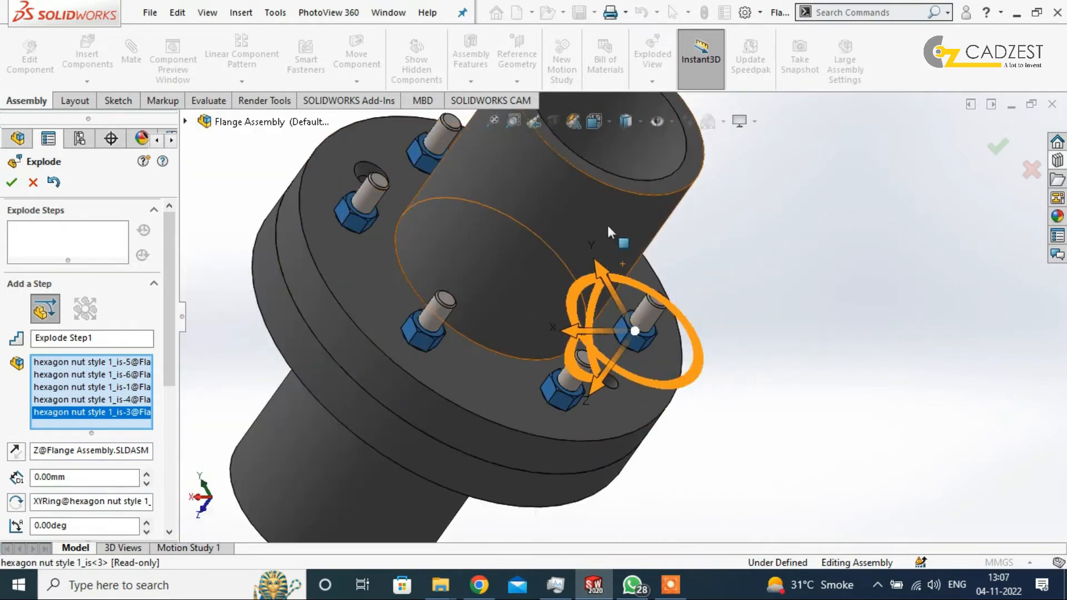
middle_click_drag(608, 225, 694, 200)
scroll(784, 188, "up", 3)
scroll(784, 187, "down", 6)
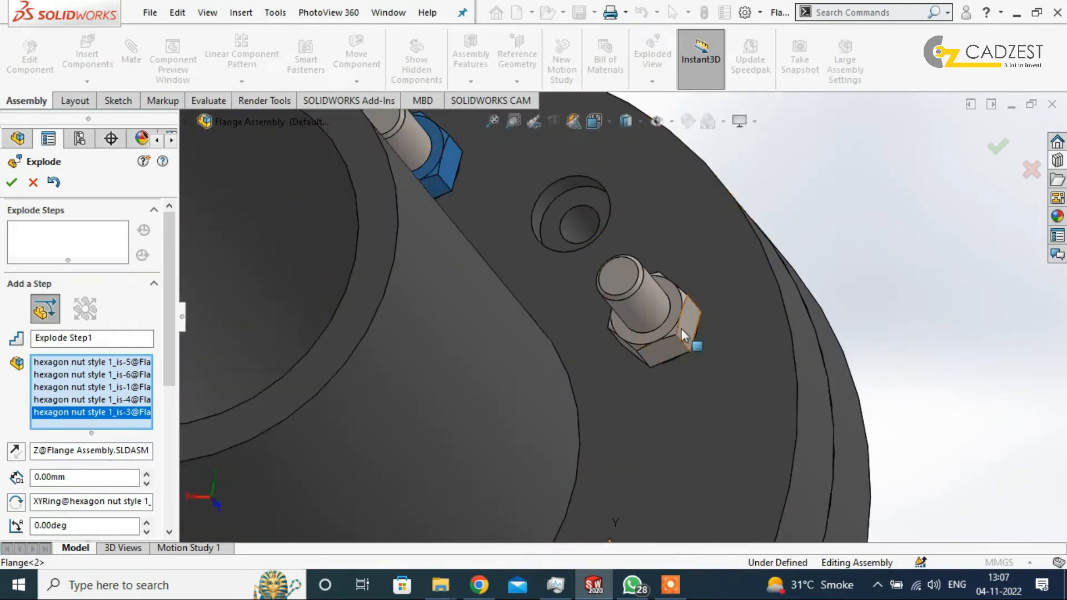
left_click(681, 328)
scroll(681, 356, "up", 5)
middle_click_drag(681, 365, 839, 314)
middle_click_drag(732, 434, 516, 375)
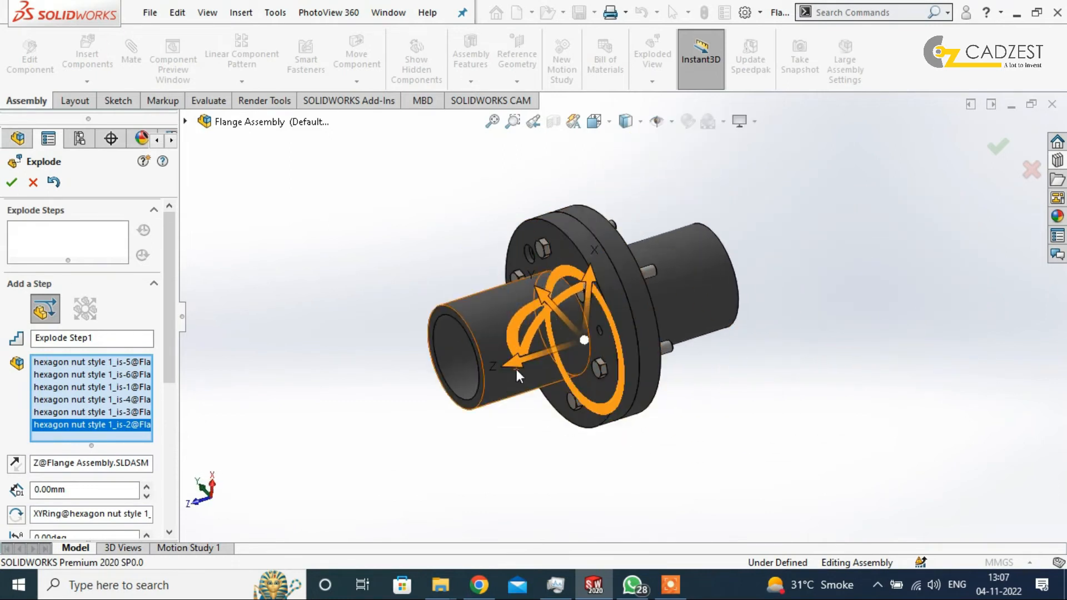
left_click_drag(515, 365, 713, 300)
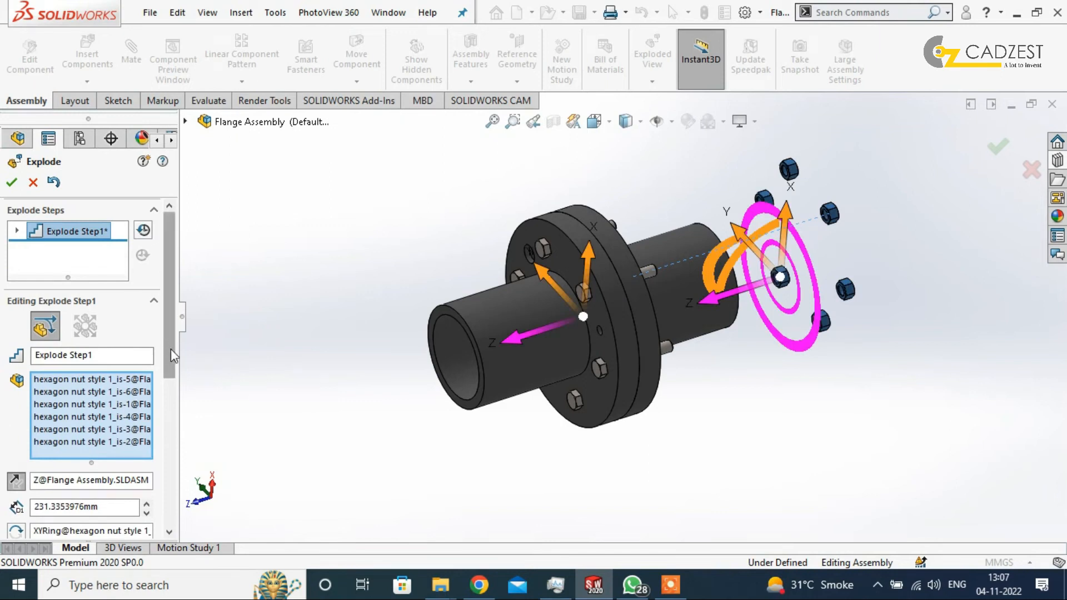
scroll(173, 355, "down", 6)
left_click(51, 411)
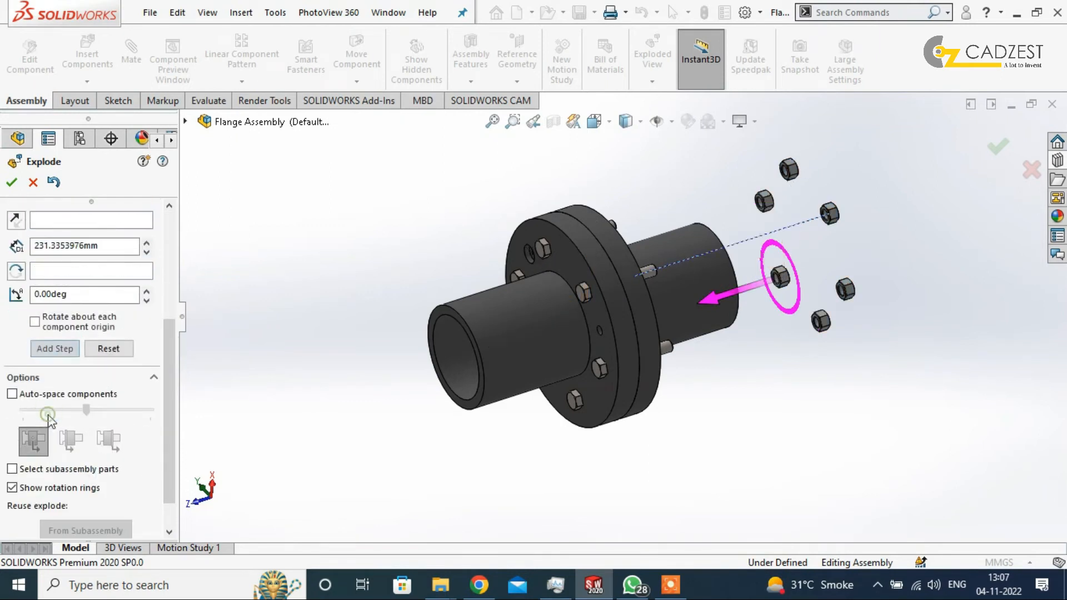
Explode only the second flange along the Z axis, about 152 mm away from the first flange, and complete the explode step
scroll(730, 387, "down", 3)
scroll(710, 388, "up", 3)
middle_click_drag(706, 372, 649, 265)
left_click(649, 265)
scroll(721, 420, "up", 3)
scroll(389, 309, "down", 3)
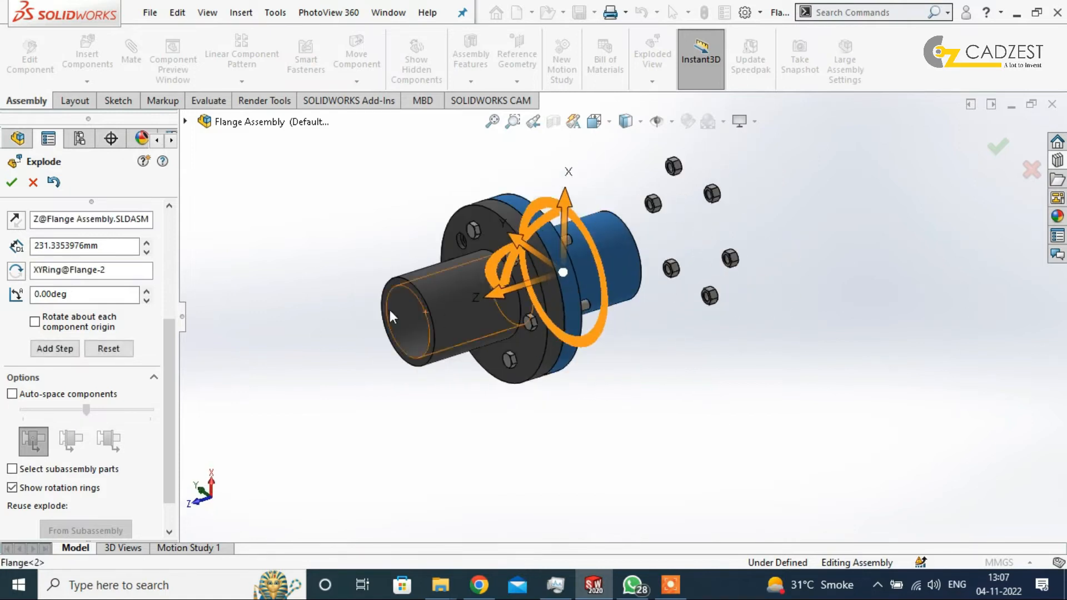
scroll(464, 292, "down", 2)
left_click(521, 297)
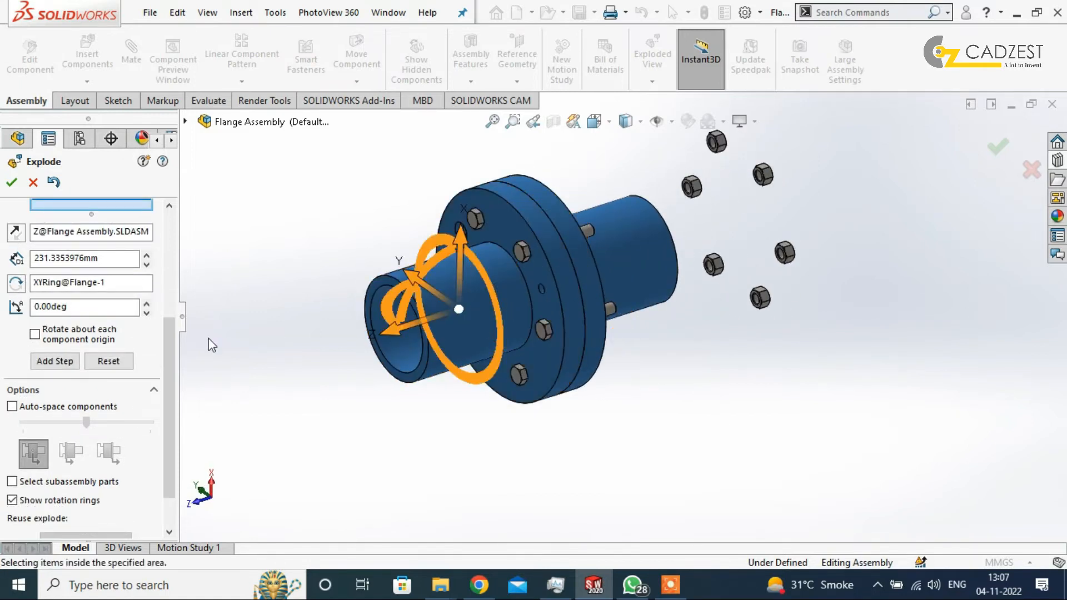
scroll(171, 306, "up", 4)
right_click(94, 327)
left_click(133, 358)
left_click_drag(524, 286, 645, 253)
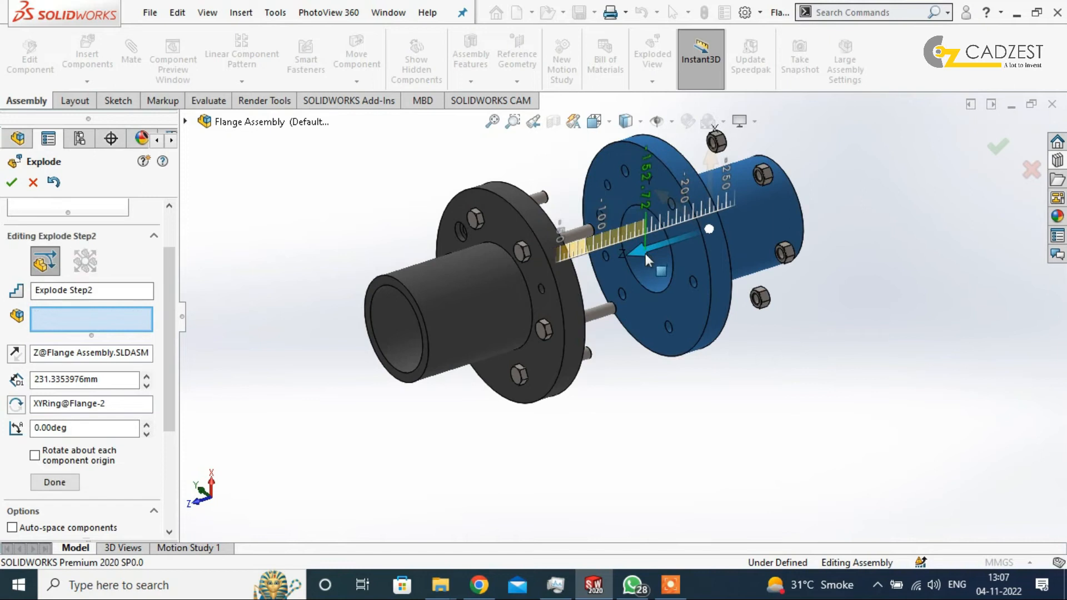
scroll(176, 336, "down", 4)
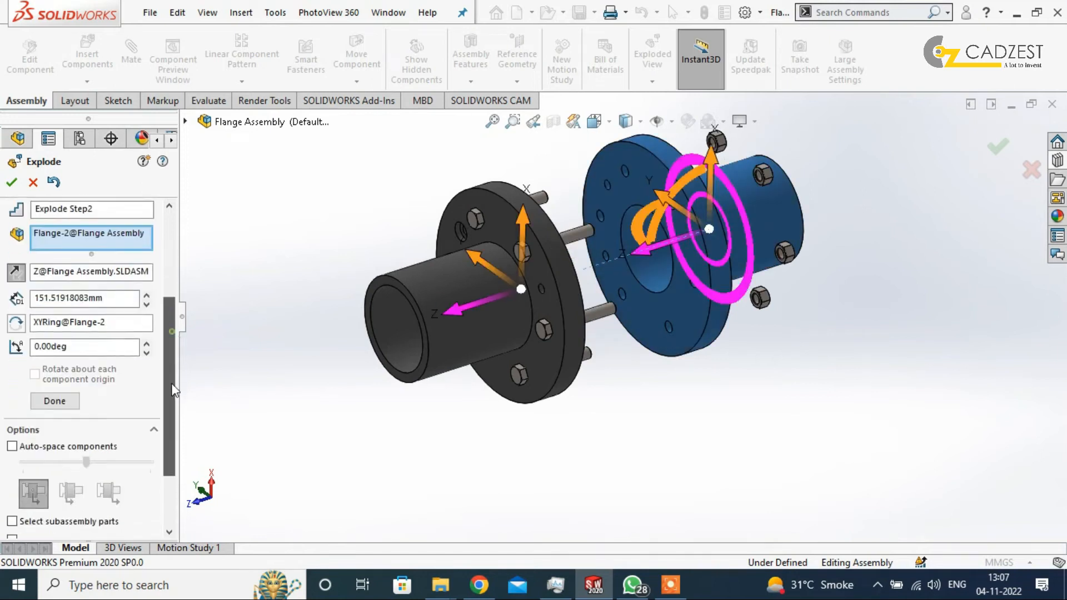
left_click(55, 395)
Explode all six hexagon head screws together along the Z axis, about 143 mm out of the first flange, and complete the explode step
scroll(97, 374, "up", 4)
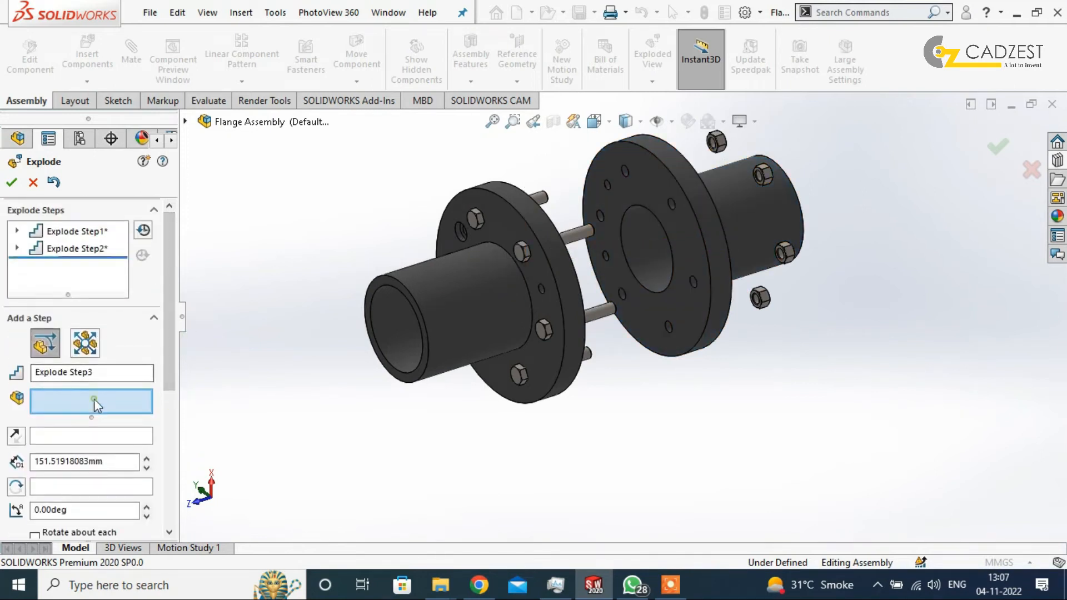
left_click(569, 222)
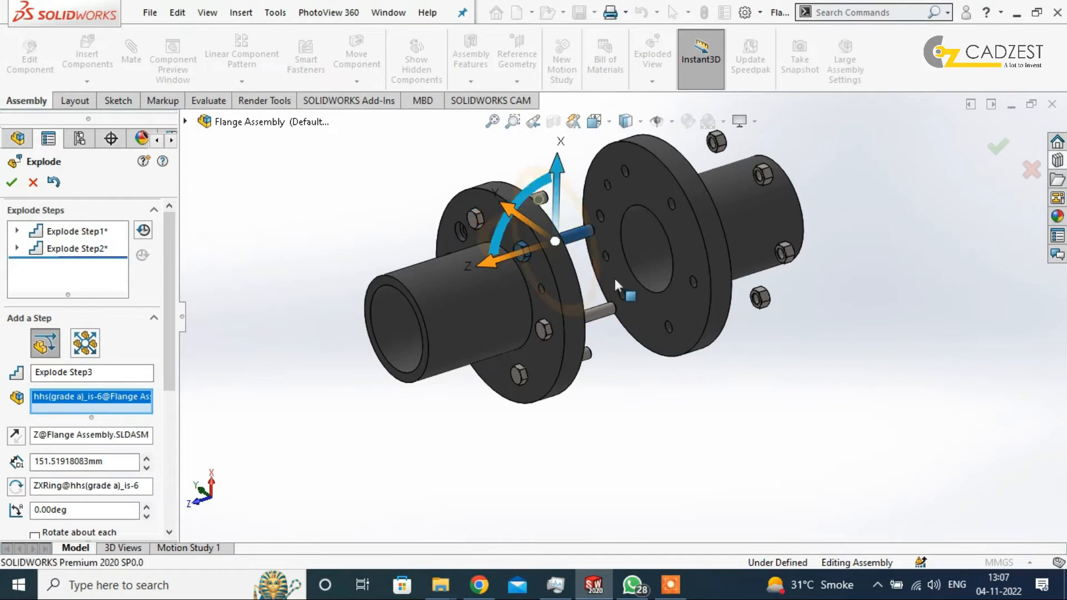
left_click(603, 309)
left_click(588, 356)
middle_click_drag(612, 428, 646, 285)
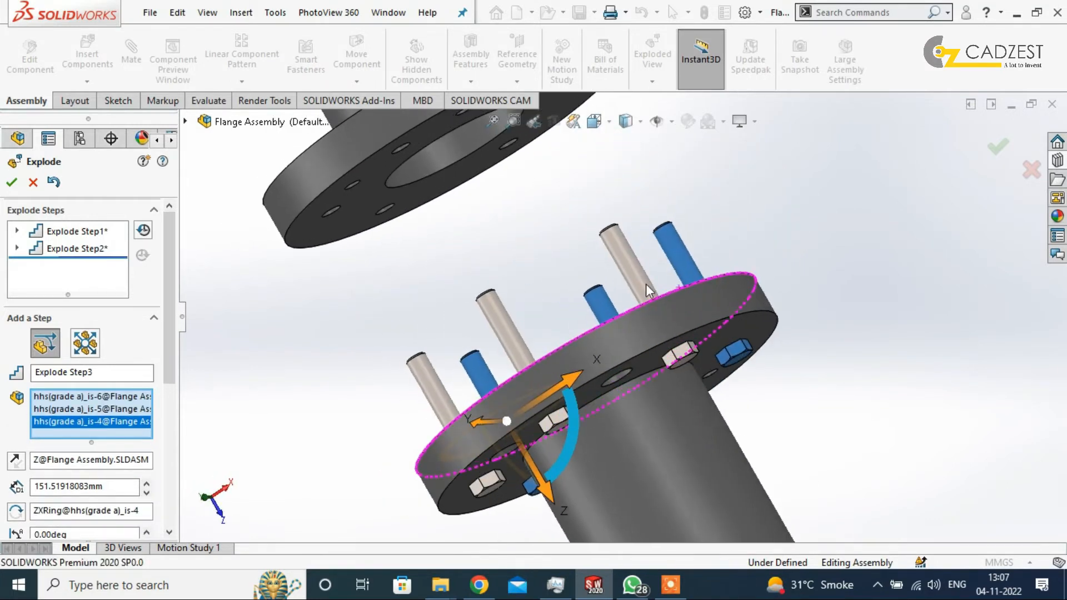
left_click(626, 256)
left_click(503, 318)
left_click(433, 378)
middle_click_drag(463, 390, 384, 237)
scroll(617, 334, "up", 4)
middle_click_drag(589, 364, 633, 382)
scroll(671, 418, "down", 1)
scroll(167, 368, "down", 4)
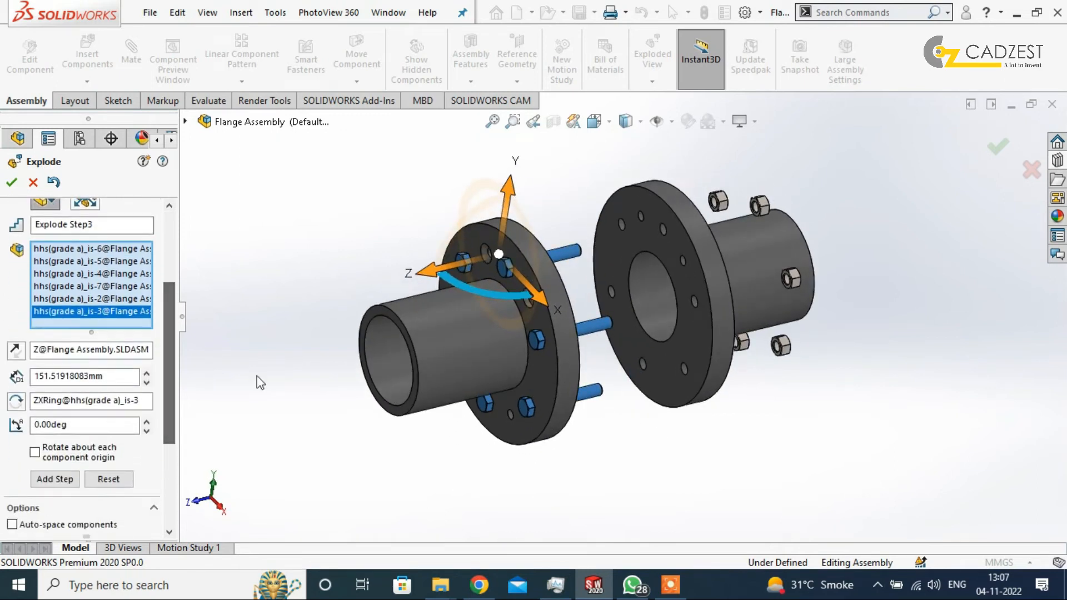
left_click_drag(427, 276, 306, 316)
left_click_drag(168, 389, 170, 427)
left_click(38, 417)
Orient the assembly to the isometric view and accept the finished exploded view
scroll(815, 441, "up", 3)
middle_click_drag(812, 437, 702, 339)
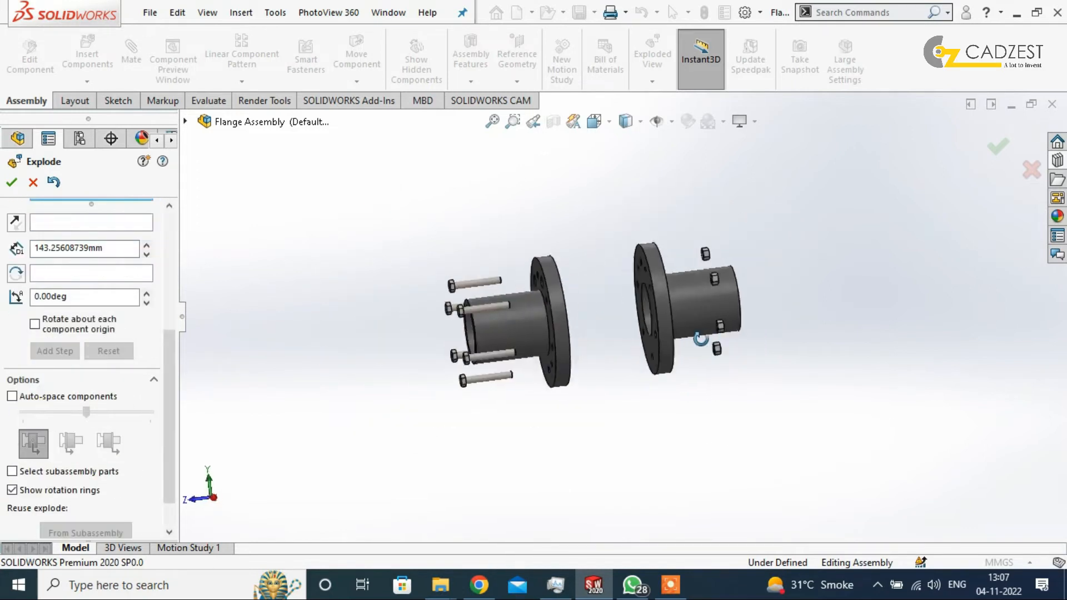
key("ctrl+7")
left_click(12, 182)
scroll(717, 258, "down", 3)
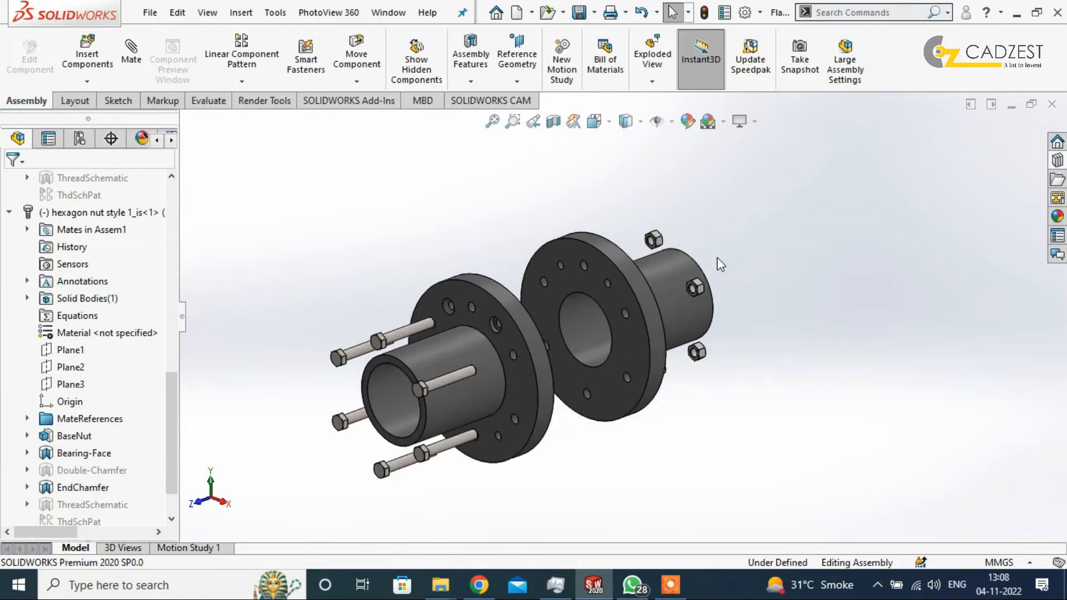
Play the collapse animation of Flange Assembly and close the animation controls
scroll(127, 232, "up", 10)
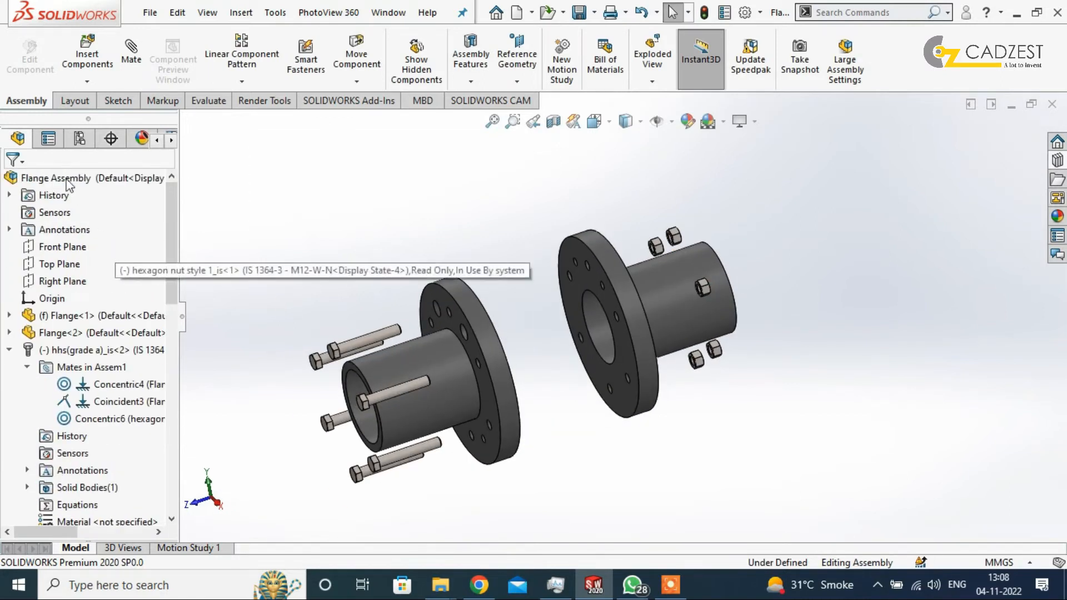
right_click(84, 178)
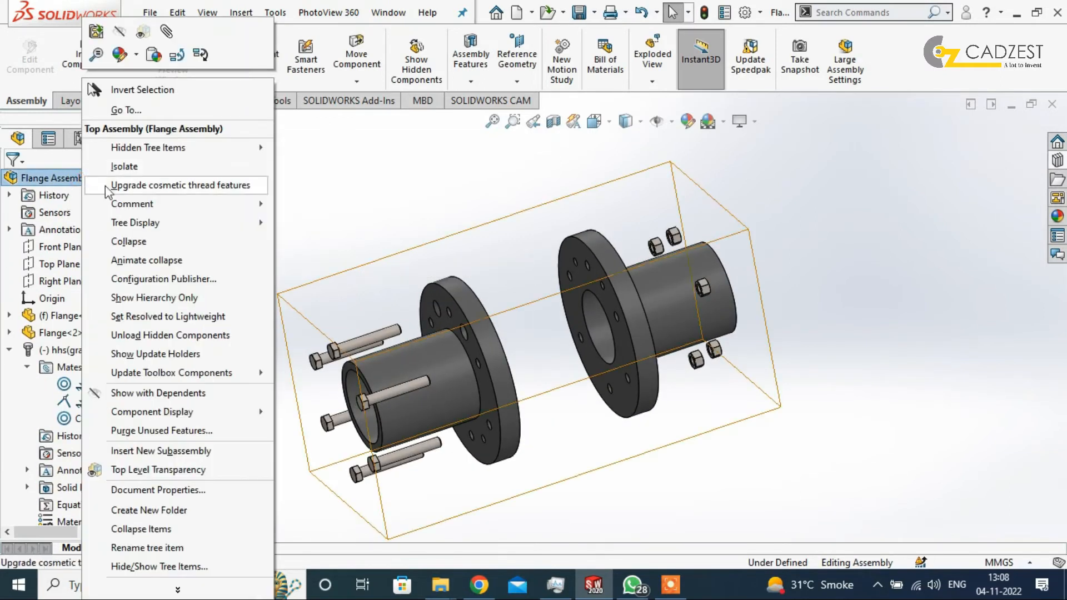
left_click(149, 260)
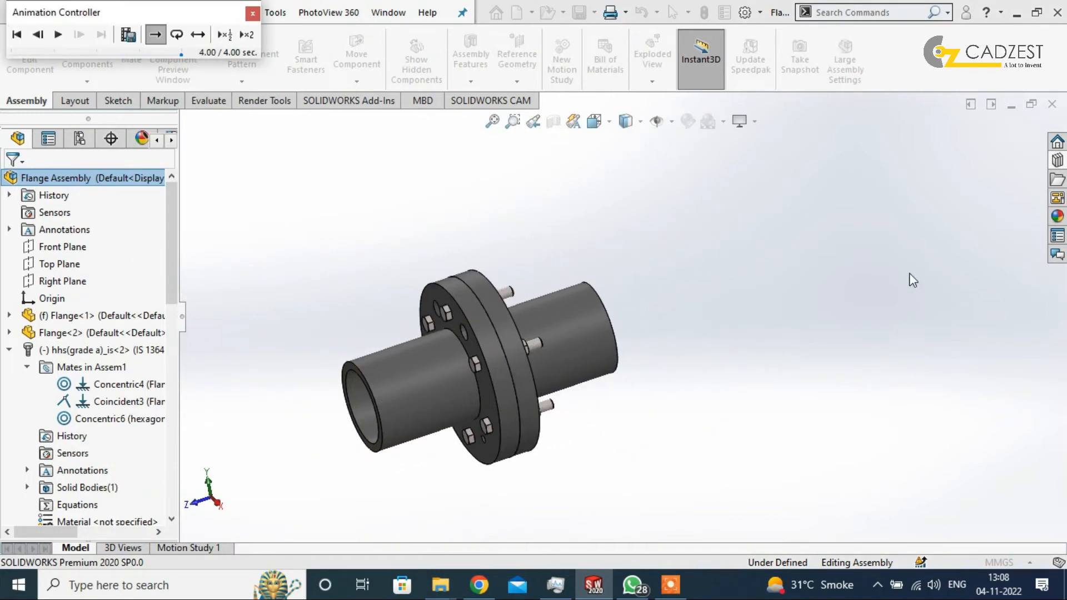
left_click(252, 13)
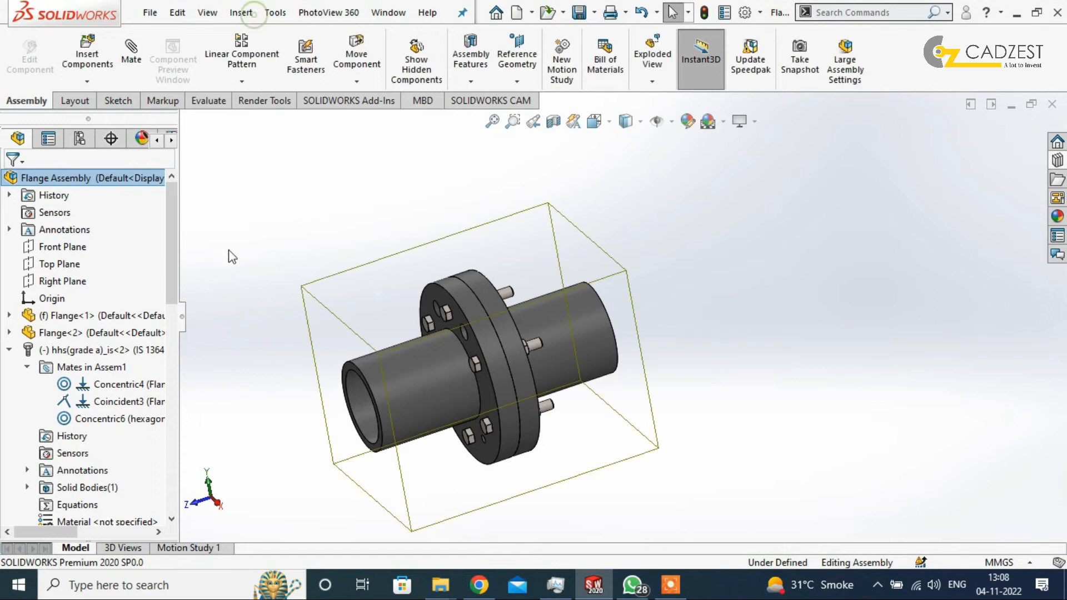
Explode the collapsed Flange Assembly without animation
scroll(111, 326, "down", 5)
scroll(149, 325, "up", 5)
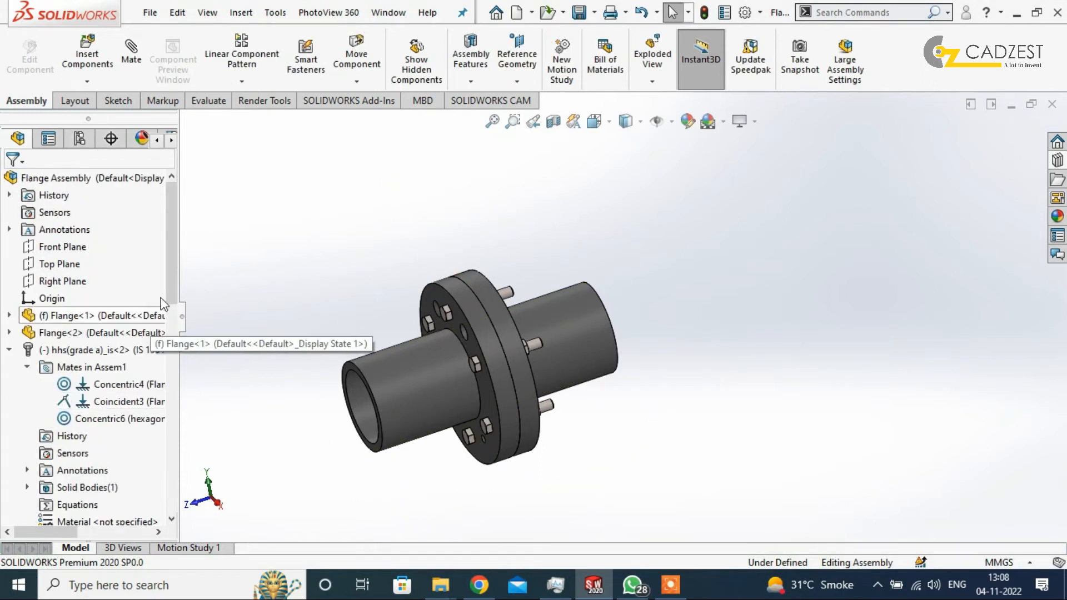
right_click(113, 180)
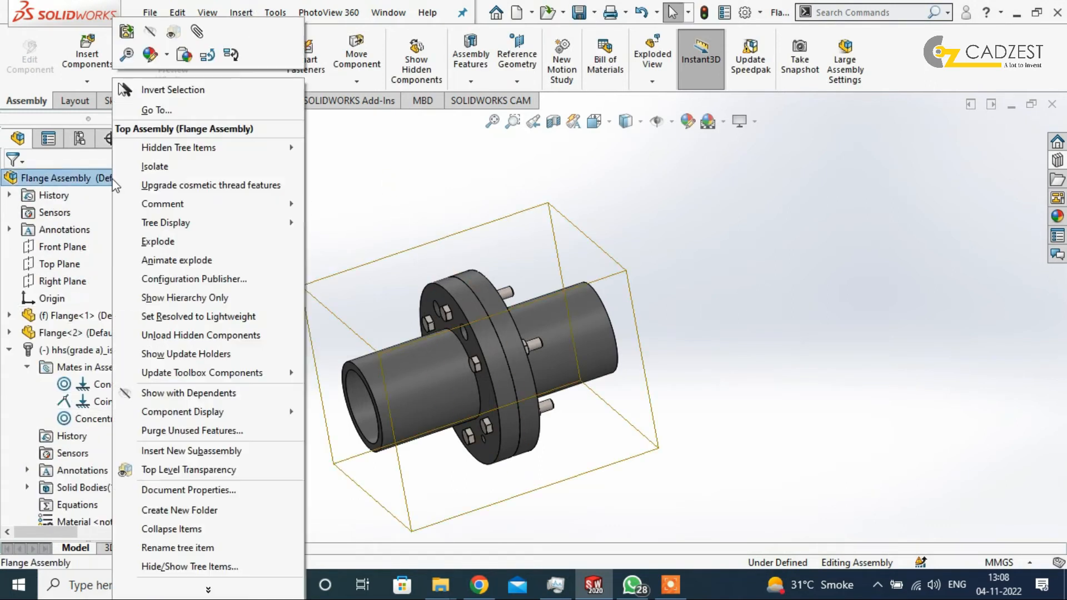
left_click(176, 245)
middle_click_drag(723, 346, 730, 344)
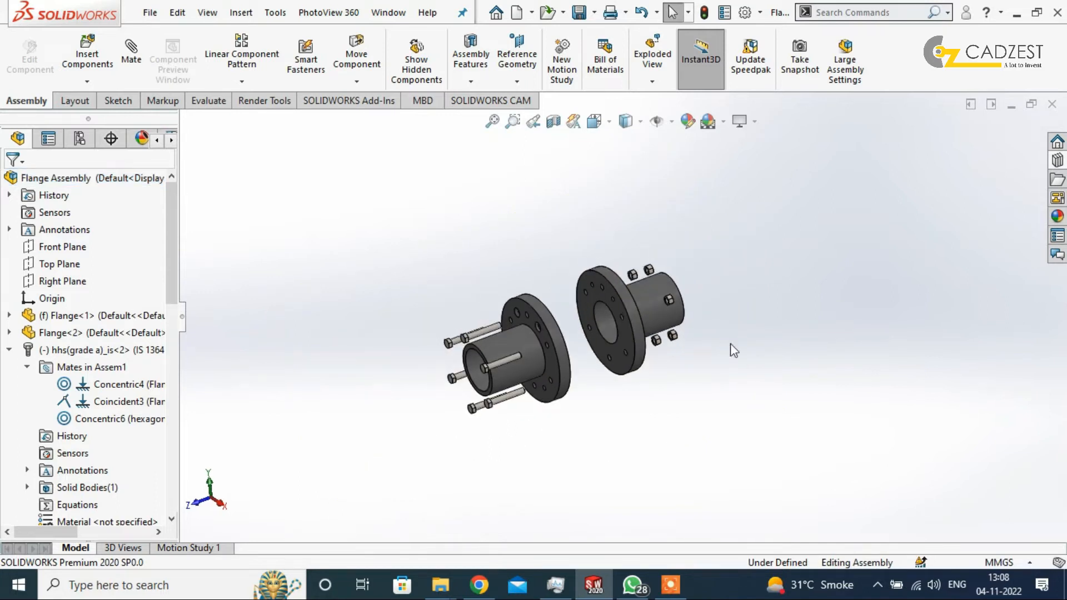
Create a new drawing with the A3 (ANSI) Landscape sheet format
left_click(149, 12)
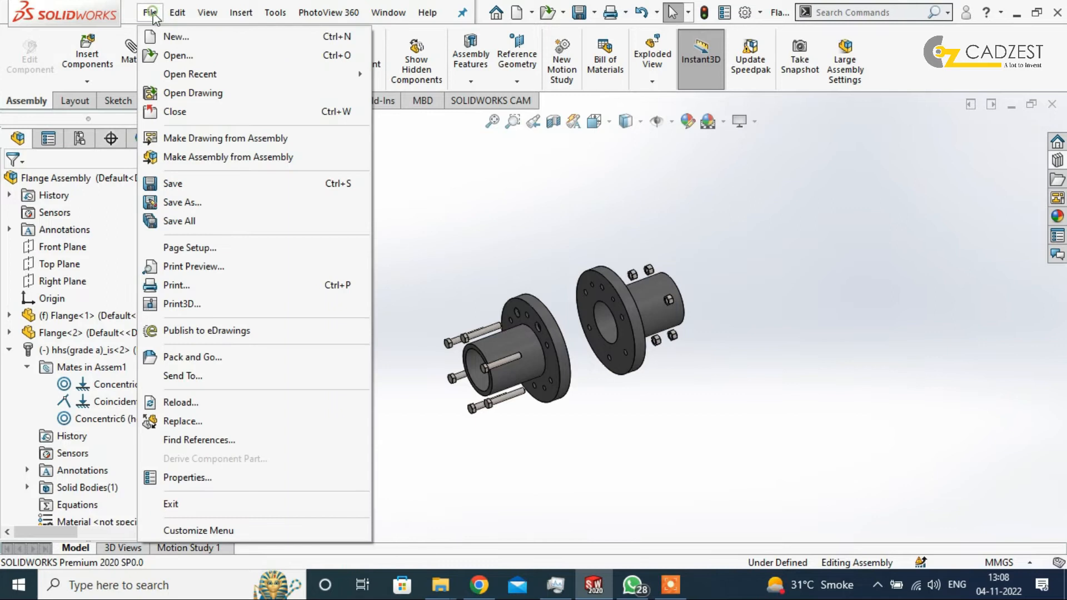
left_click(810, 235)
double_click(723, 206)
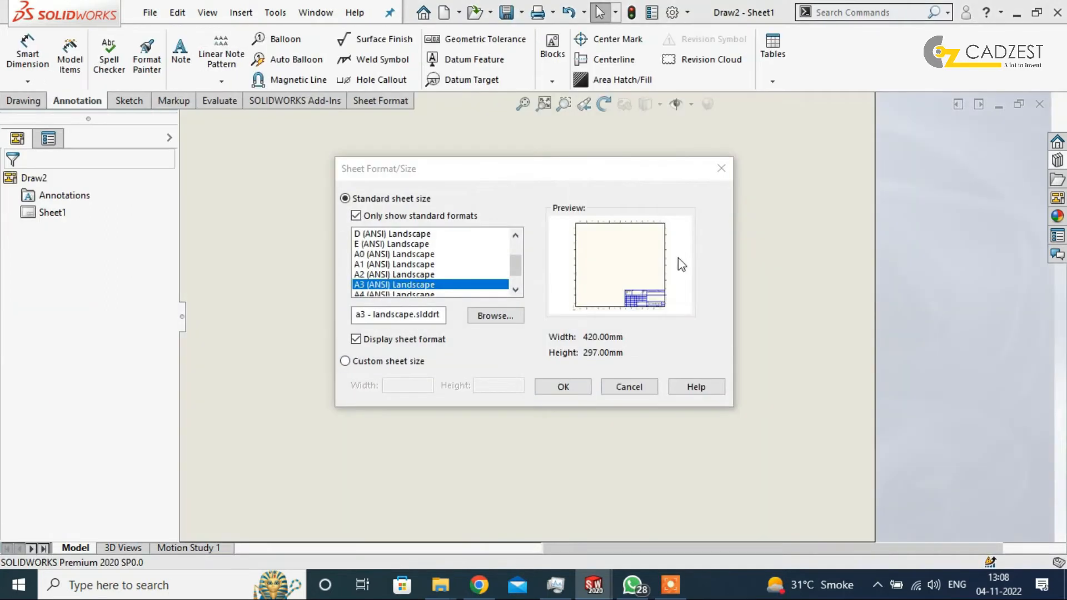
left_click(563, 387)
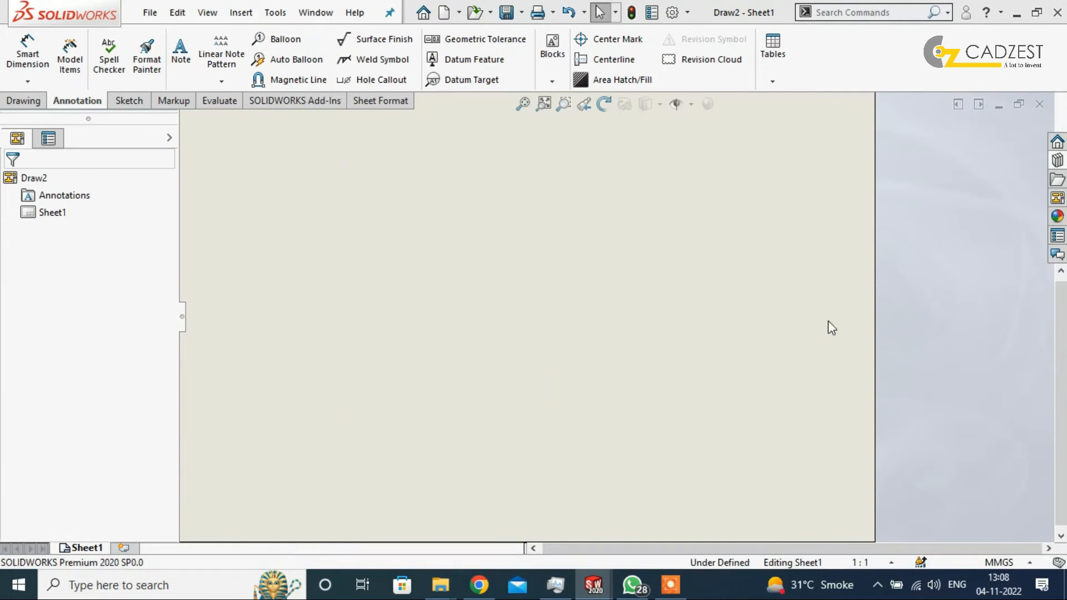
Load Flange Assembly from the Downloads folder as the source of the drawing's view palette
left_click(1057, 199)
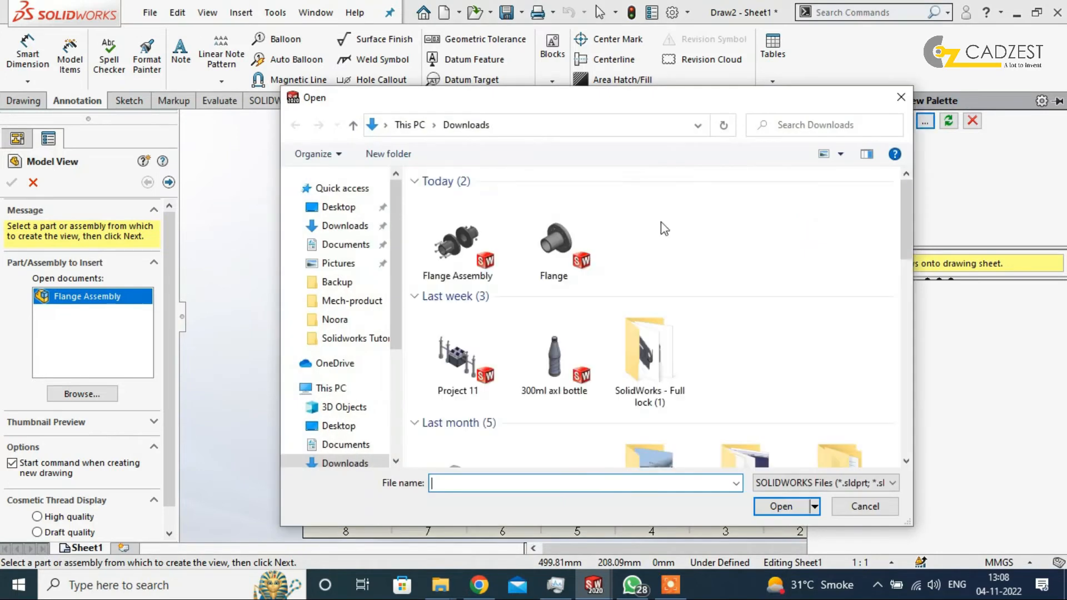
left_click(458, 244)
left_click(798, 510)
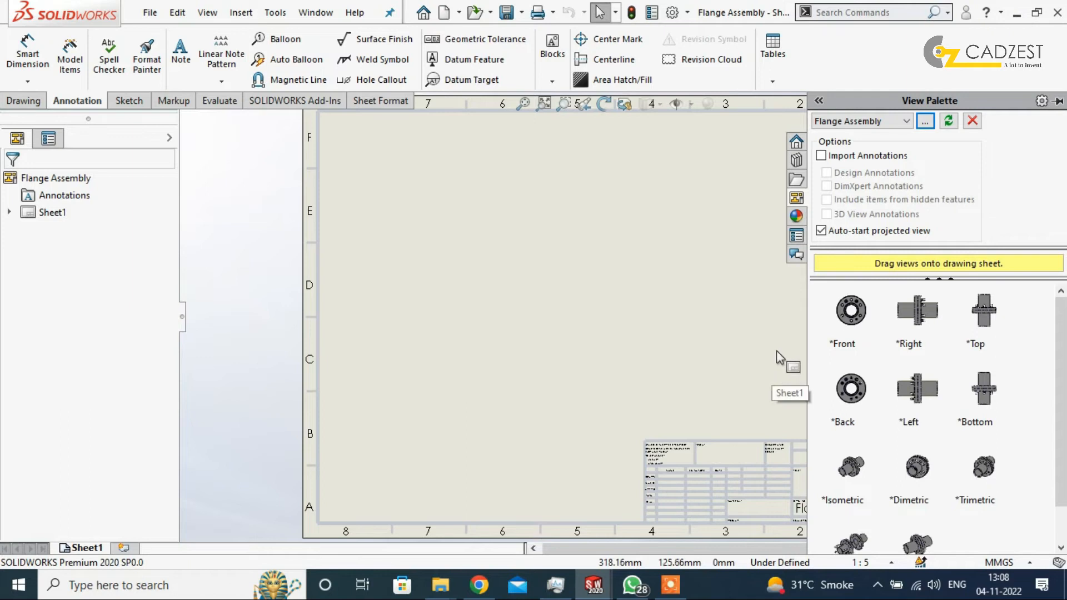
Switch back to the Flange Assembly window and start an Explode Line Sketch
mouse_move(594, 586)
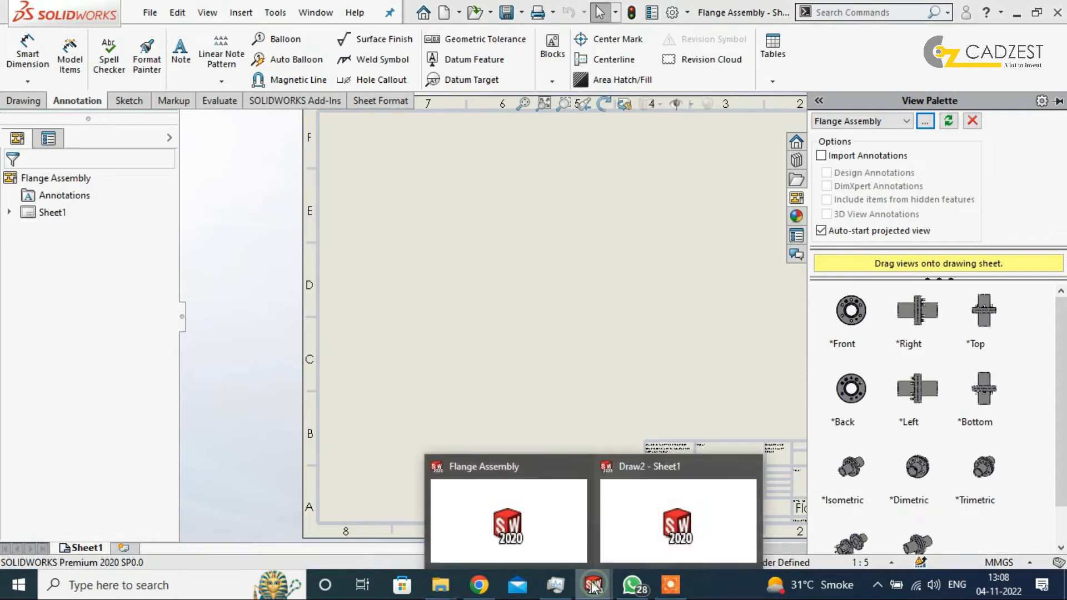
left_click(536, 533)
left_click(652, 81)
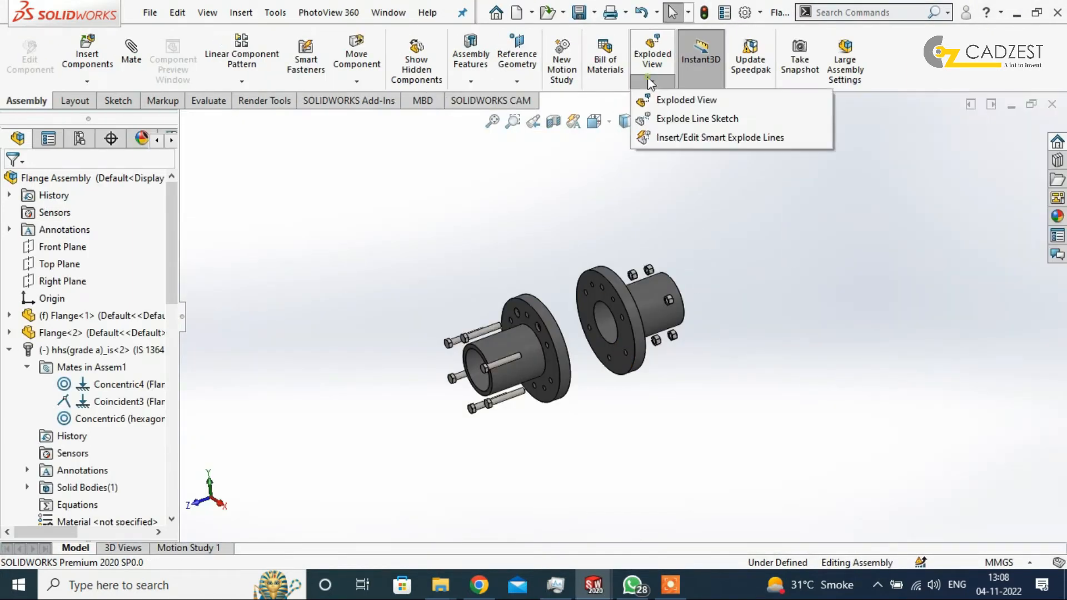
left_click(691, 119)
Add a route line from the end edge of an upper screw through the flanges to the hole edge of its matching nut, reversing its direction at the screw
scroll(621, 326, "down", 5)
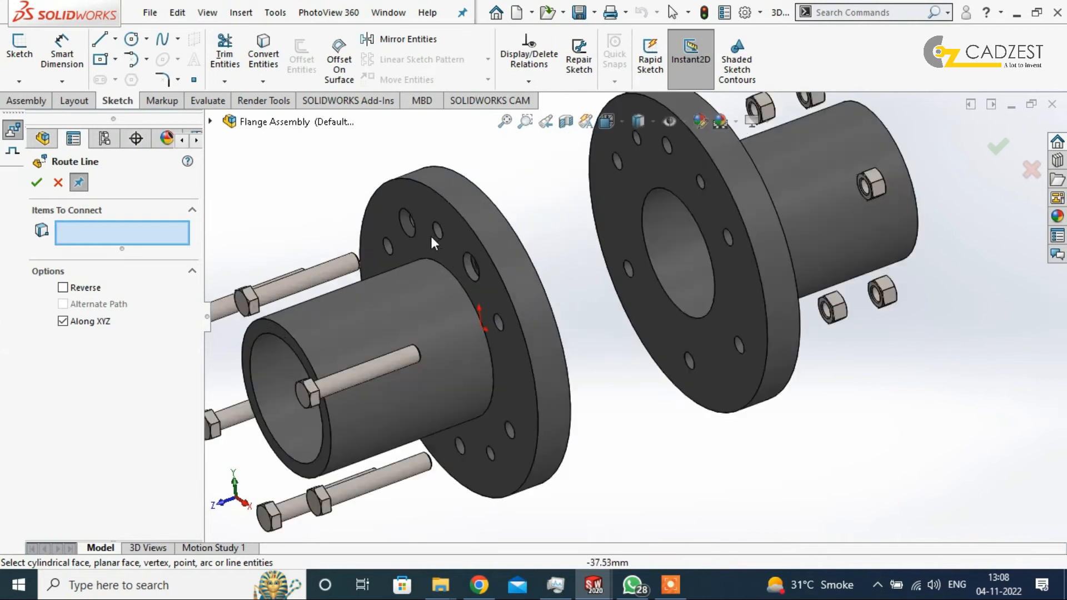
left_click(356, 258)
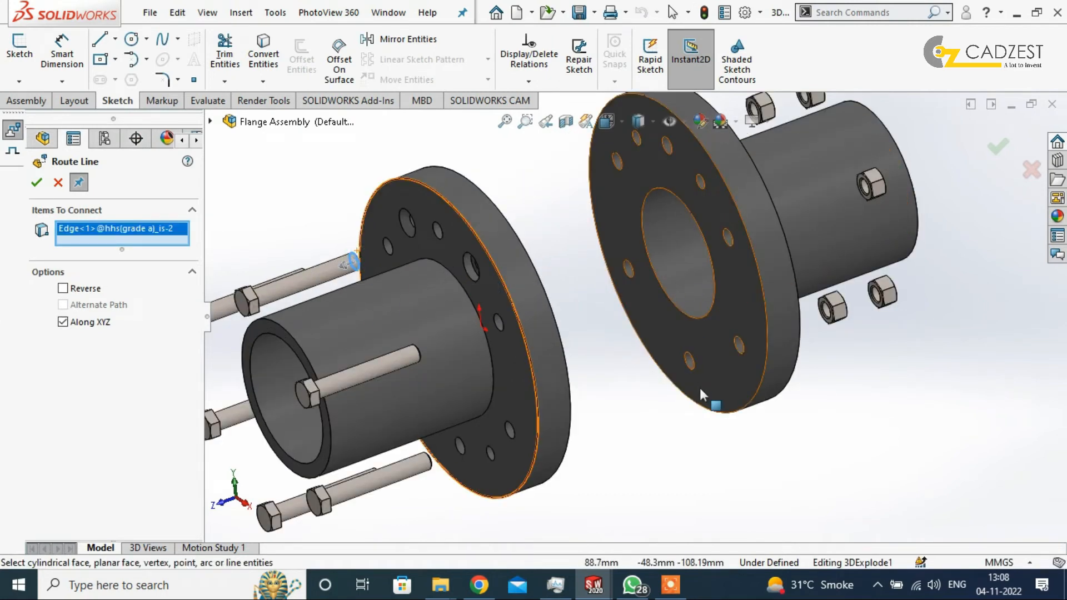
scroll(699, 222, "up", 4)
scroll(680, 258, "down", 5)
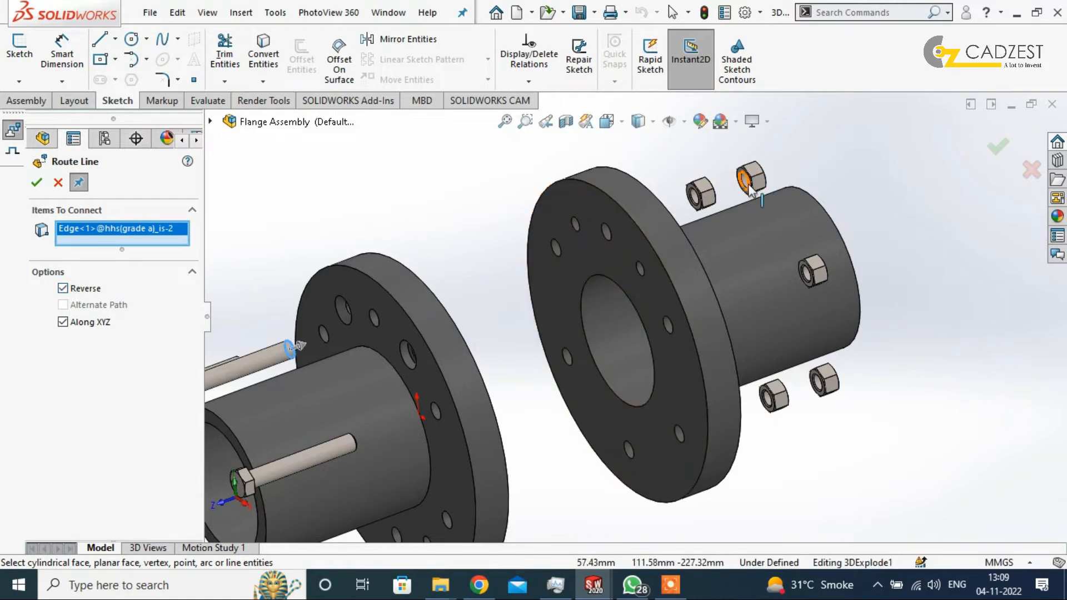
scroll(745, 189, "down", 4)
left_click(713, 208)
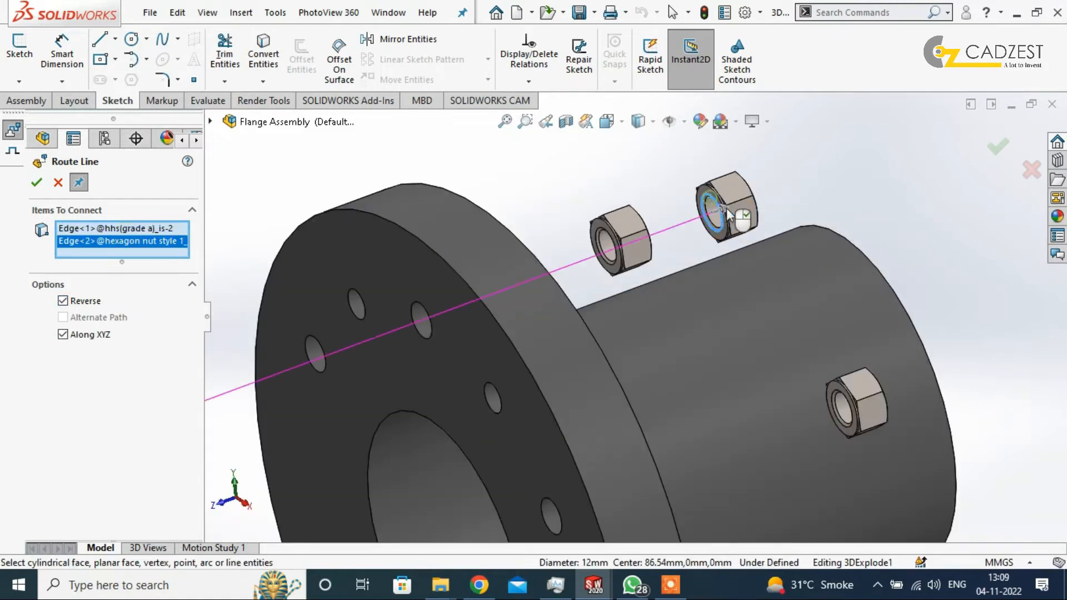
scroll(865, 225, "up", 5)
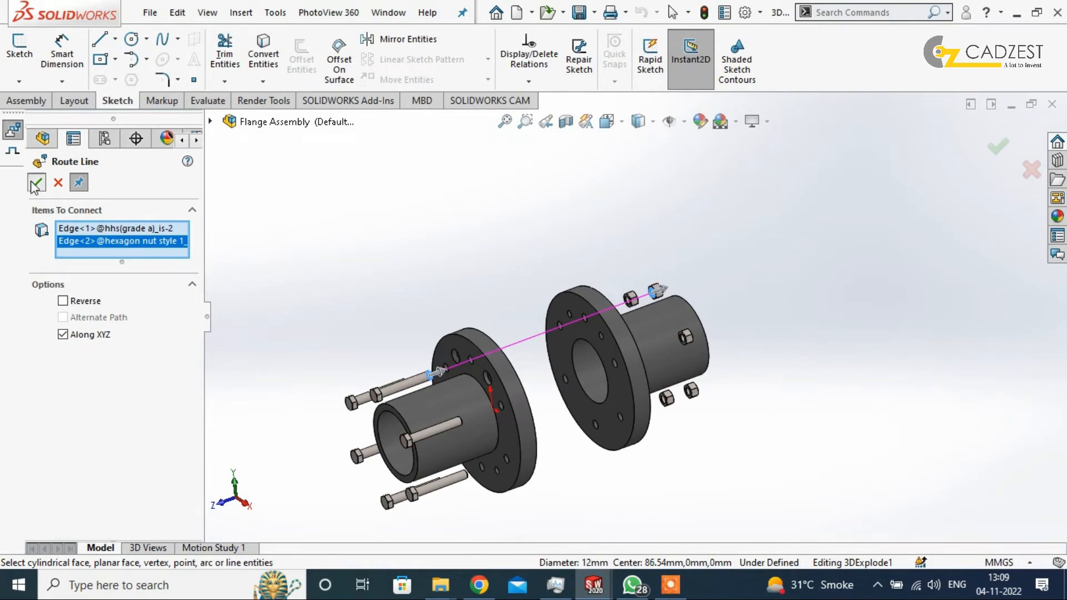
left_click(35, 183)
scroll(462, 421, "down", 5)
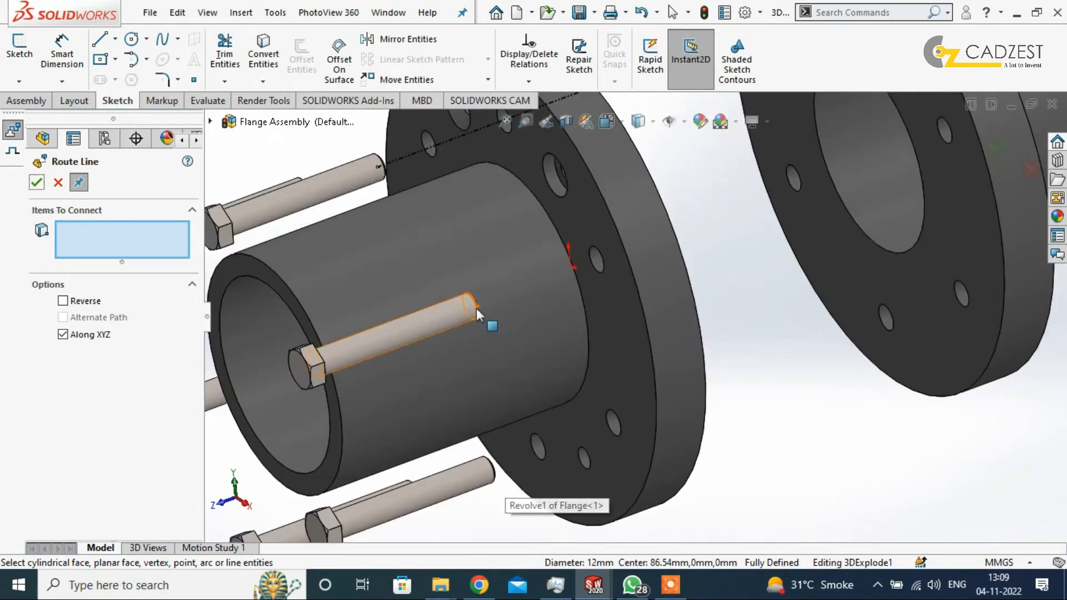
left_click(467, 324)
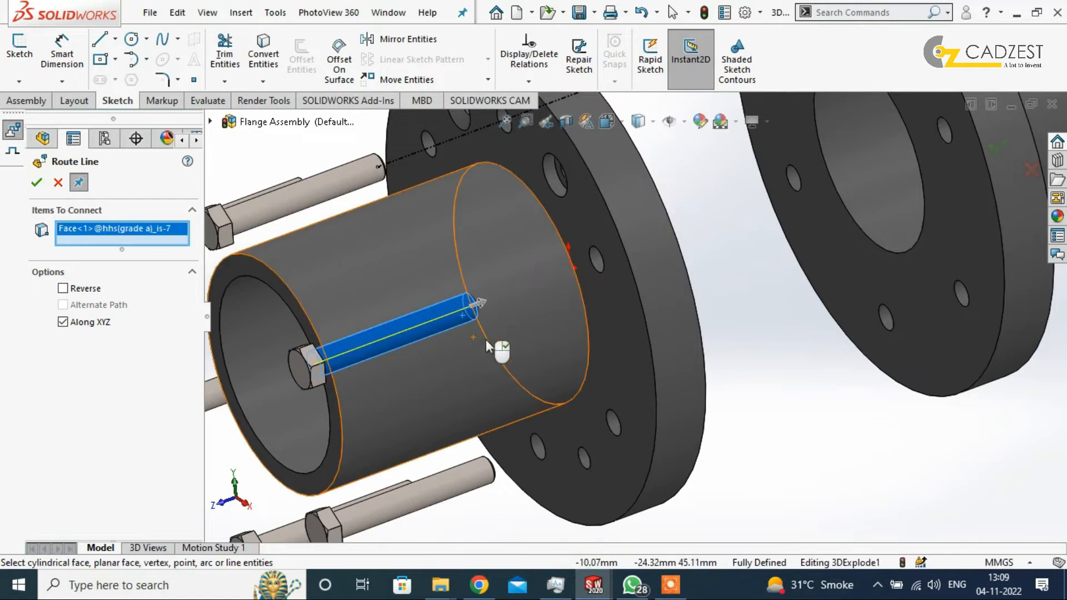
scroll(555, 350, "up", 5)
right_click(178, 244)
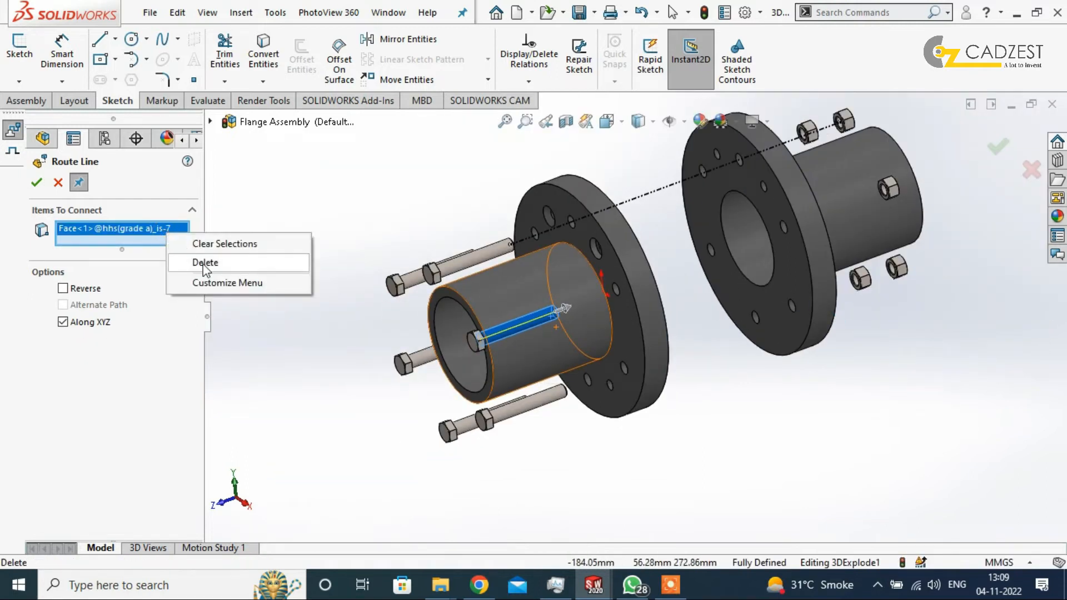
left_click(226, 308)
Add a route line from the end edge of the screw on the near side to its matching nut's hole edge, reversed at the screw
scroll(447, 273, "down", 5)
scroll(448, 273, "down", 2)
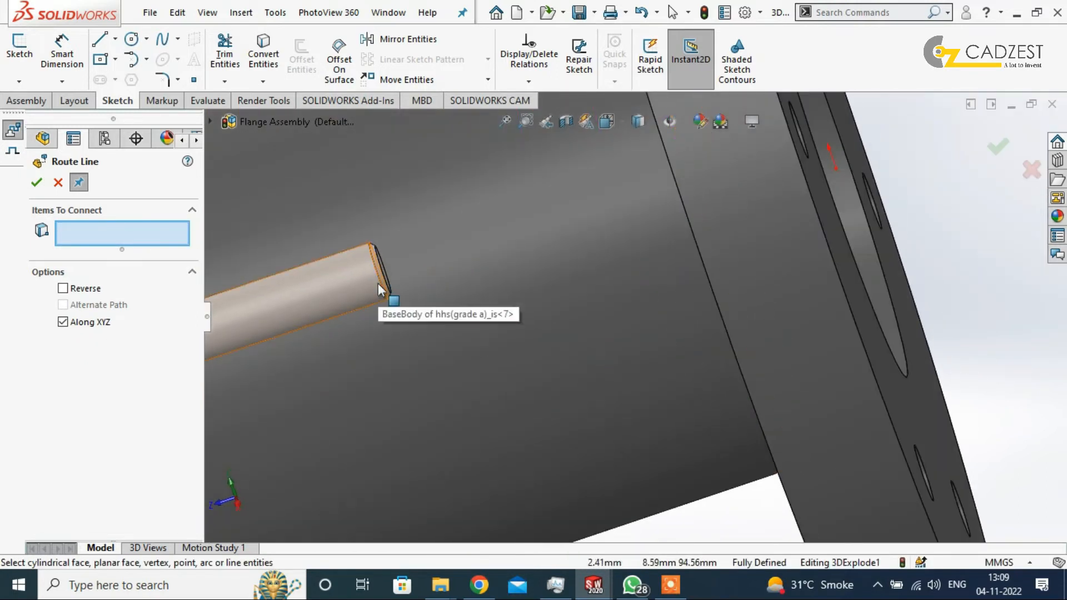
left_click(382, 294)
scroll(503, 328, "up", 5)
left_click(60, 291)
scroll(778, 314, "up", 3)
middle_click_drag(875, 316, 930, 293)
scroll(911, 223, "down", 5)
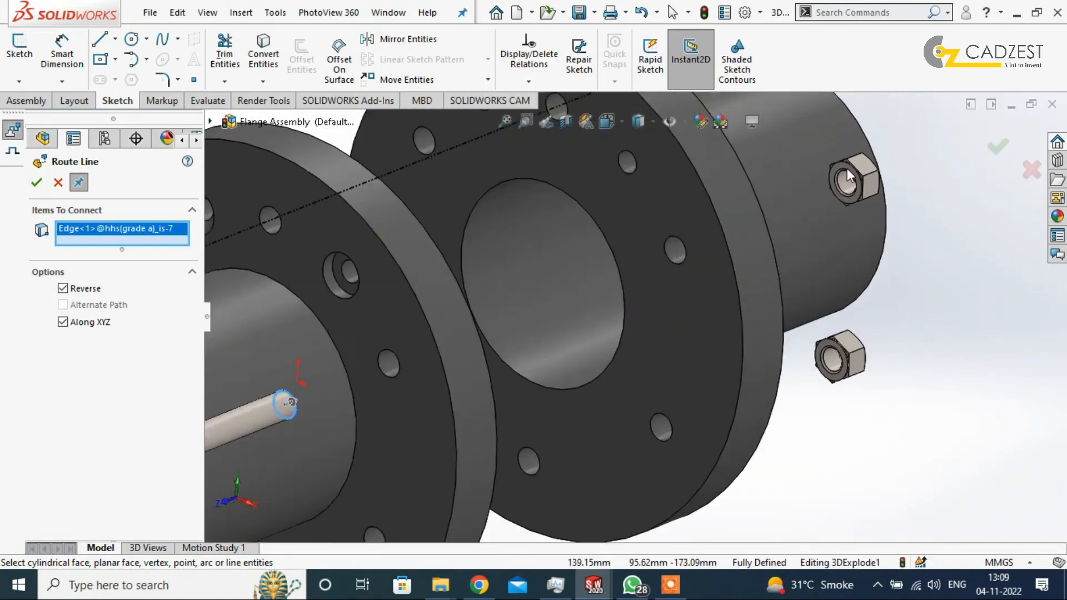
scroll(848, 177, "down", 3)
left_click(786, 263)
scroll(867, 309, "up", 5)
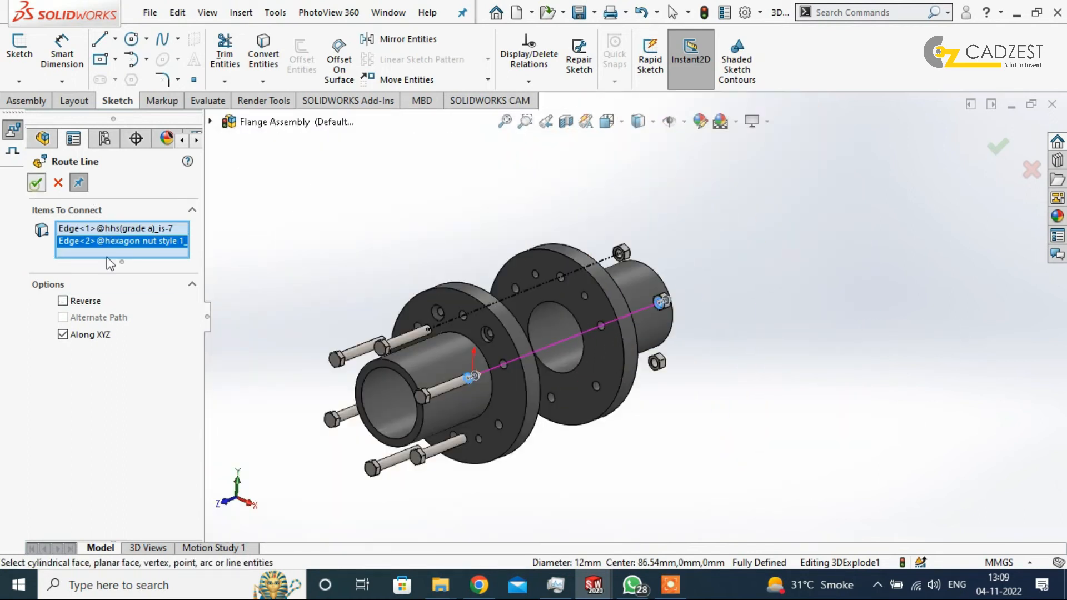
Add a route line from the upper screw of the lower pair to the hole edge of its matching nut, reversed only at the screw
scroll(555, 453, "down", 4)
middle_click_drag(555, 453, 331, 389)
scroll(326, 385, "down", 5)
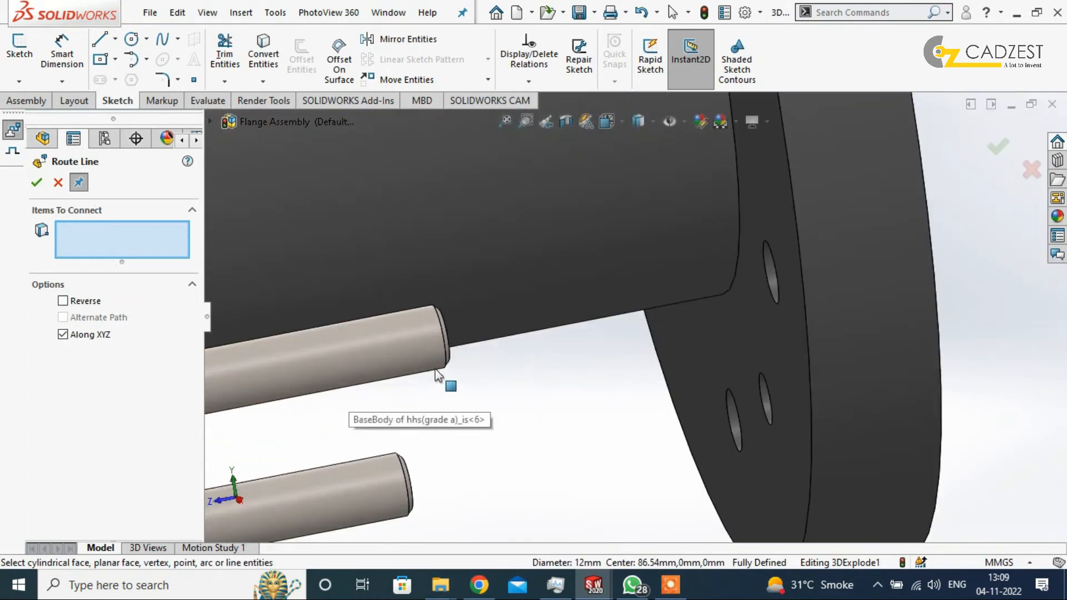
left_click(447, 371)
scroll(489, 439, "up", 5)
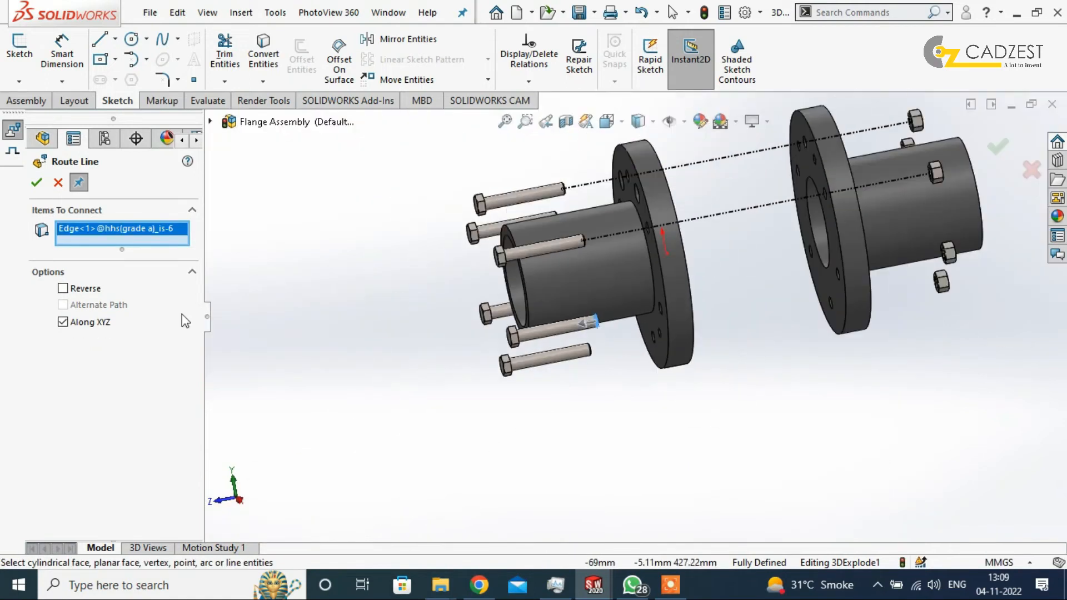
scroll(682, 330, "down", 3)
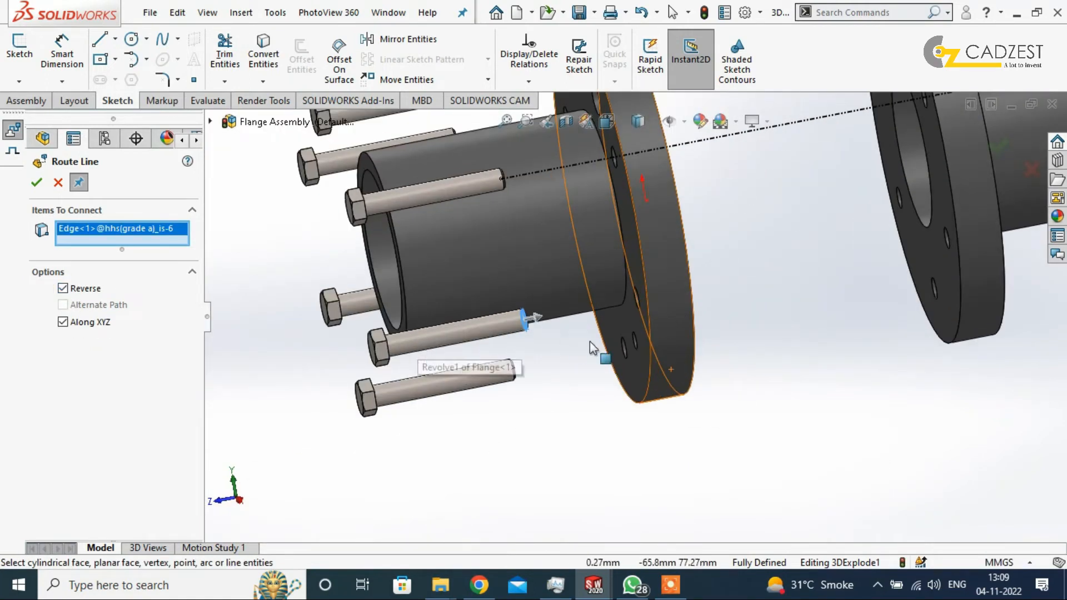
scroll(617, 343, "up", 3)
scroll(896, 293, "down", 4)
scroll(629, 306, "down", 4)
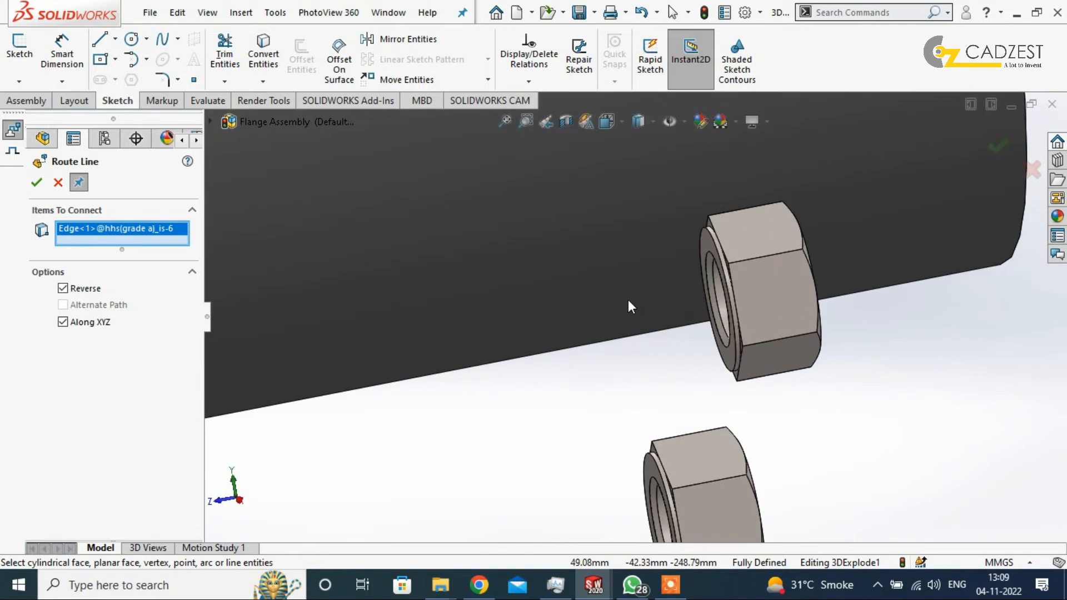
left_click(721, 337)
scroll(823, 374, "up", 6)
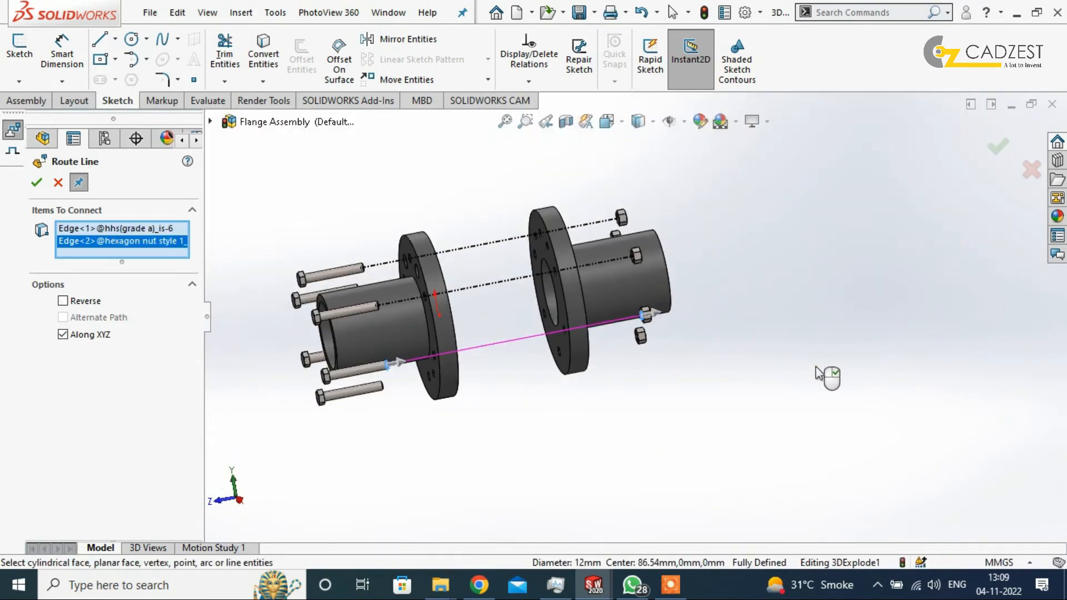
key("f")
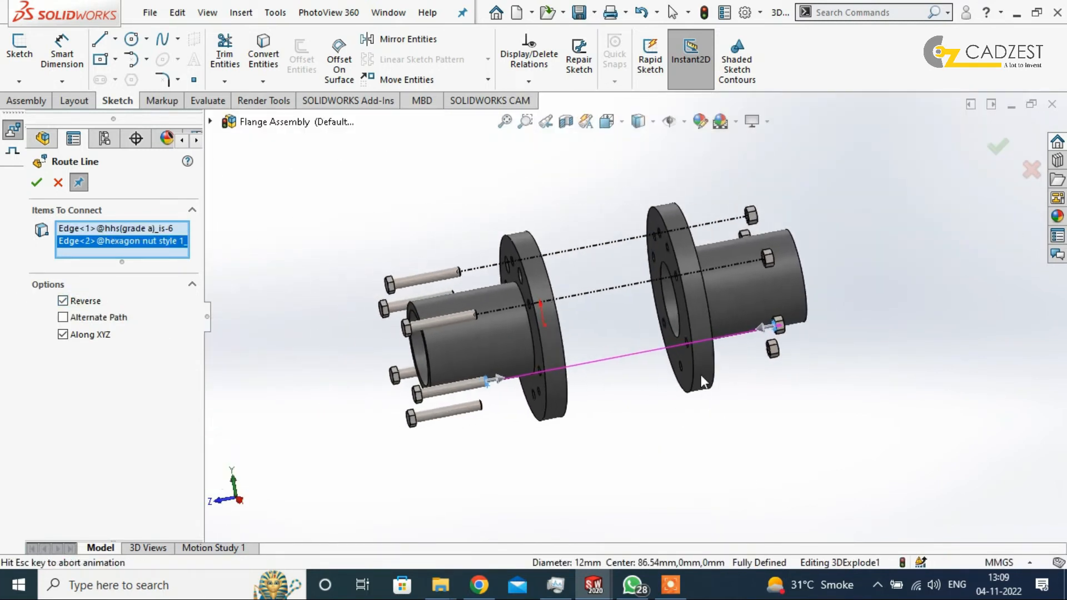
left_click(62, 300)
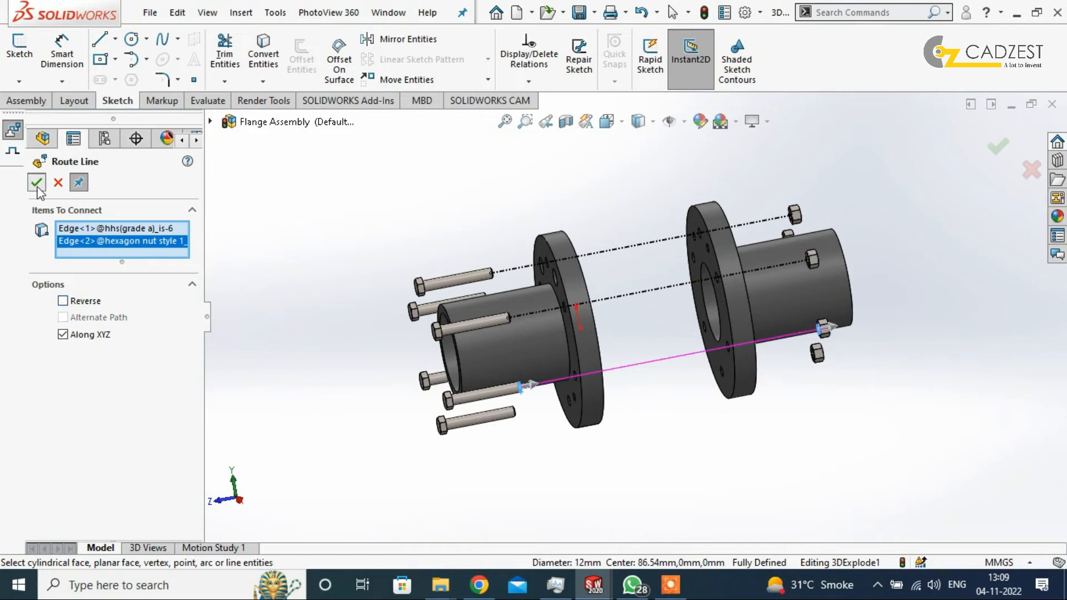
left_click(37, 187)
Connect the next unconnected lower screw's end edge to its matching nut's hole edge with a route line, reversing the direction at the screw
middle_click_drag(731, 433, 717, 364)
scroll(545, 392, "down", 6)
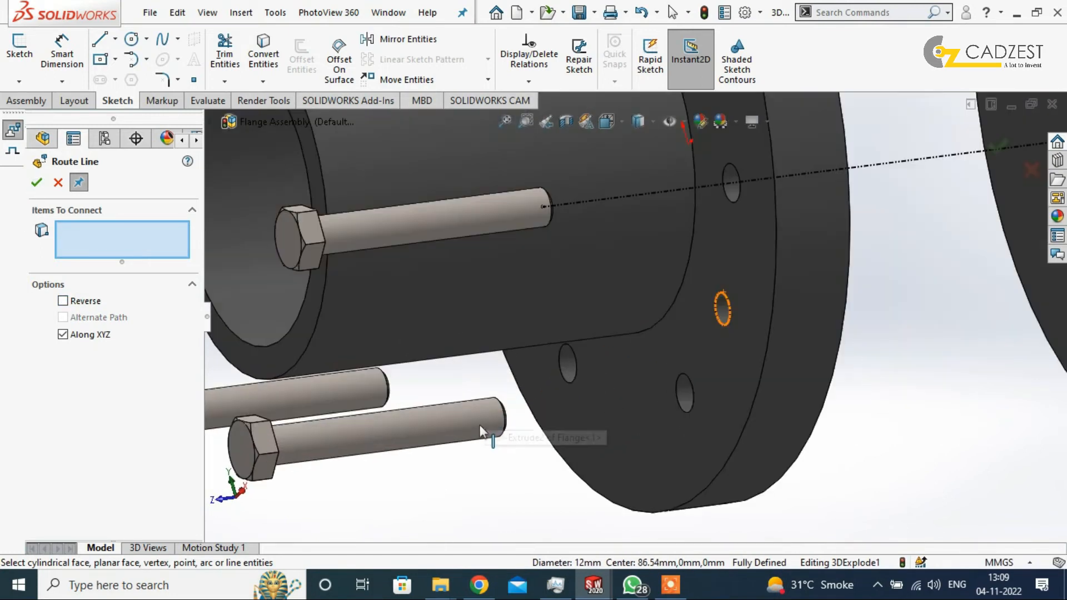
left_click(491, 436)
scroll(628, 319, "up", 5)
left_click(63, 289)
scroll(878, 306, "up", 4)
scroll(617, 337, "down", 8)
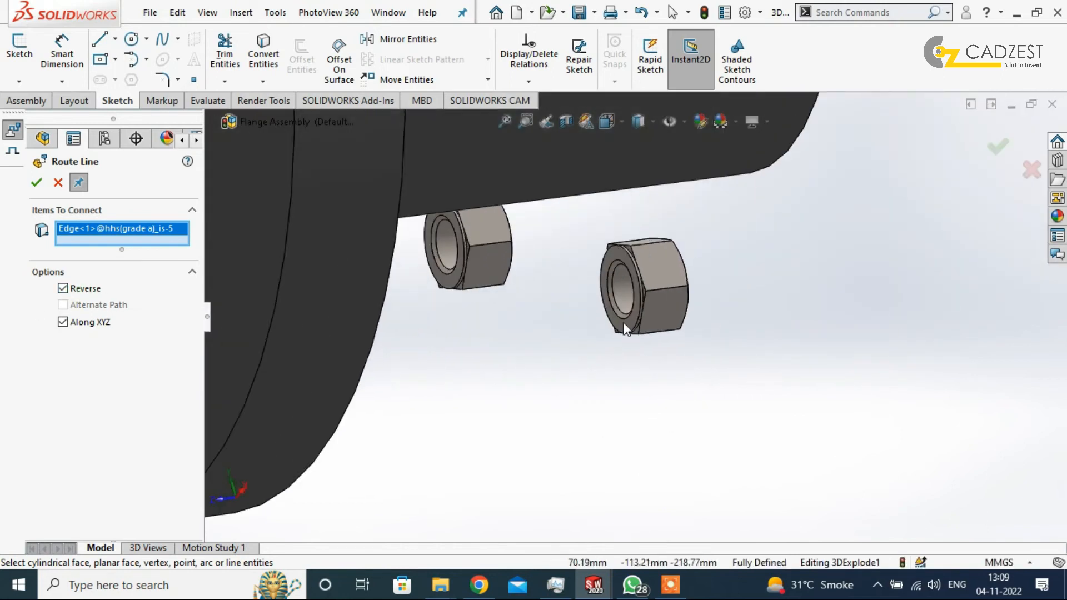
left_click(621, 332)
scroll(612, 411, "up", 3)
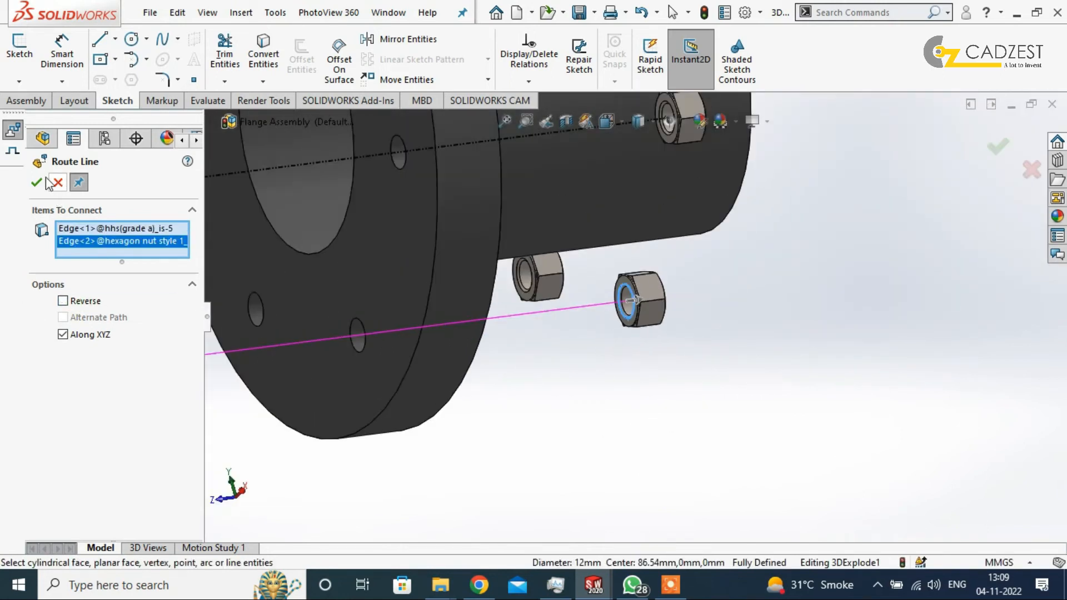
scroll(517, 433, "up", 4)
Add a route line joining the end edge of the next screw around the bolt circle to its aligned nut, reversed at the screw
middle_click_drag(528, 445, 483, 278)
scroll(488, 425, "down", 5)
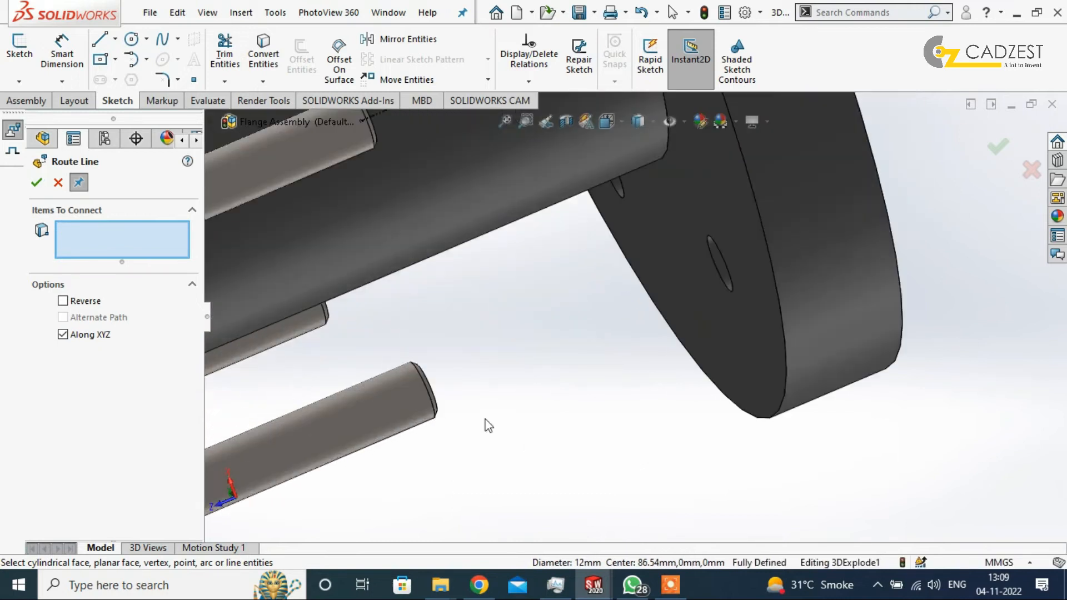
left_click(436, 414)
scroll(543, 452, "up", 3)
left_click(62, 288)
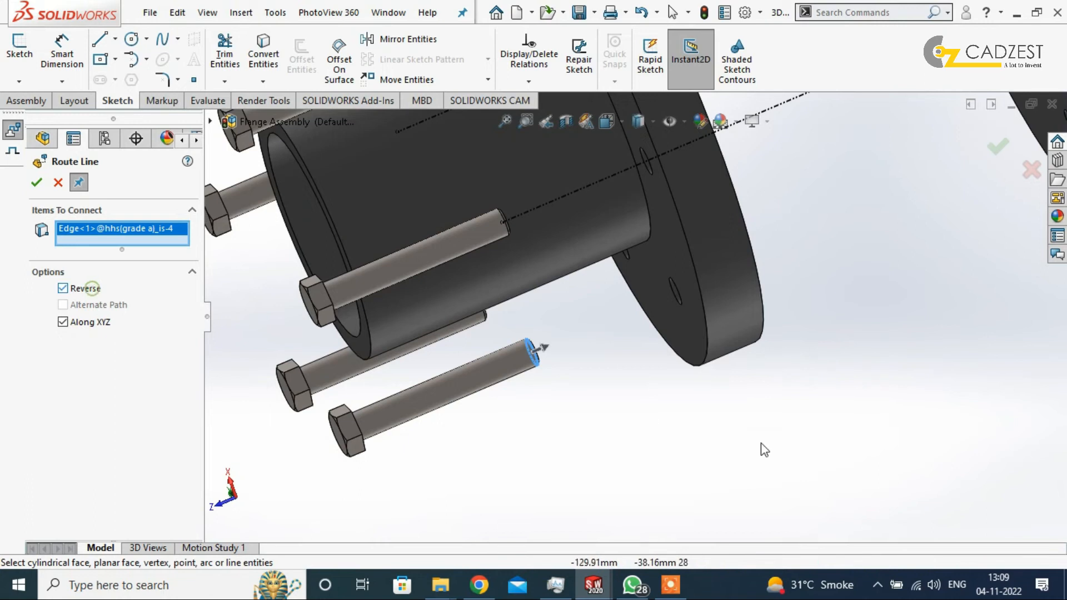
scroll(762, 448, "up", 3)
scroll(859, 214, "down", 5)
scroll(635, 294, "down", 3)
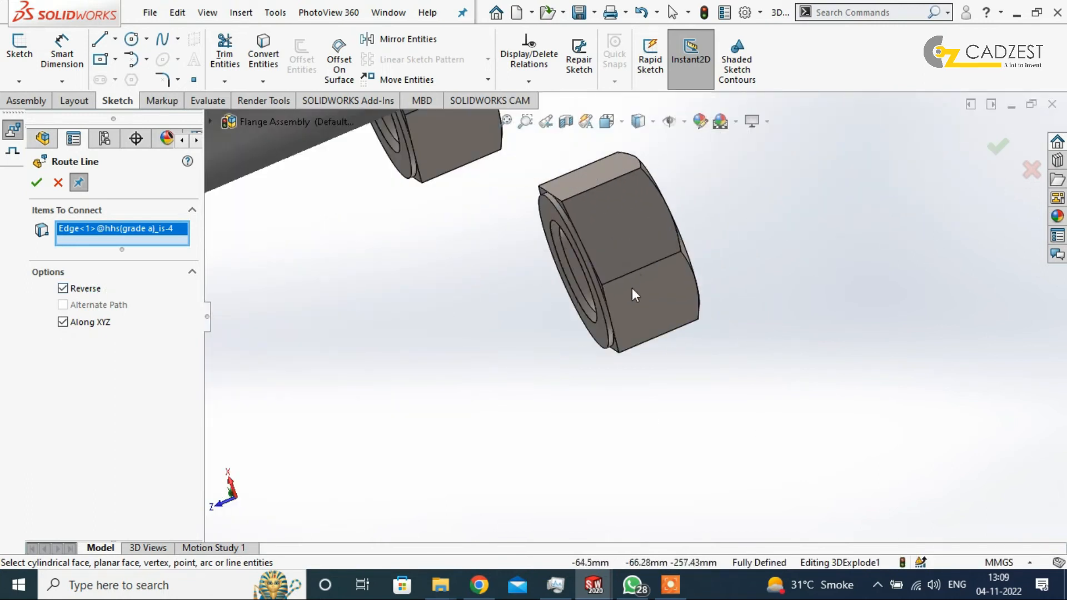
left_click(594, 329)
scroll(705, 353, "up", 3)
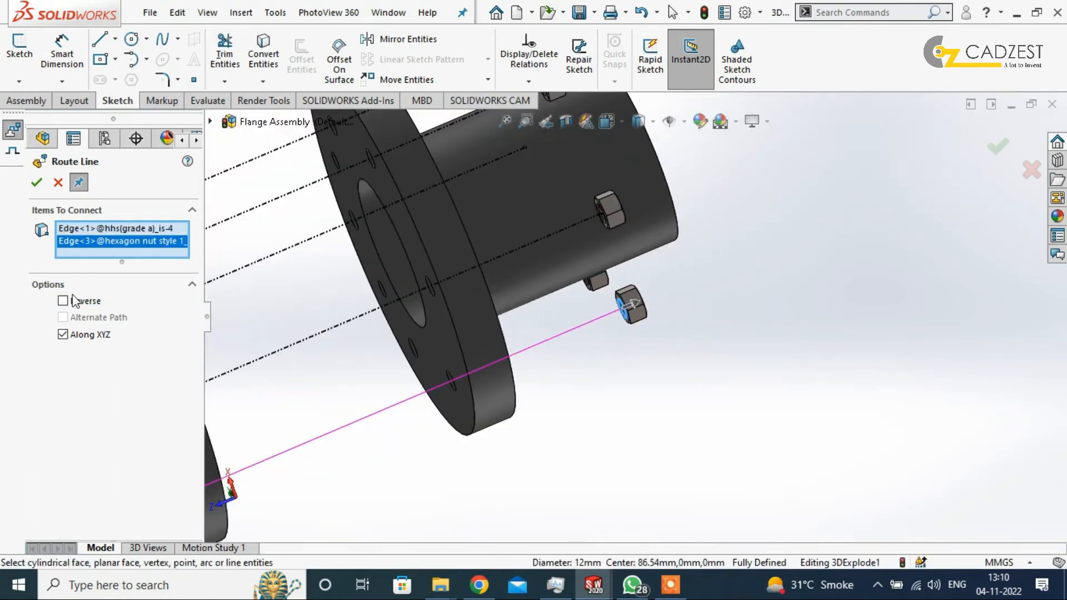
left_click(36, 184)
scroll(713, 329, "up", 3)
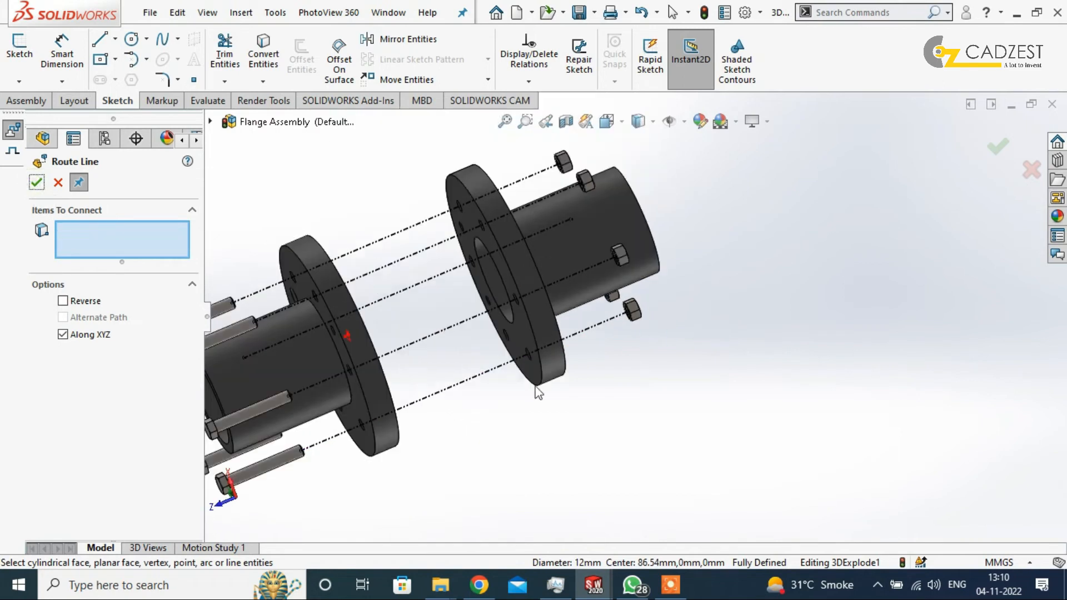
Add a route line from the end edge of the last unconnected screw to the face edge of its matching nut, reversed at the screw
scroll(431, 426, "down", 3)
scroll(459, 432, "up", 2)
middle_click_drag(454, 397, 430, 328)
scroll(478, 431, "down", 6)
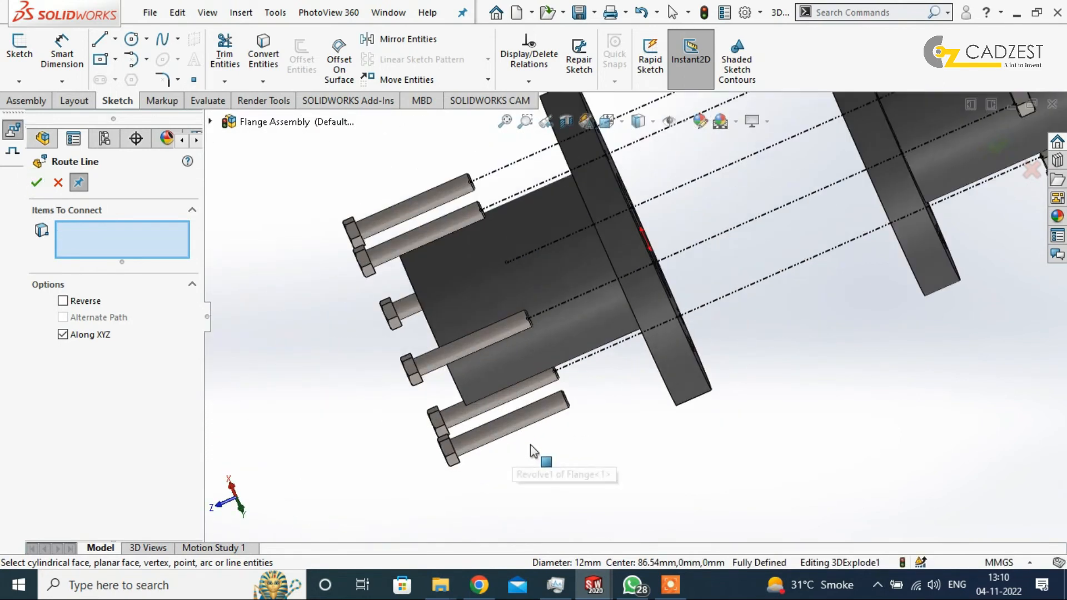
left_click(552, 381)
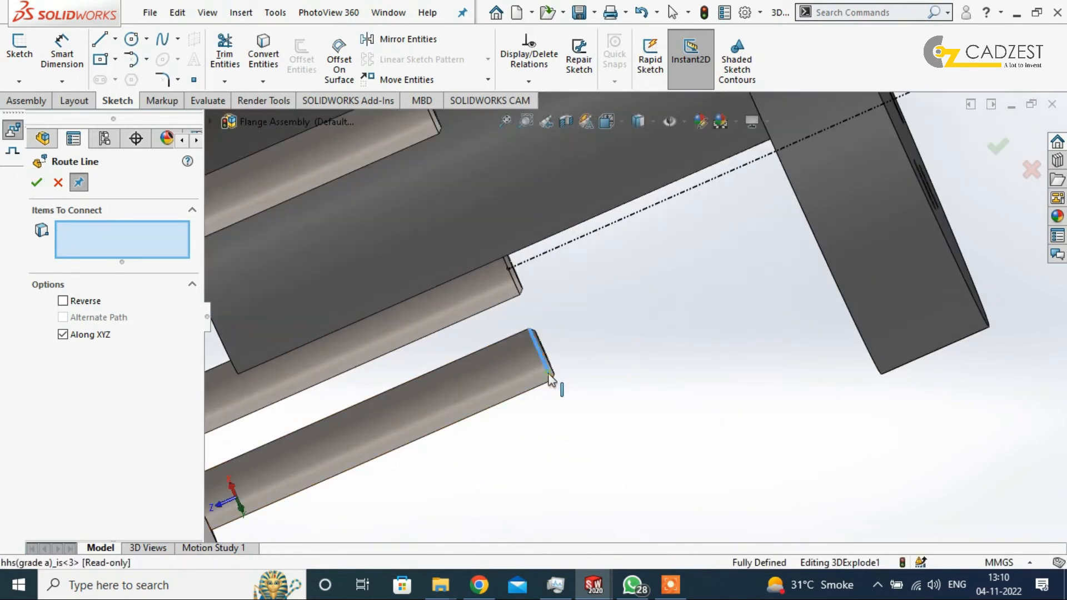
scroll(638, 410, "up", 4)
scroll(707, 381, "up", 3)
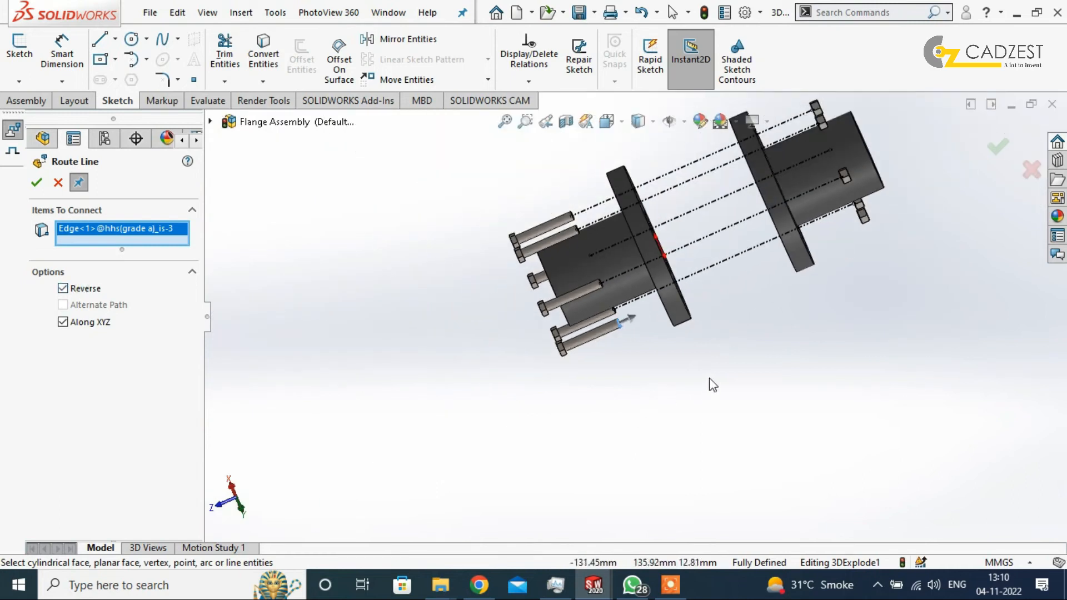
middle_click_drag(708, 381, 754, 258)
scroll(762, 316, "down", 6)
scroll(709, 424, "up", 5)
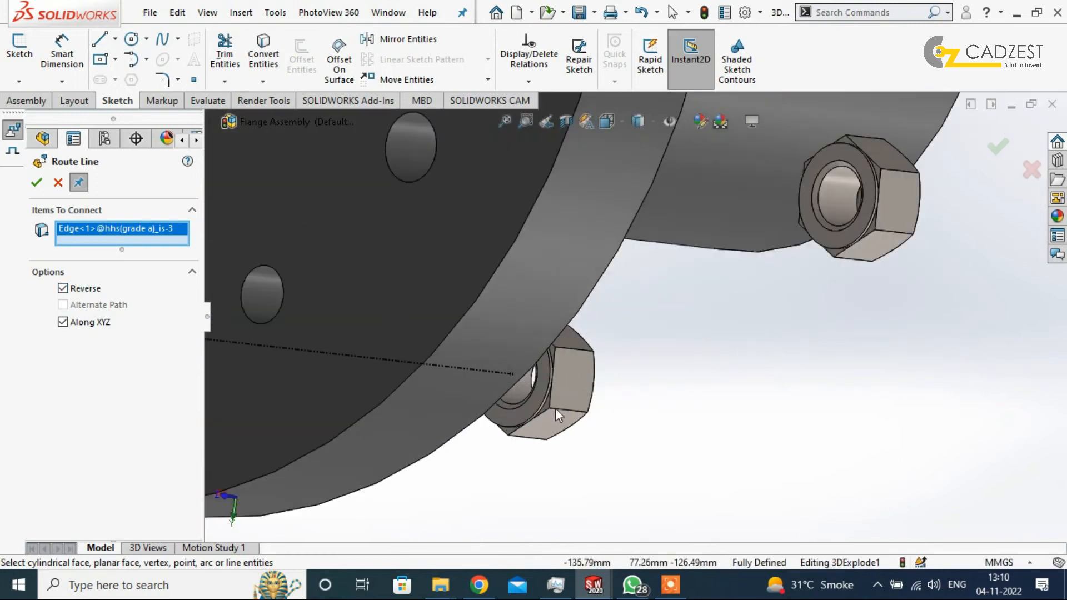
middle_click_drag(708, 387, 715, 267)
scroll(649, 265, "down", 5)
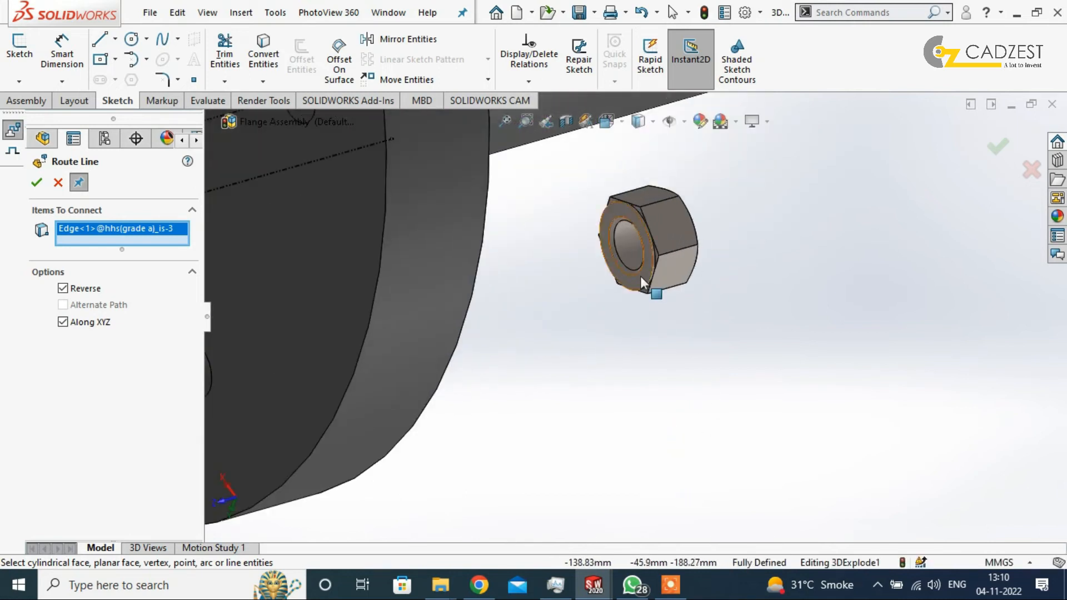
left_click(640, 278)
scroll(678, 322, "up", 5)
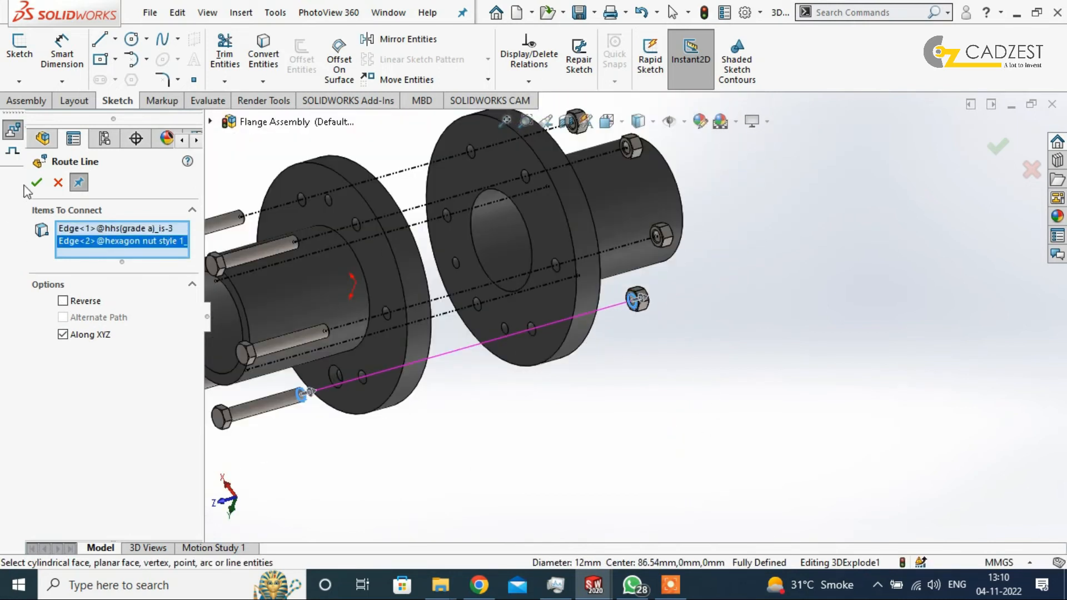
left_click(39, 186)
Close the route line command, rebuild and save the assembly, and exit the explode line sketch
middle_click_drag(821, 424, 779, 404)
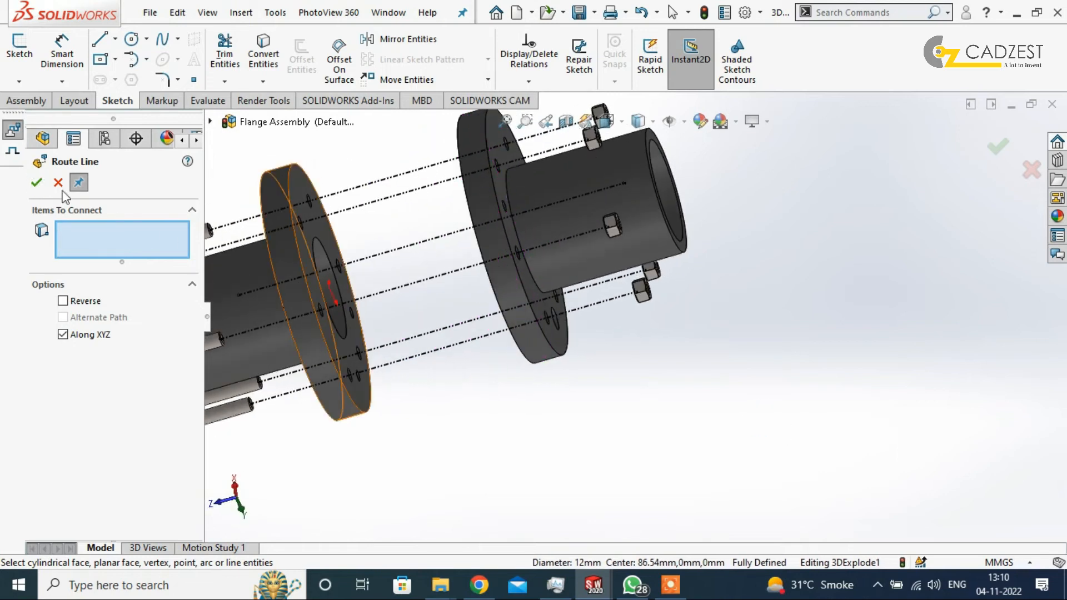
left_click(37, 189)
scroll(661, 337, "up", 4)
middle_click_drag(663, 337, 705, 329)
key("ctrl+s")
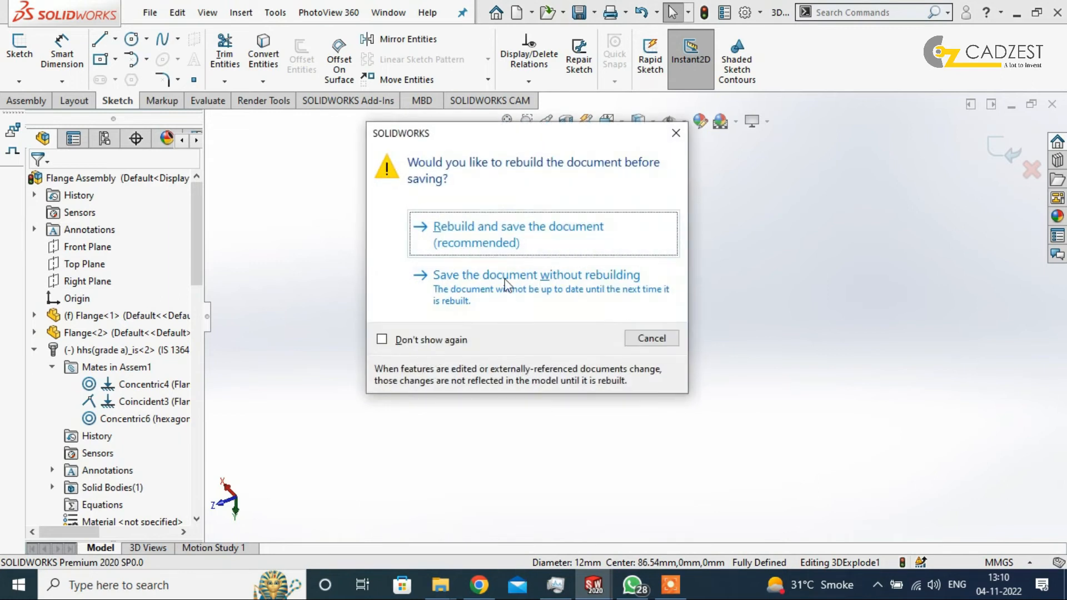
left_click(508, 230)
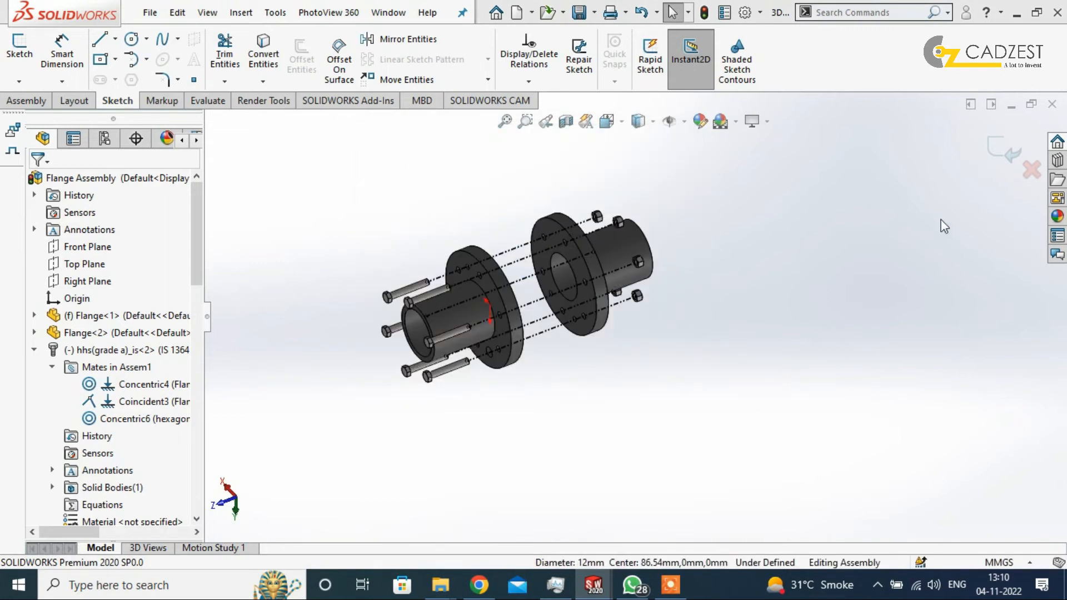
left_click(1000, 155)
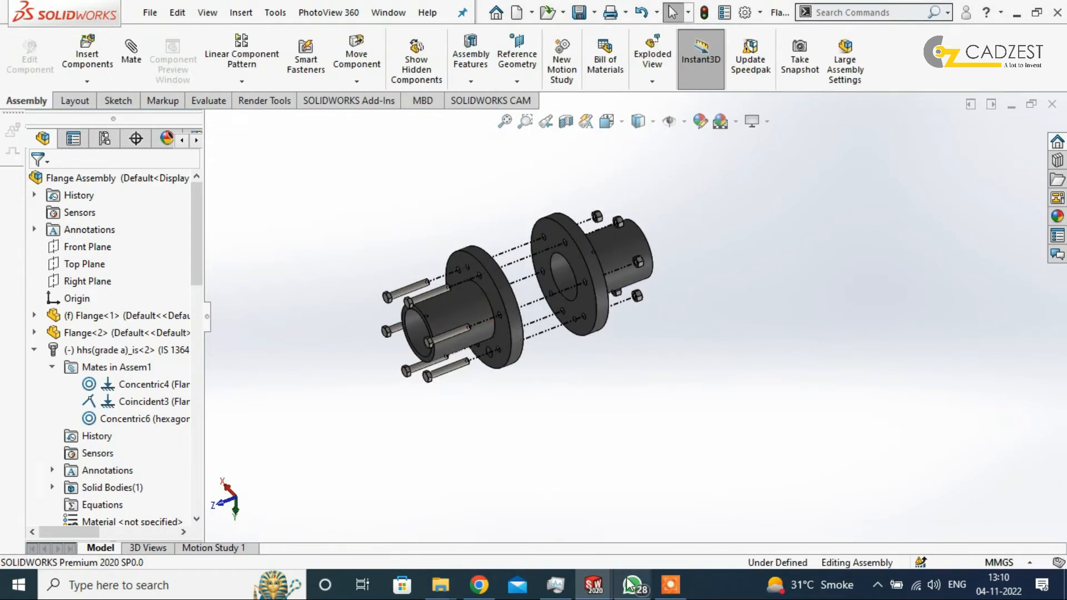
In the Flange Assembly drawing, place the Isometric Exploded view near the middle of the sheet and set the sheet scale to 1:4
mouse_move(594, 584)
left_click(655, 483)
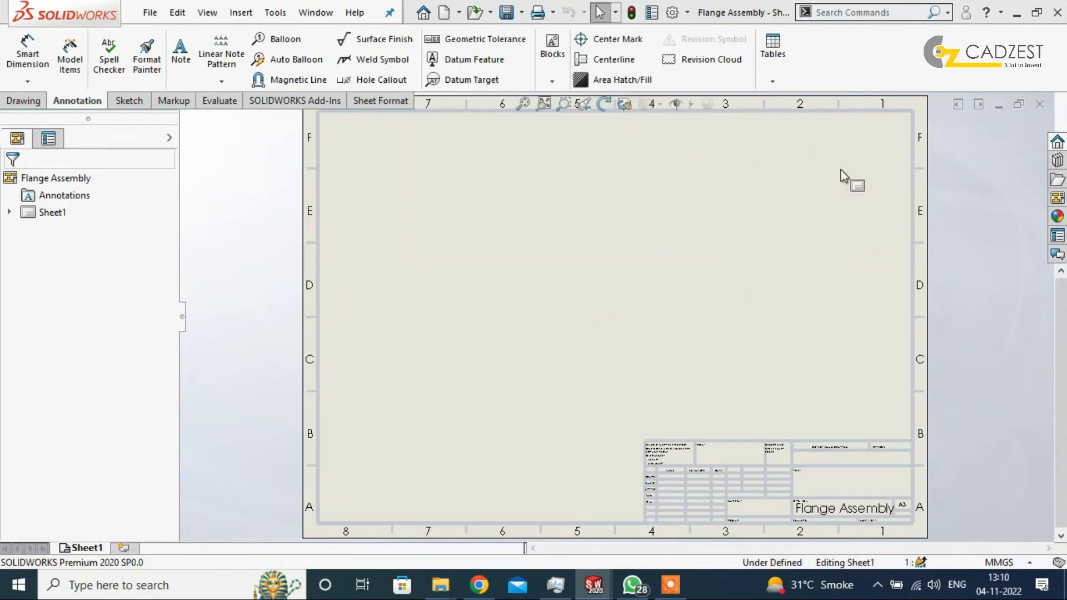
left_click(1058, 198)
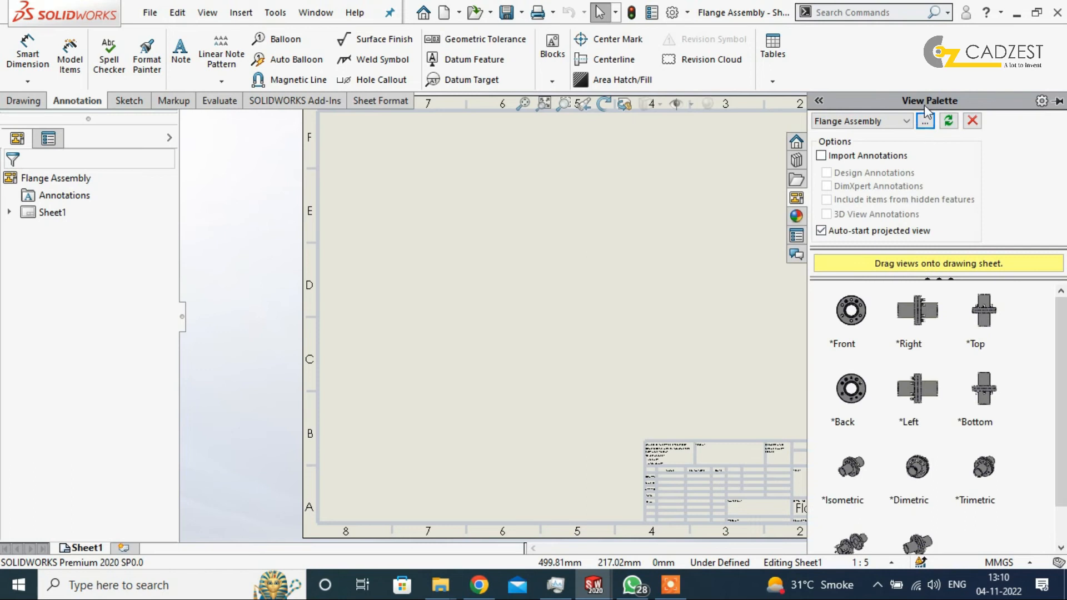
scroll(920, 425, "down", 1)
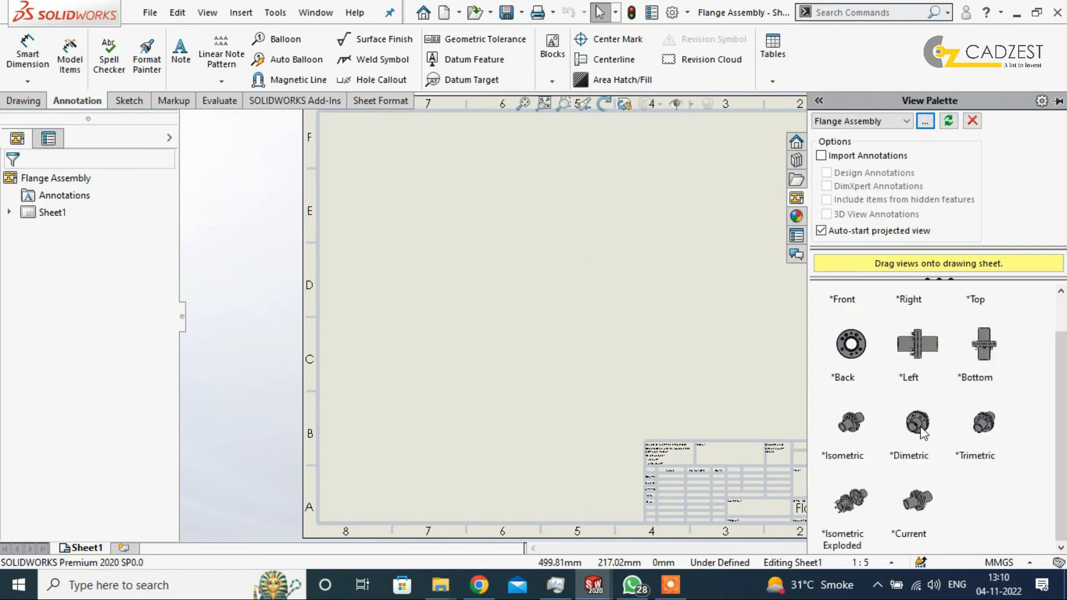
left_click_drag(851, 511, 597, 299)
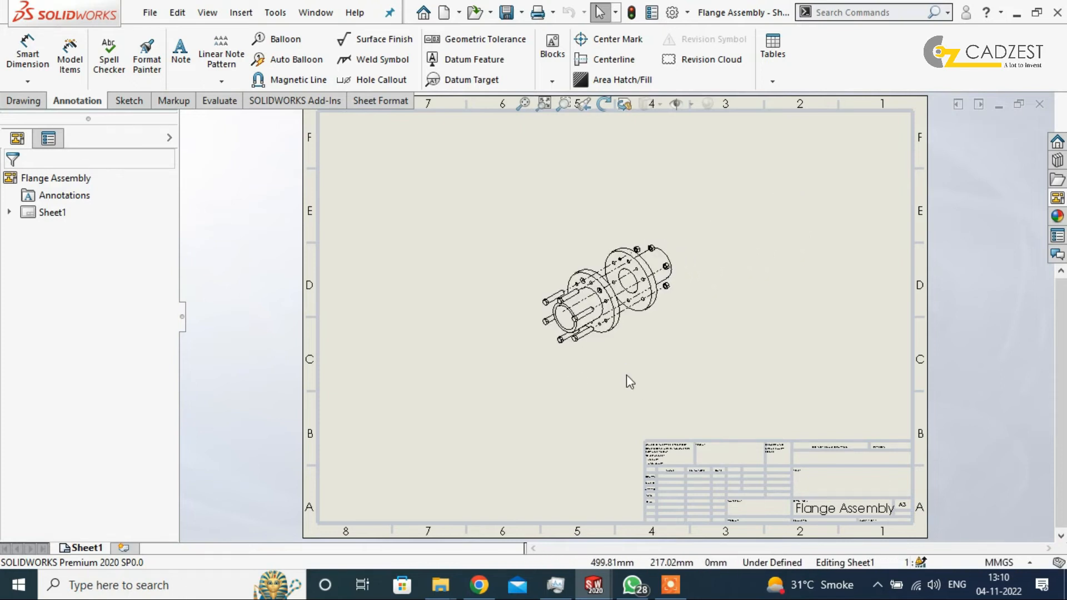
left_click(16, 181)
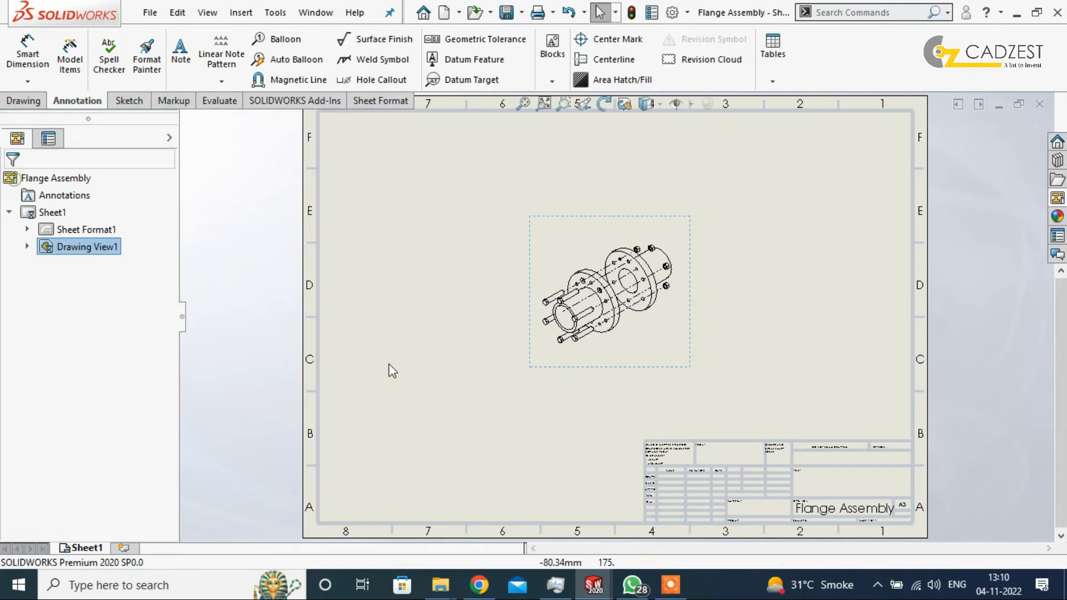
left_click(872, 563)
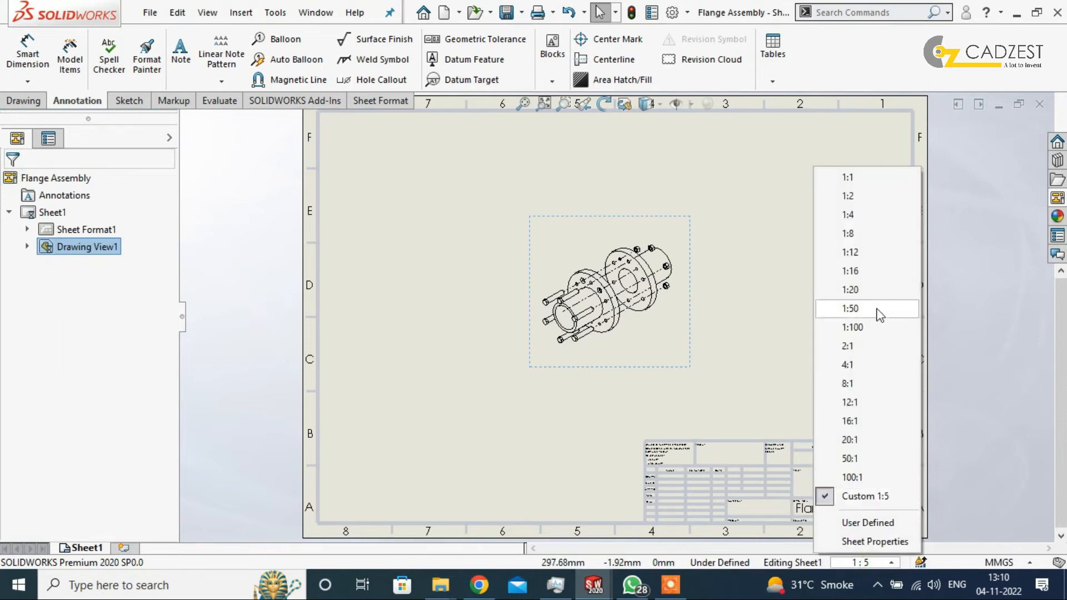
left_click(850, 216)
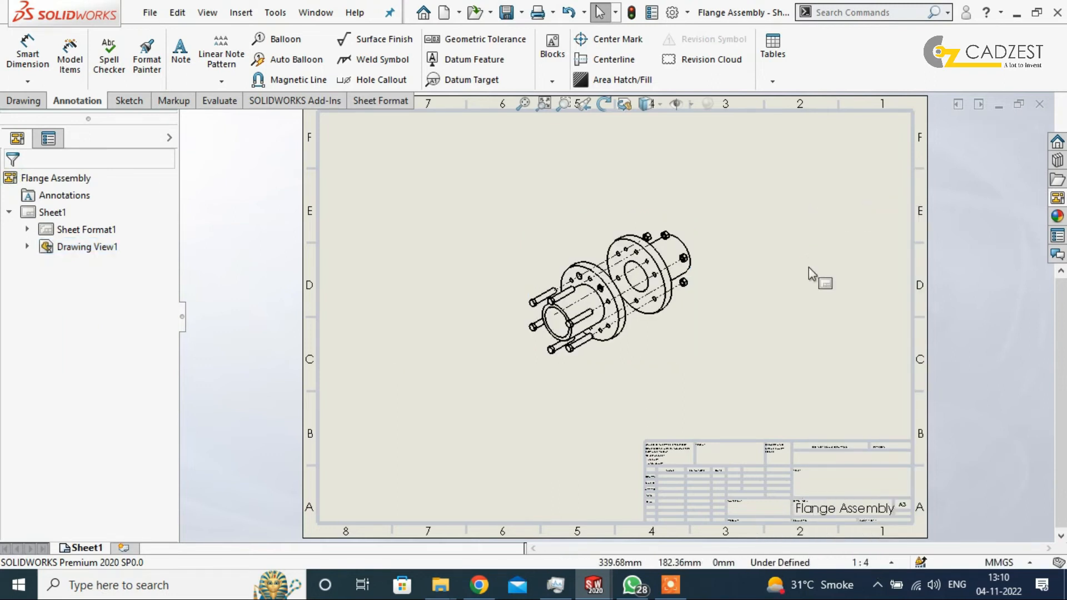
Set the drawing sheet's scale to 1:3 and shift the exploded view slightly to the left on the sheet
right_click(53, 217)
left_click(111, 374)
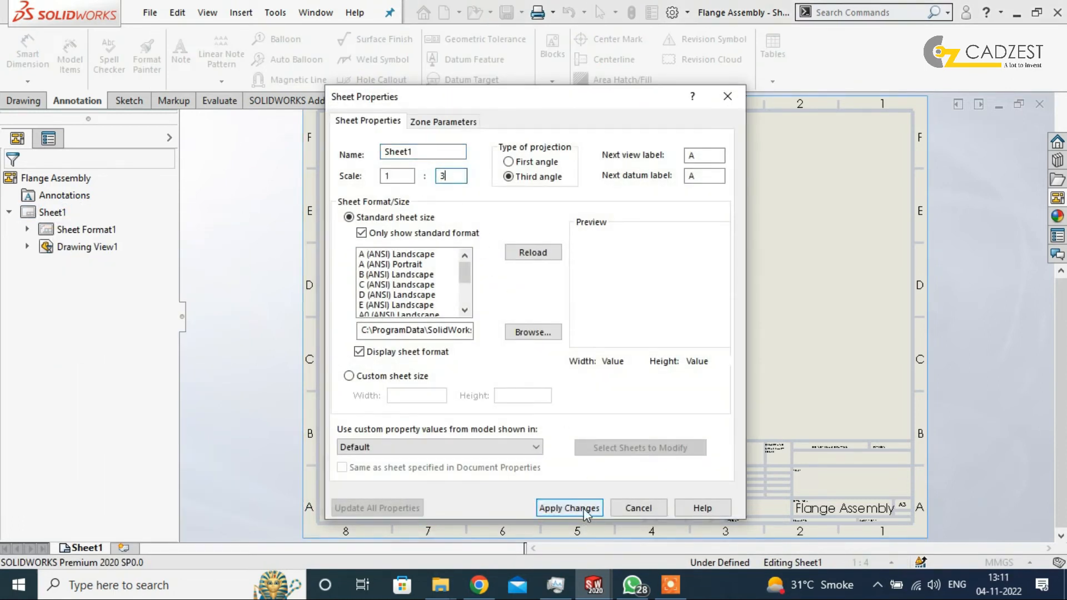
left_click(568, 508)
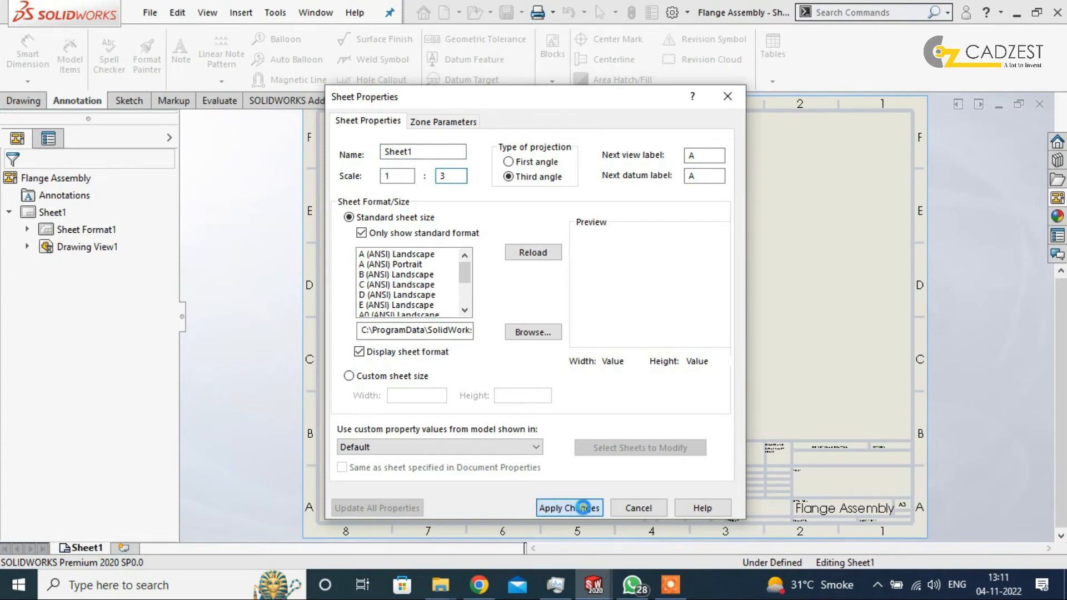
mouse_move(754, 340)
left_mouse_down()
mouse_move(686, 345)
mouse_move(745, 348)
mouse_move(738, 342)
left_mouse_up()
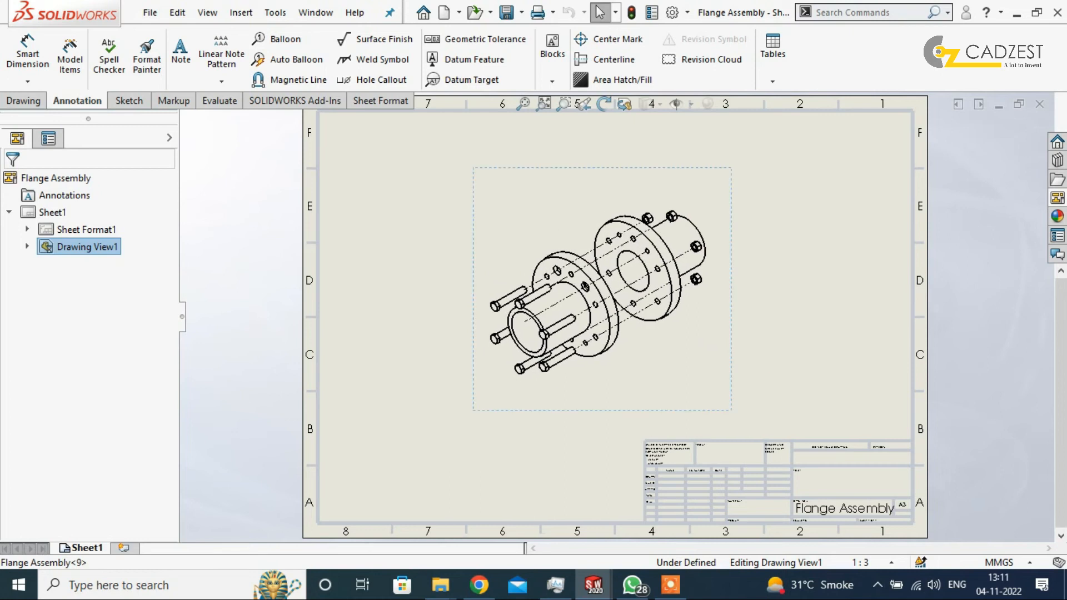
left_click(736, 174)
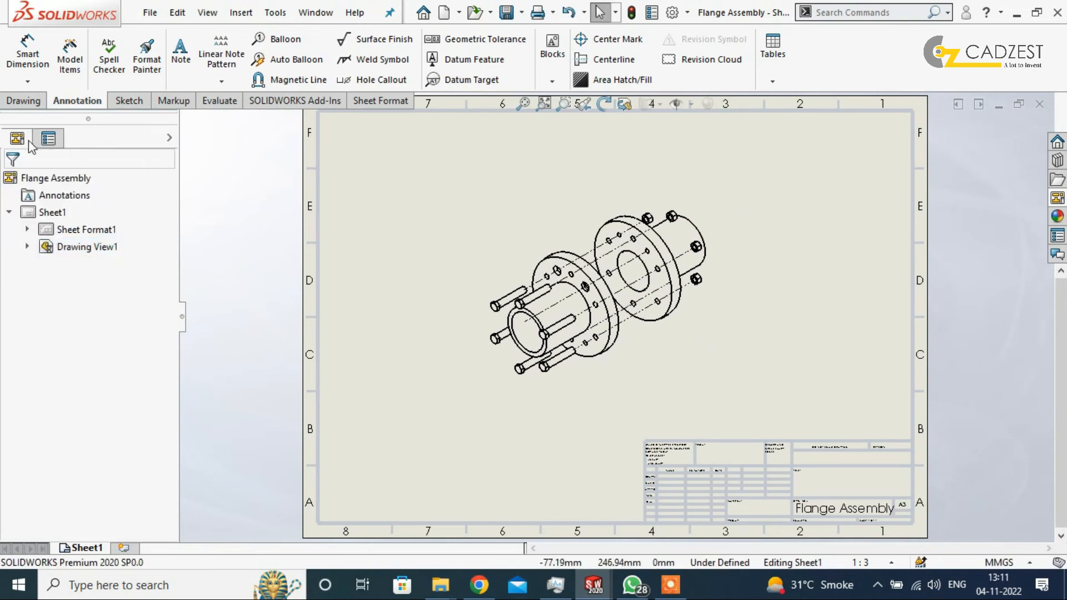
Insert a top-level-only bill of materials for the exploded view with the bom-standard template, placing it left of the title block
left_click(773, 50)
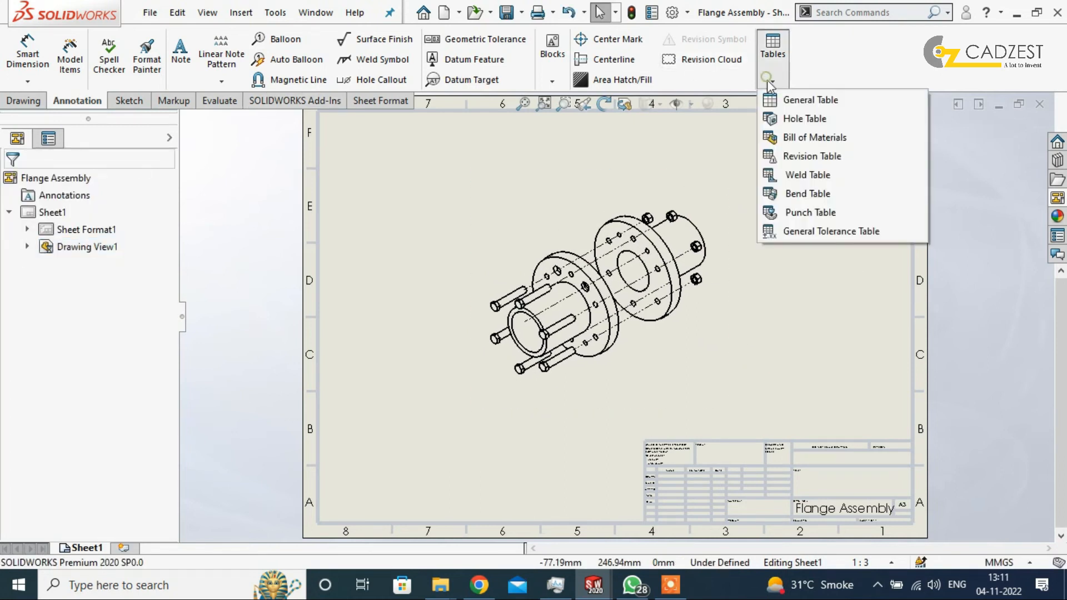
left_click(817, 138)
left_click(652, 422)
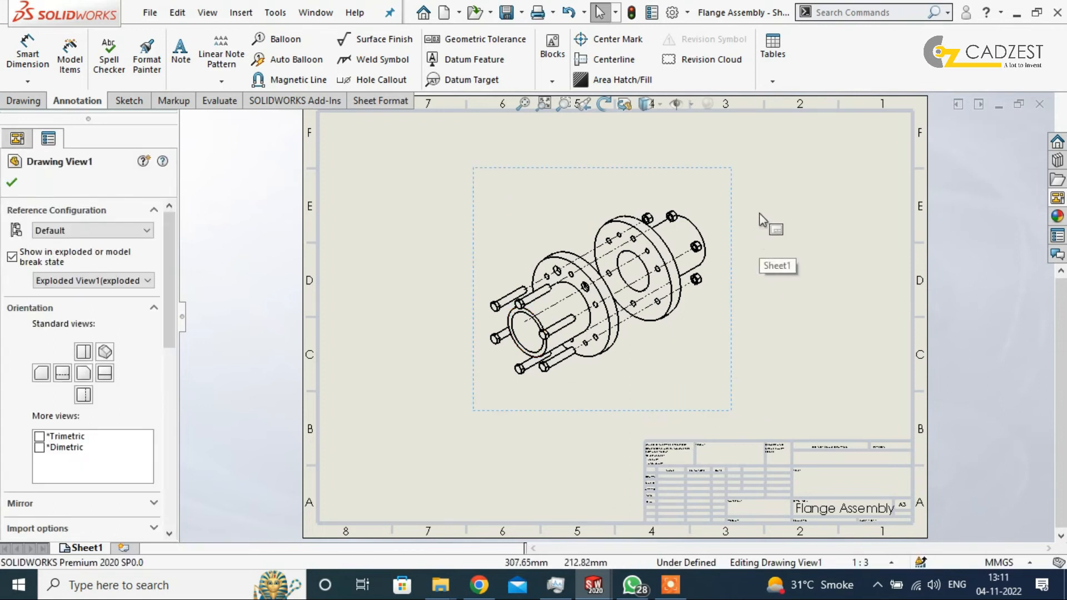
left_click(765, 73)
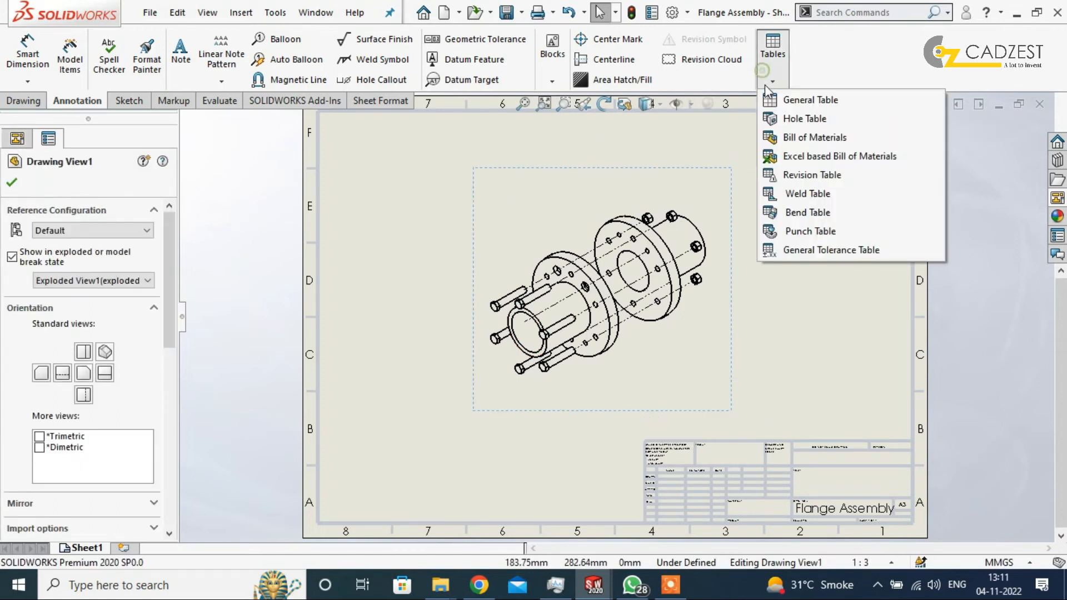
left_click(812, 136)
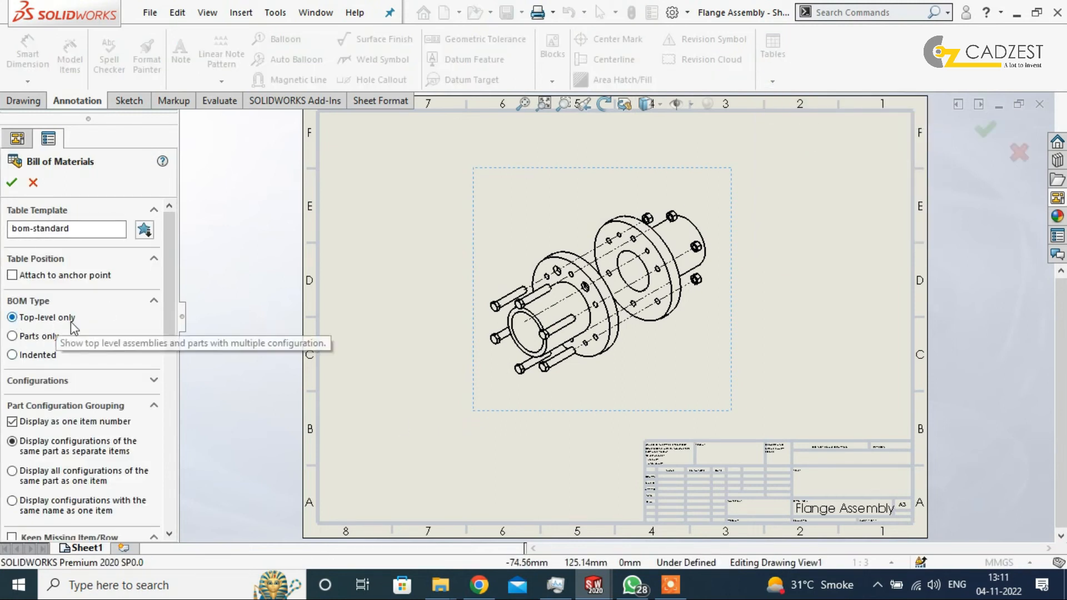
left_click(12, 182)
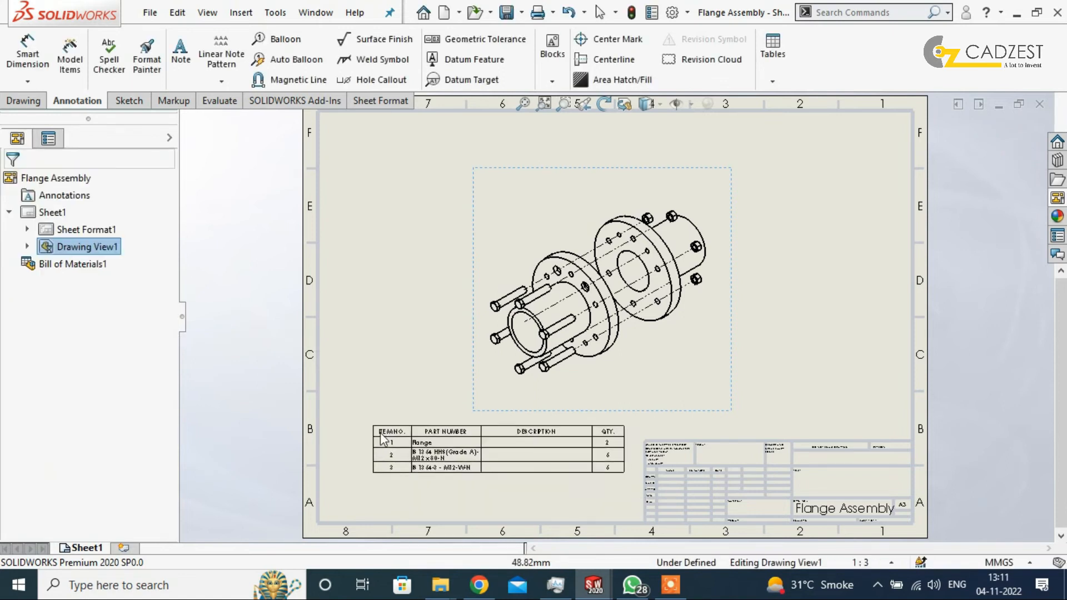
scroll(383, 436, "down", 5)
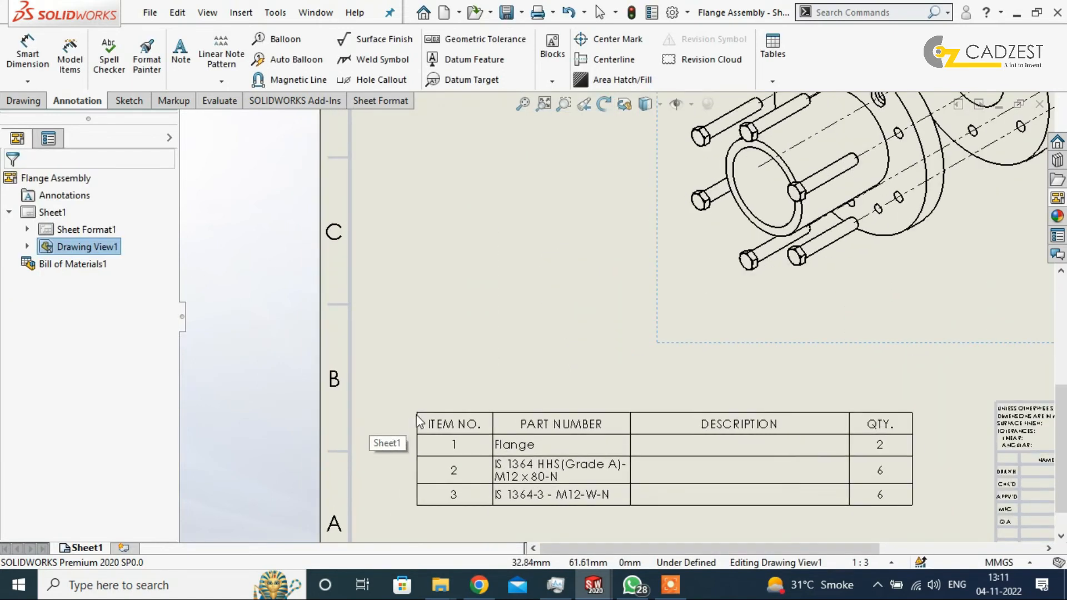
left_click(410, 421)
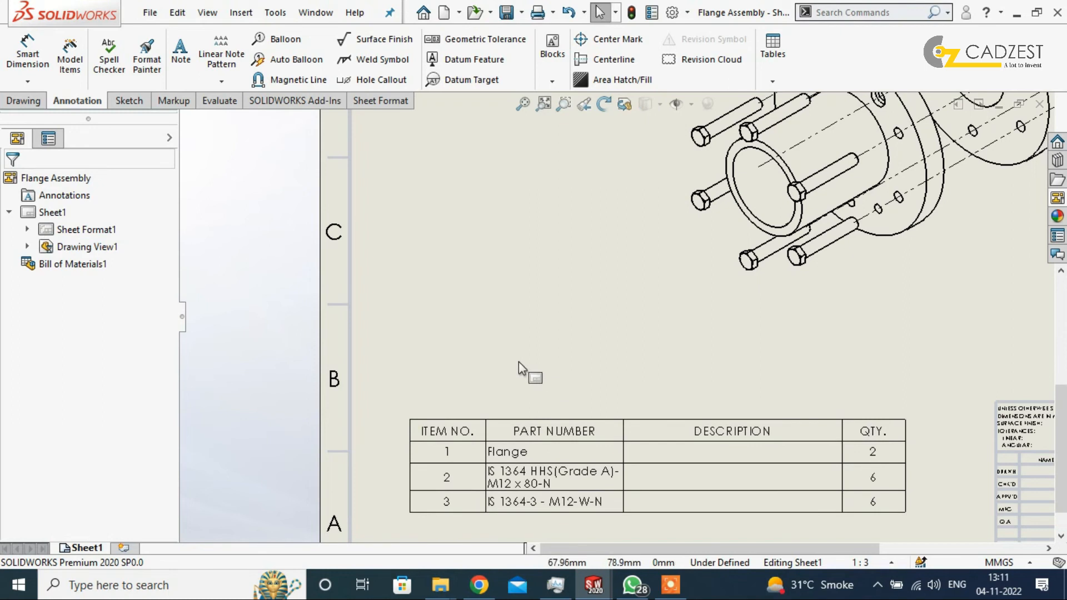
Narrow the Description column of the bill of materials
scroll(517, 344, "up", 3)
scroll(688, 385, "down", 4)
left_click(777, 364)
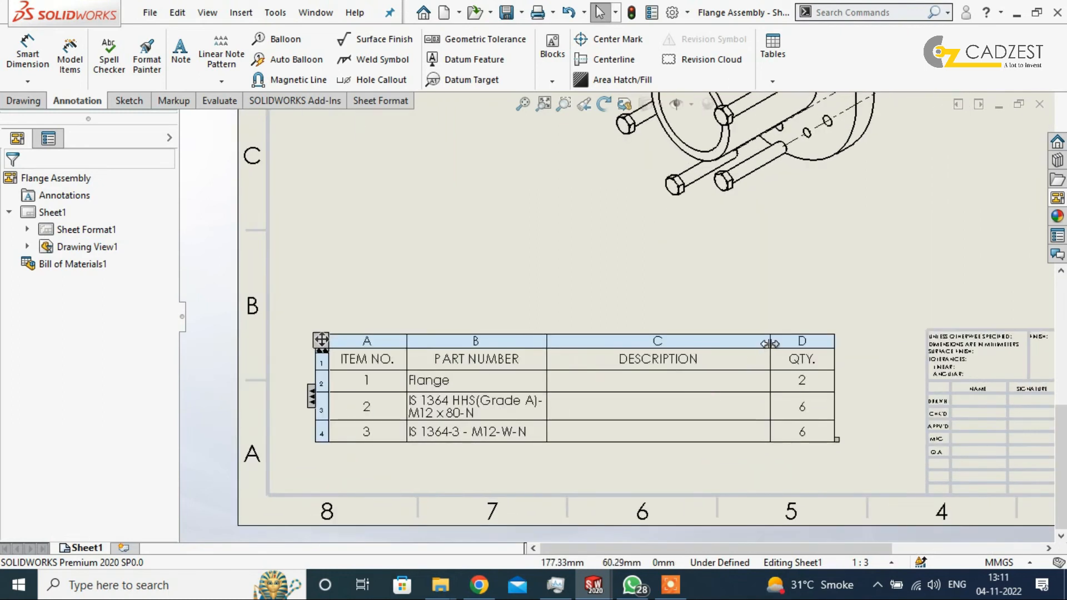
left_click_drag(772, 343, 685, 343)
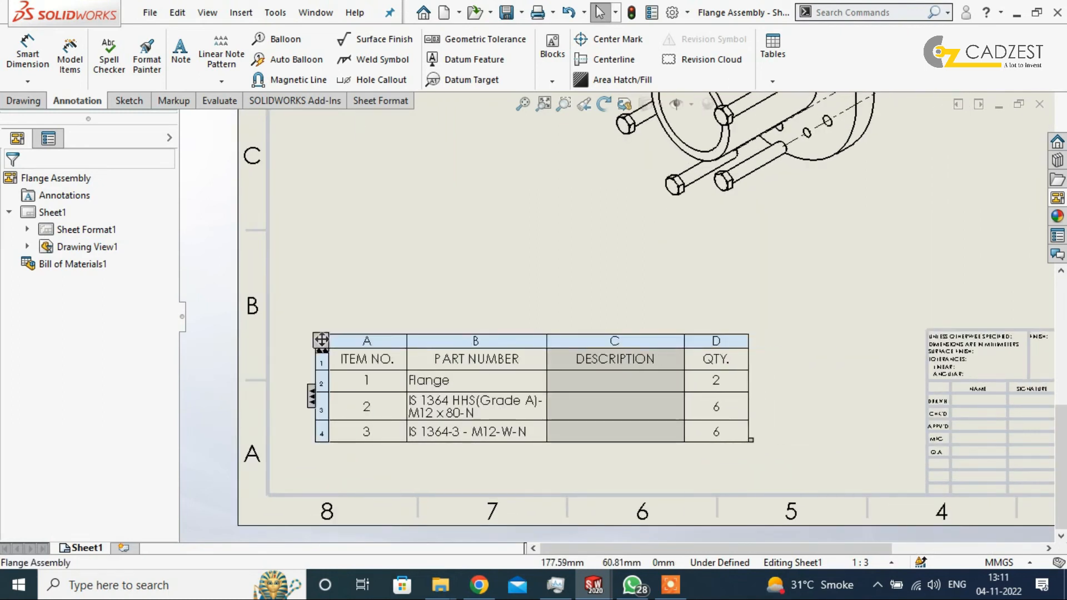
Break the link of the Flange row's description cell and enter Cast Iron
left_click(614, 380)
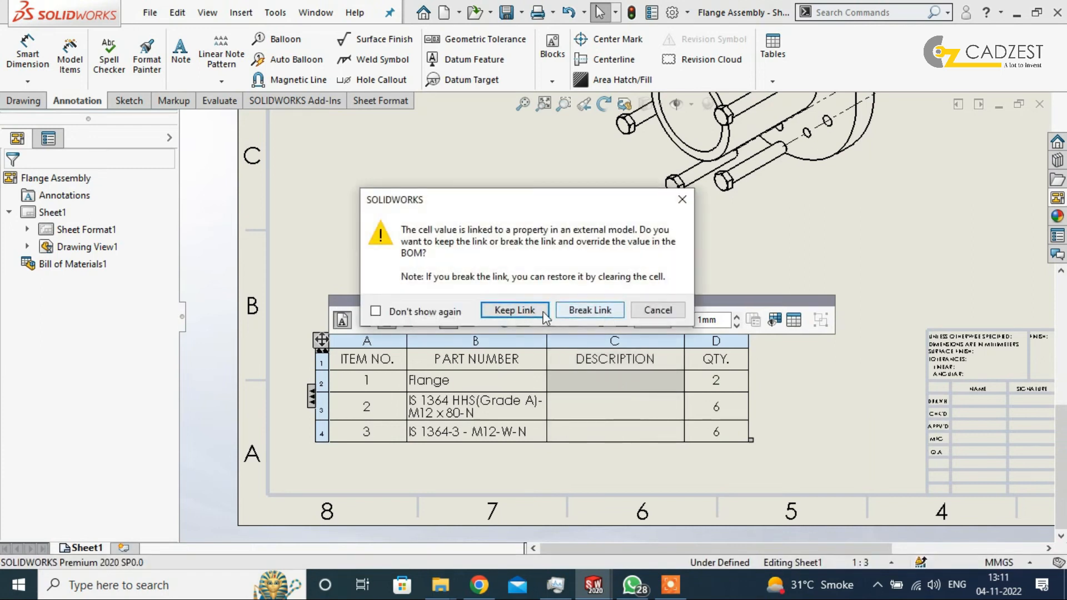
left_click(589, 314)
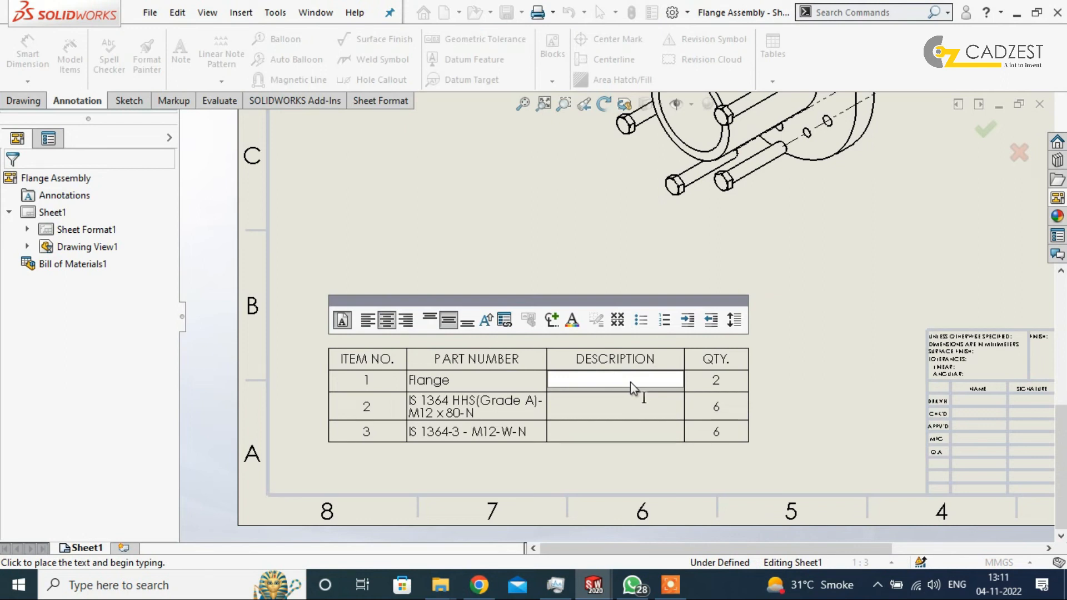
type("Cast Iron")
Override the linked description of the M12 x 80 hex screw row with Stainless Steel
left_click(631, 411)
double_click(614, 406)
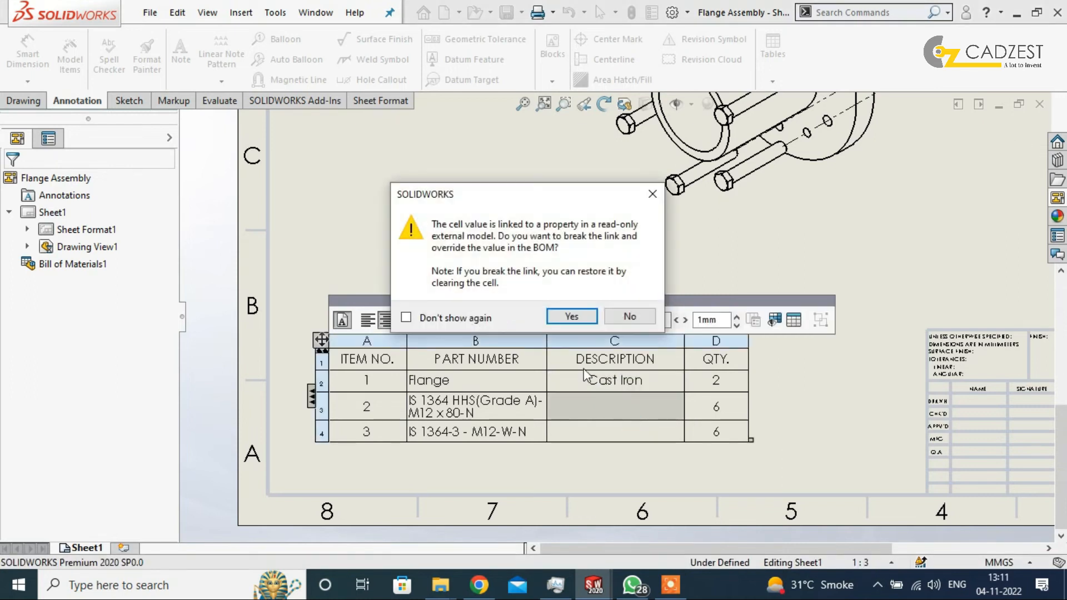
left_click(571, 316)
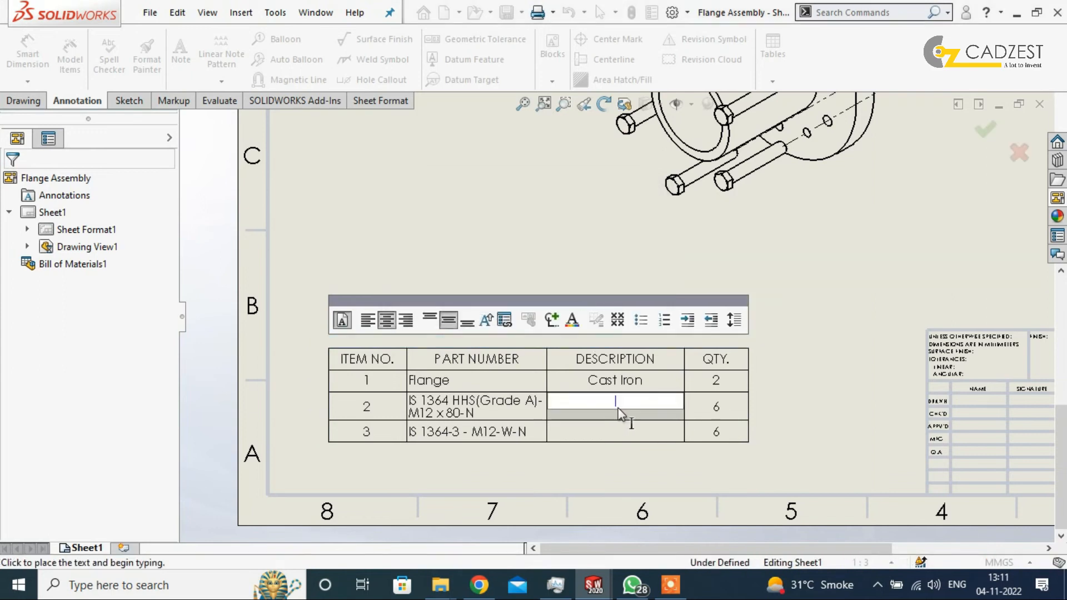
type("Stainless Steel")
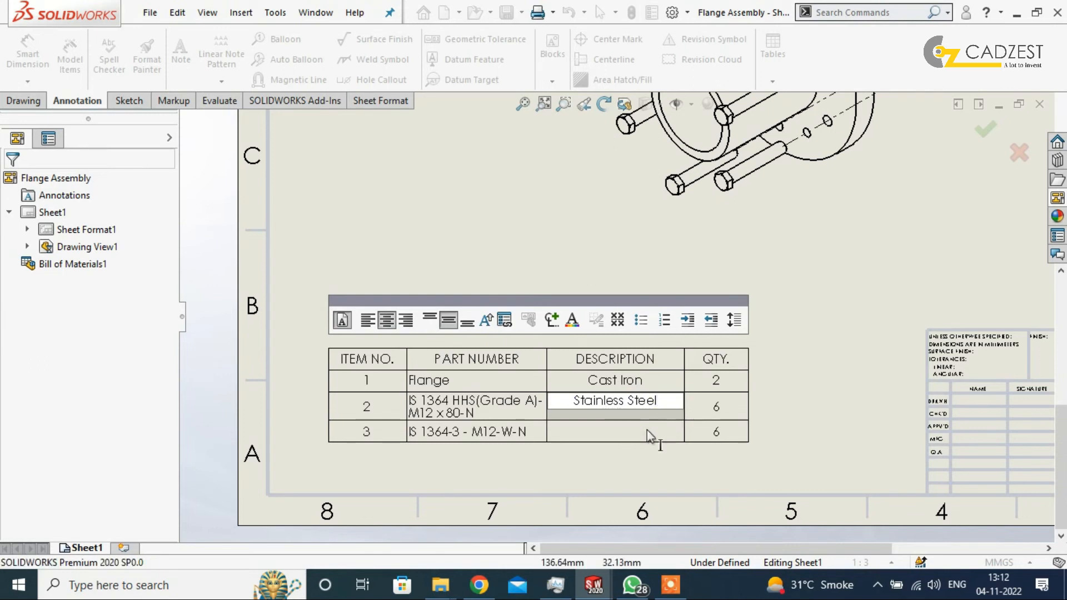
Override the linked description of the IS 1364-3 M12 nut row with Stainless Steel and finish editing the table
left_click(620, 430)
double_click(620, 429)
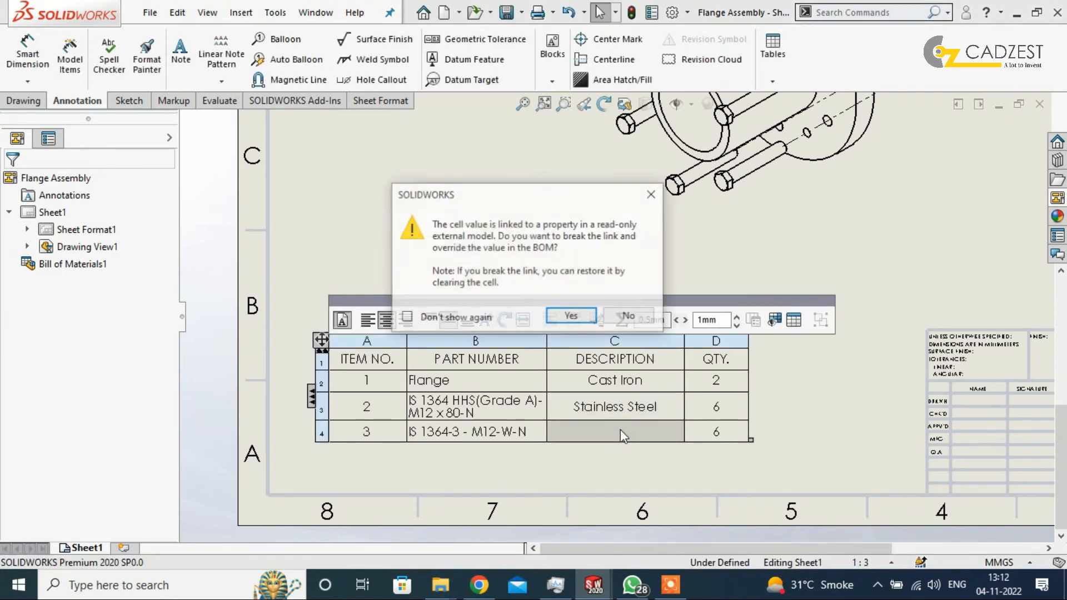
double_click(613, 431)
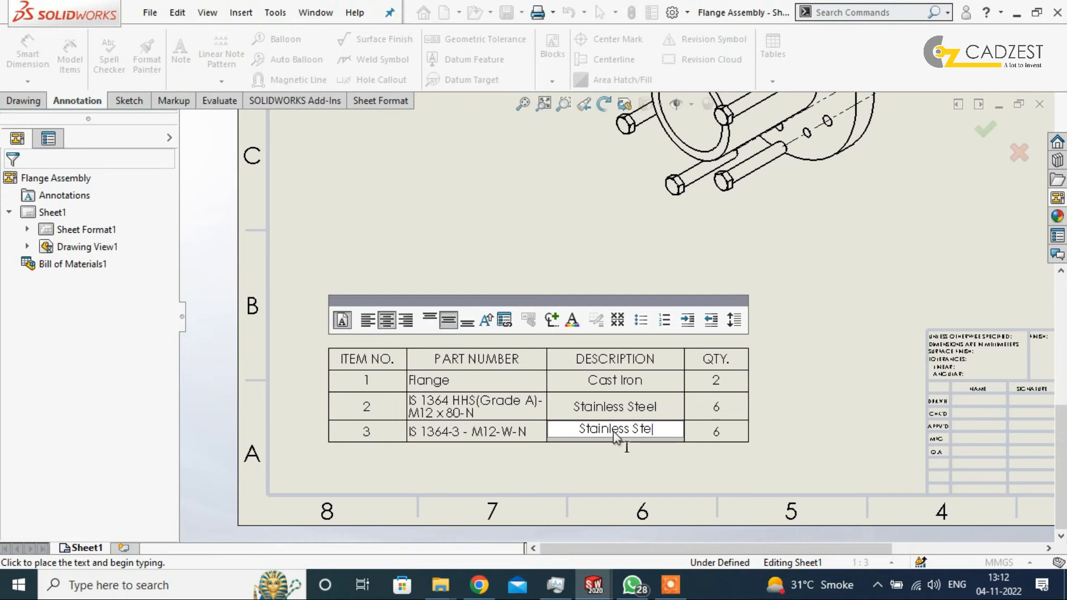
left_click(798, 393)
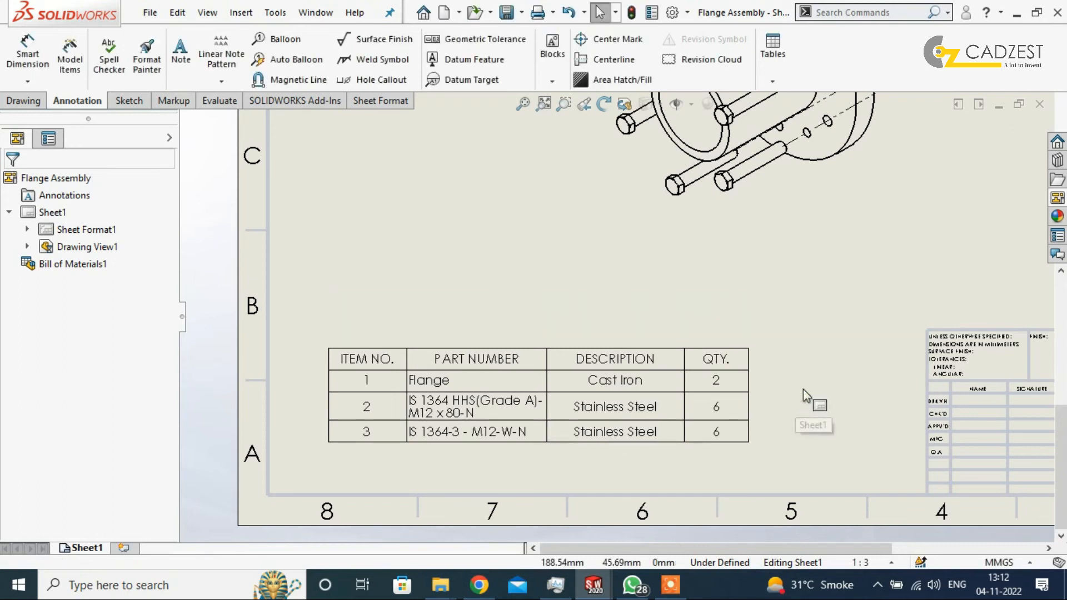
Tighten the Description column's width further to fit the entered material text
scroll(801, 392, "up", 6)
scroll(645, 325, "down", 6)
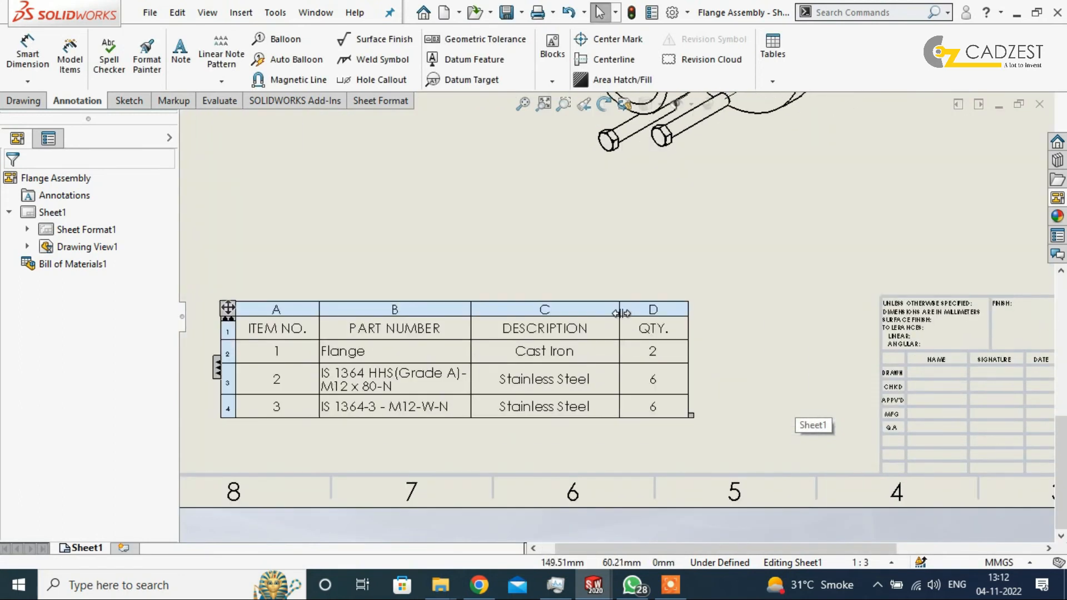
left_click_drag(621, 312, 596, 312)
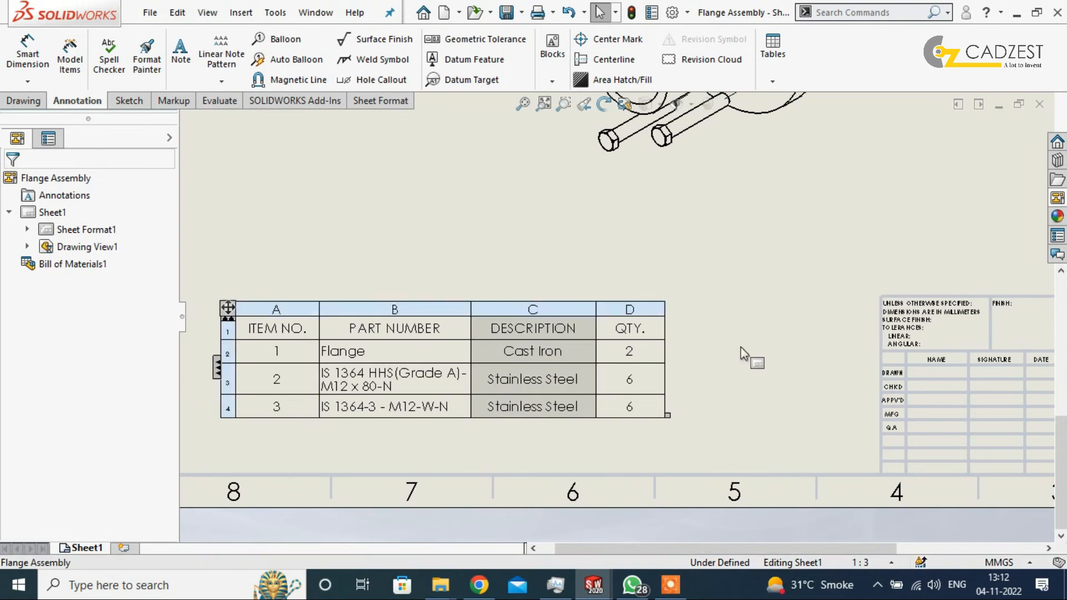
Add item balloons automatically to the exploded flange view, keeping the default settings
scroll(741, 348, "up", 5)
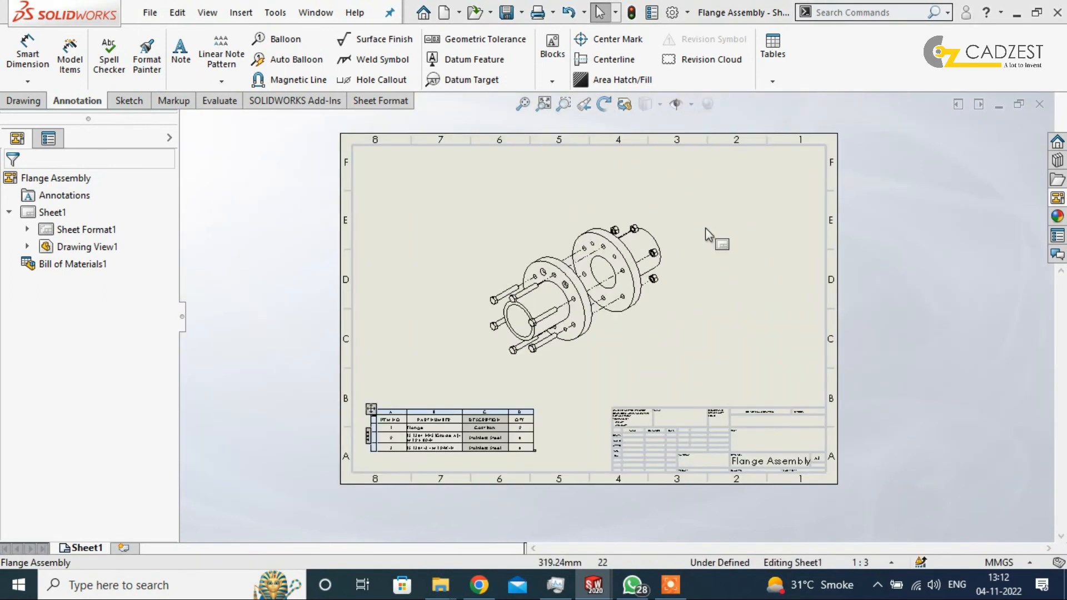
left_click(672, 345)
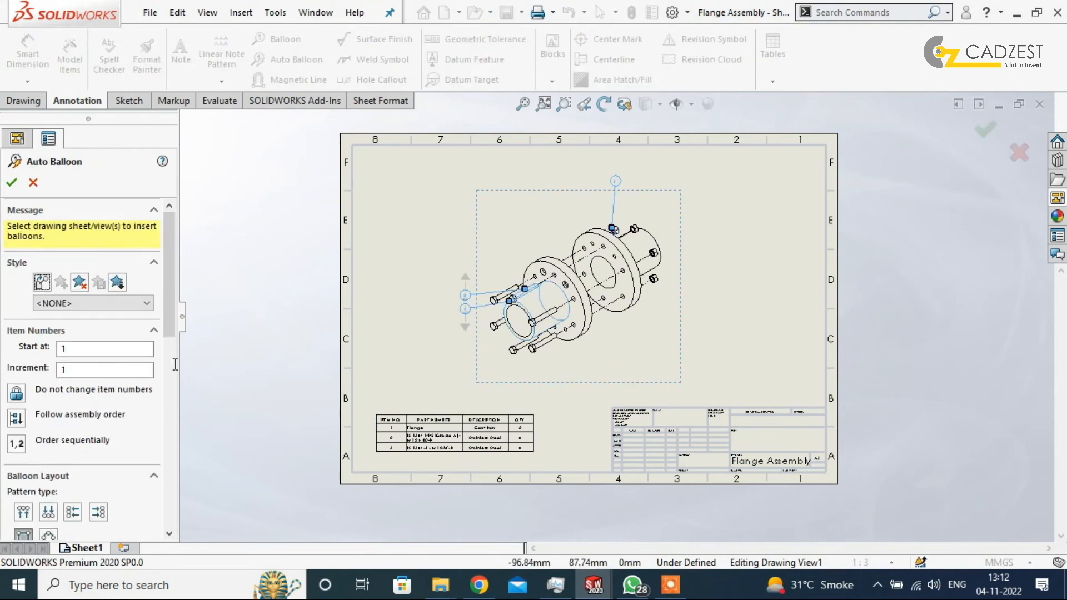
scroll(551, 363, "down", 2)
left_click(11, 184)
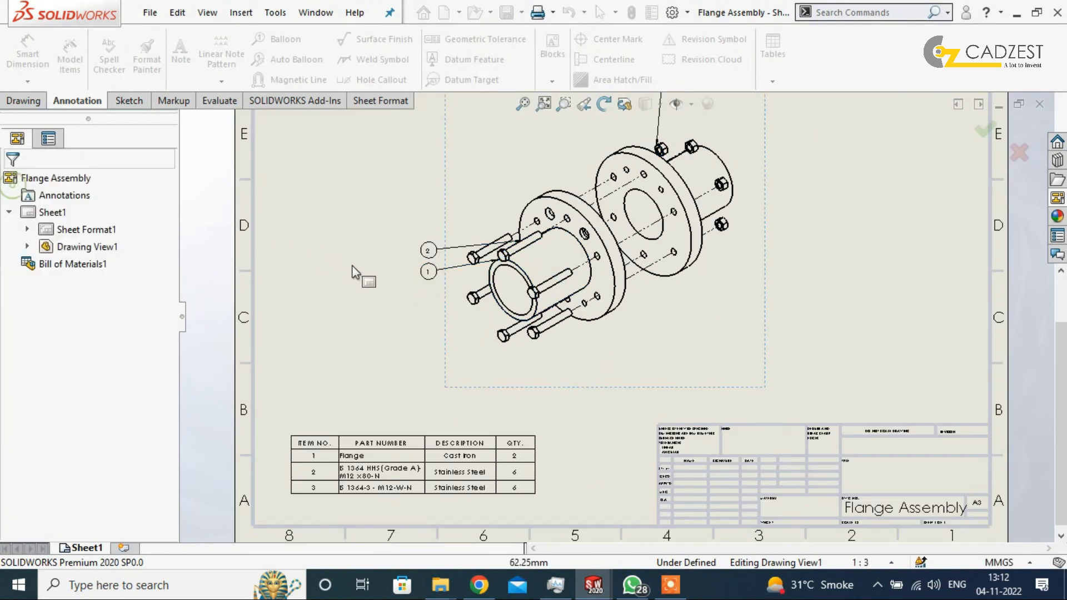
Examine the item balloons on the exploded view and the overall sheet layout
scroll(687, 177, "down", 2)
scroll(687, 177, "down", 3)
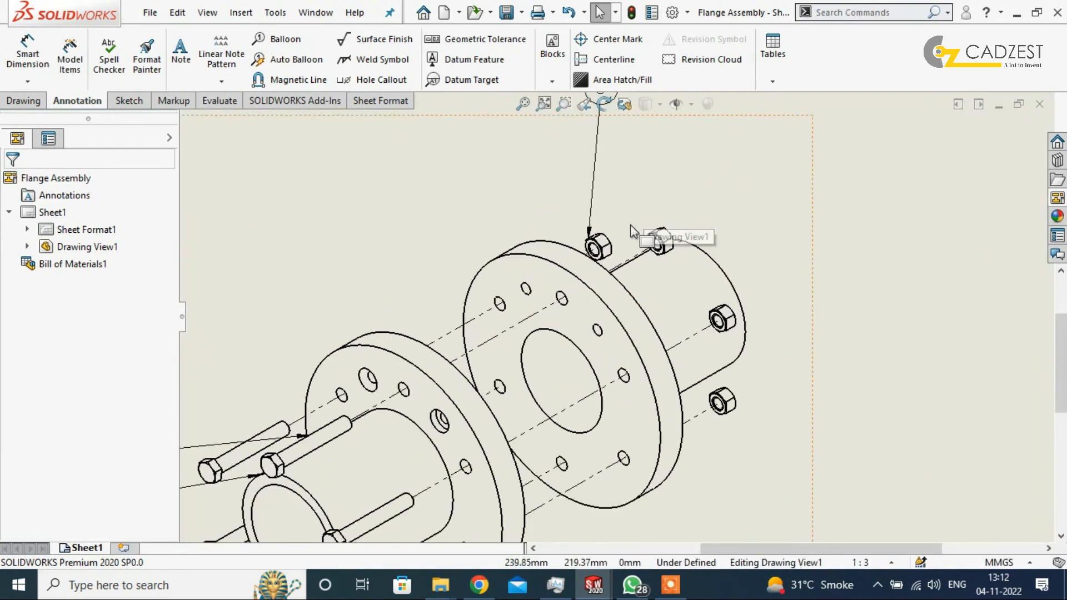
scroll(709, 253, "up", 6)
scroll(583, 414, "down", 1)
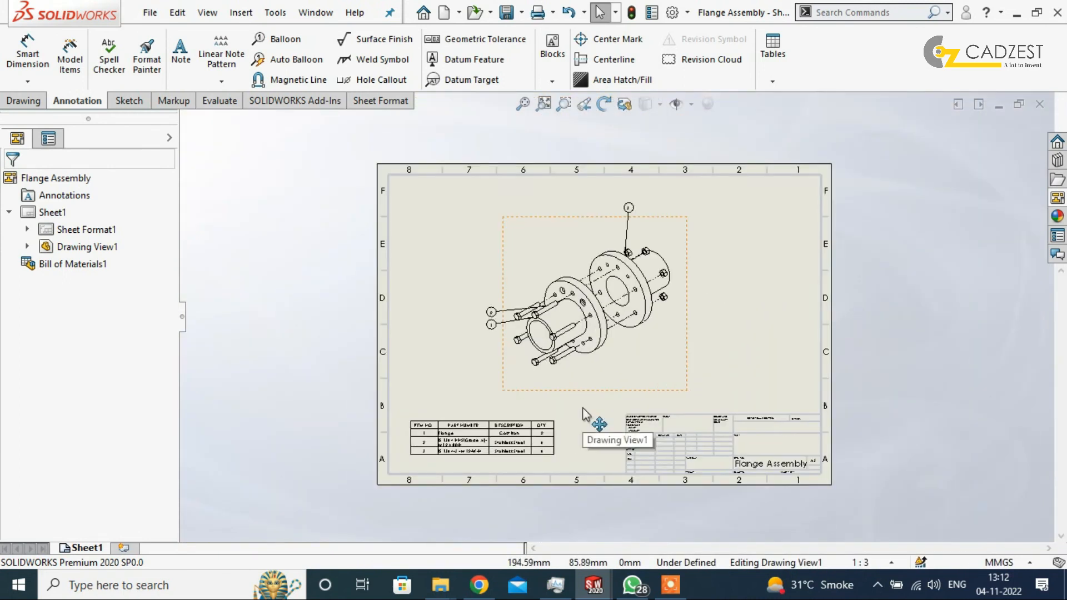
scroll(563, 425, "down", 2)
left_click(1012, 446)
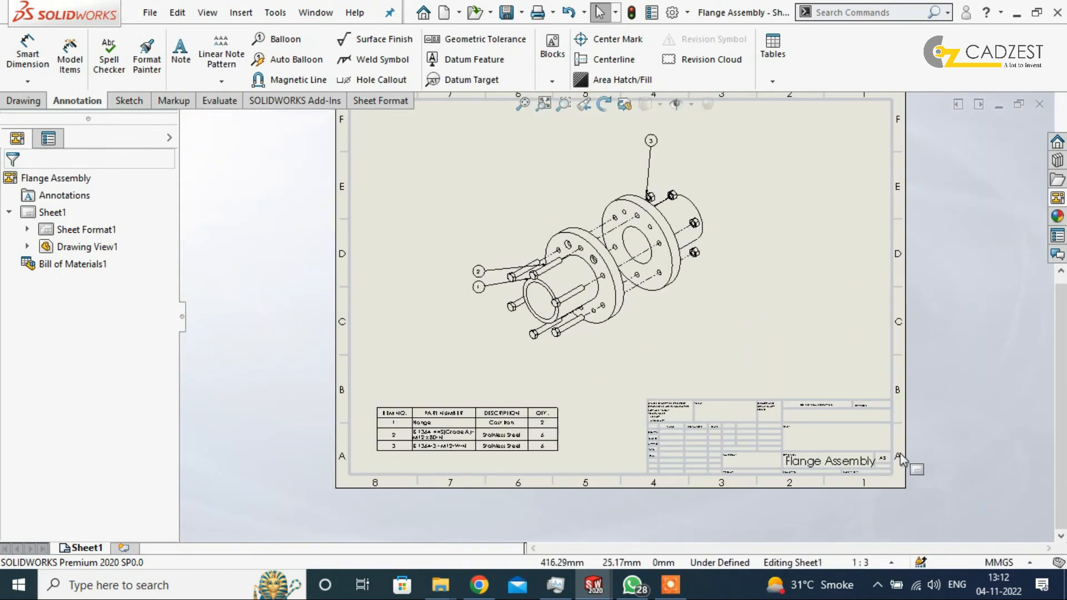
scroll(889, 451, "down", 2)
scroll(848, 420, "up", 4)
scroll(521, 281, "down", 2)
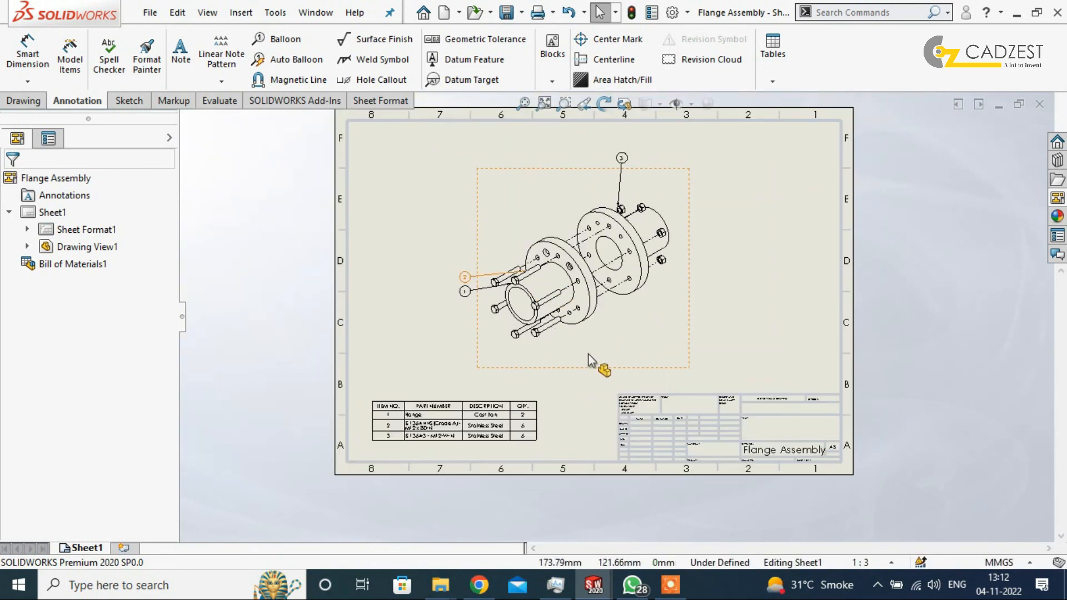
Add a note reading CADZEST in the Name cell of the title block's Drawn row
scroll(632, 421, "down", 3)
left_click(180, 52)
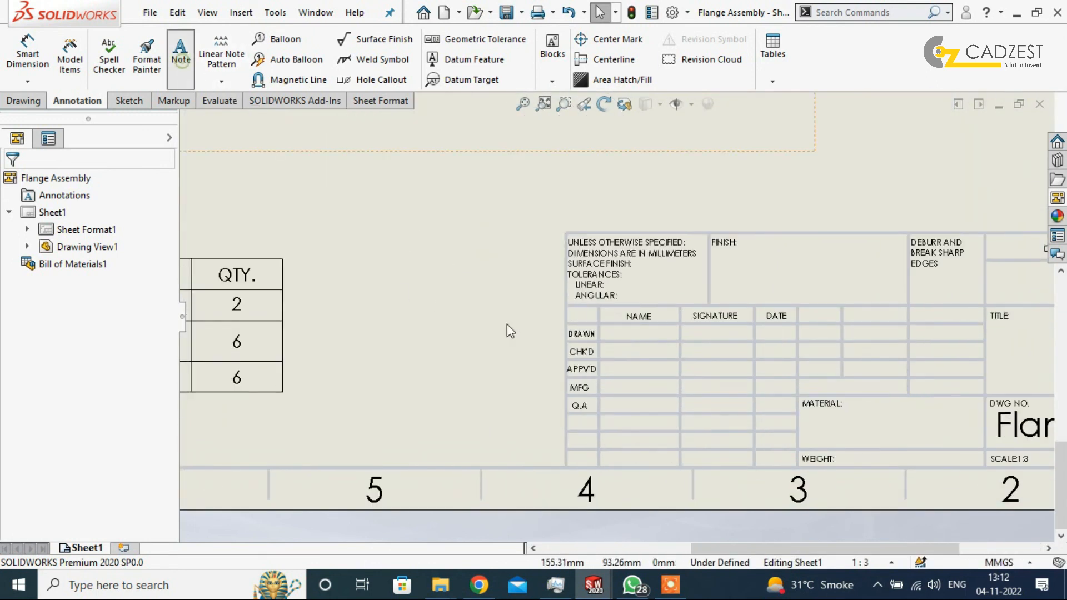
left_click(613, 335)
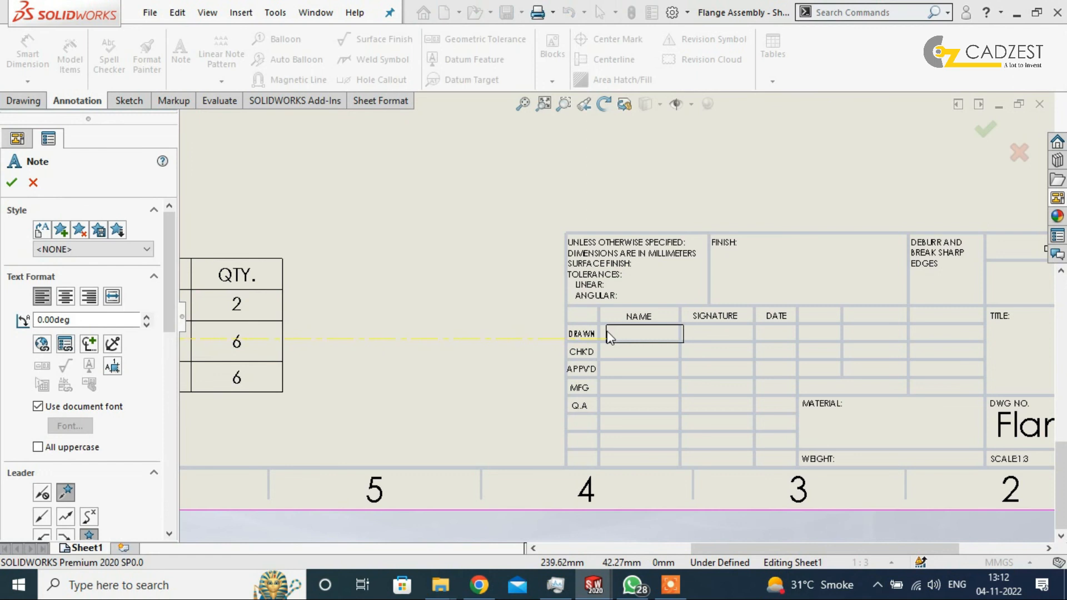
left_click(609, 335)
type("CADZEST")
Reduce the font size of the whole CADZEST note so that it fits its title block cell
key("ctrl+a")
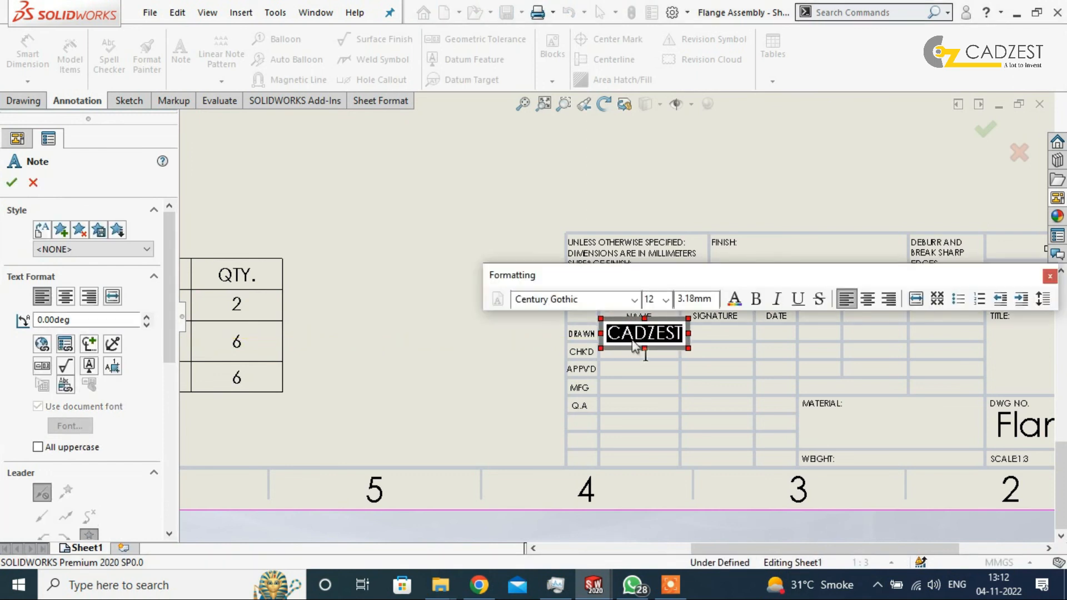
left_click(662, 301)
left_click(655, 340)
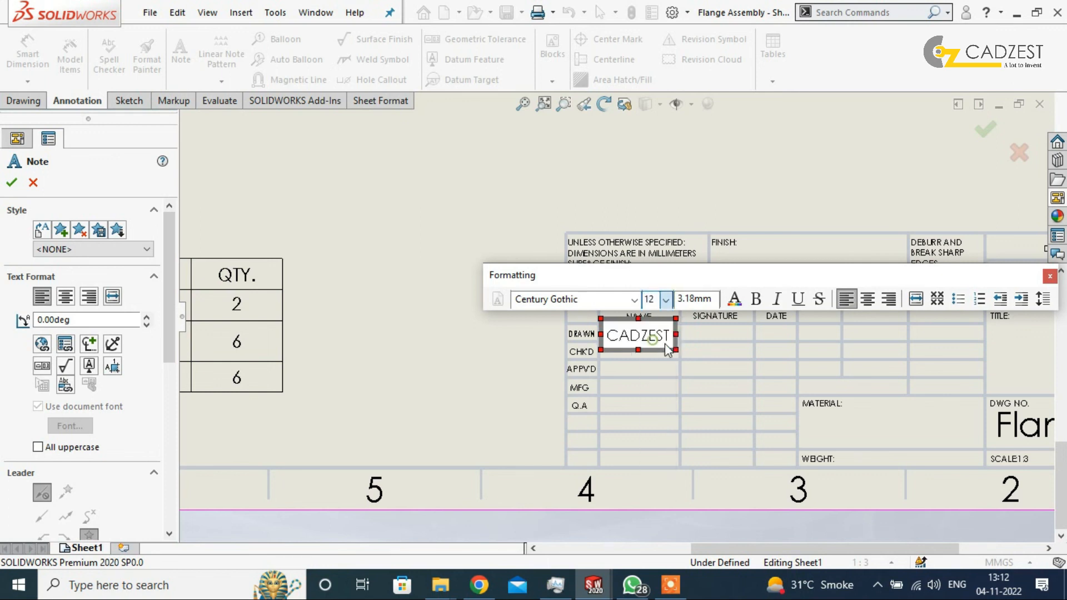
left_click(1050, 276)
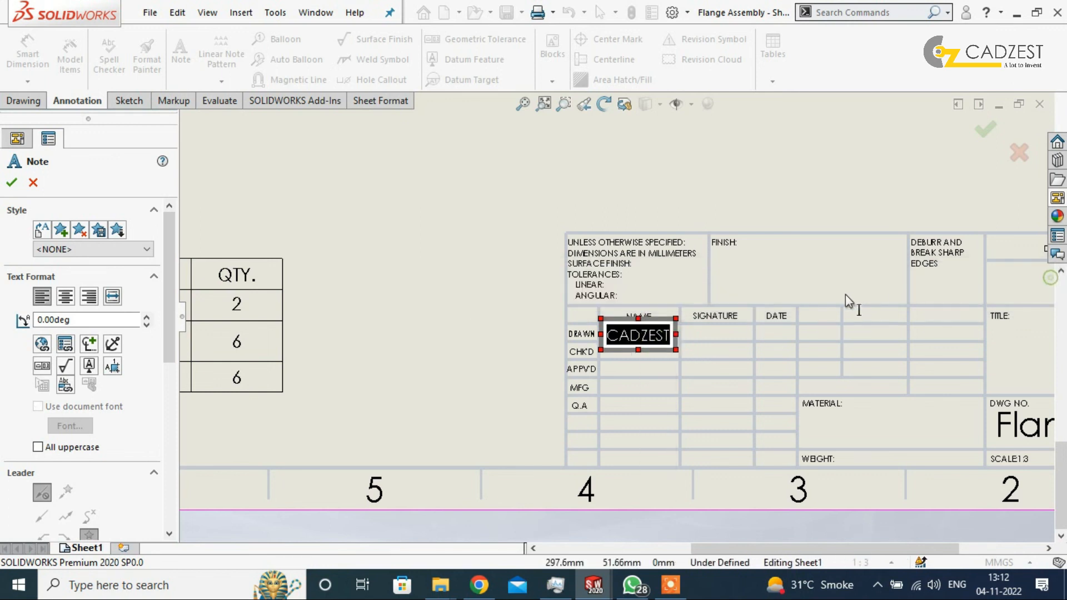
Finish editing the CADZEST note in the title block and review the complete drawing sheet
left_click(813, 339)
key("Escape")
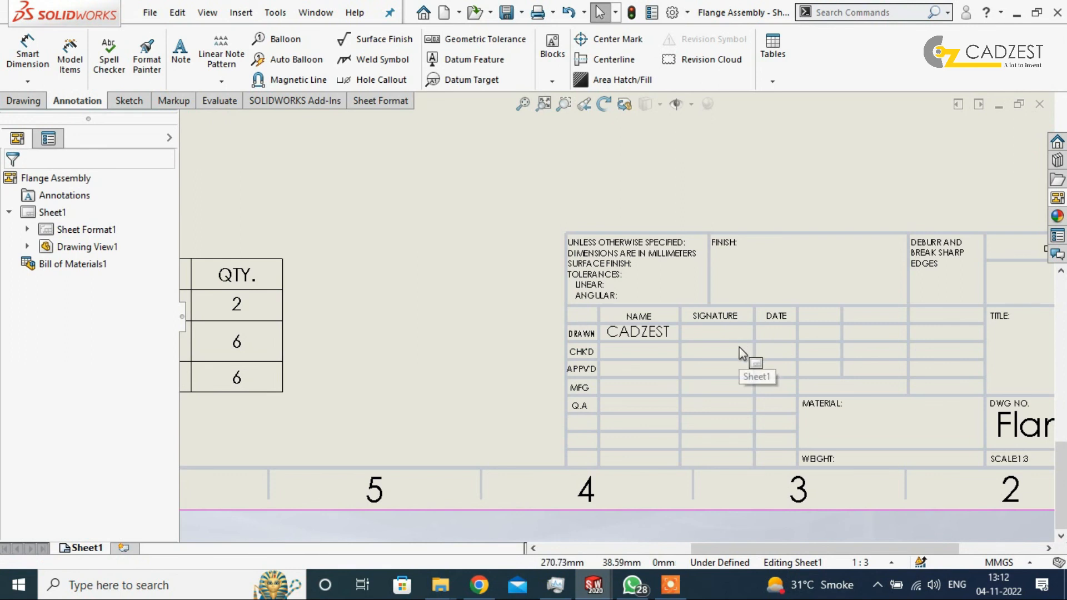
scroll(743, 342, "down", 1)
scroll(688, 350, "up", 5)
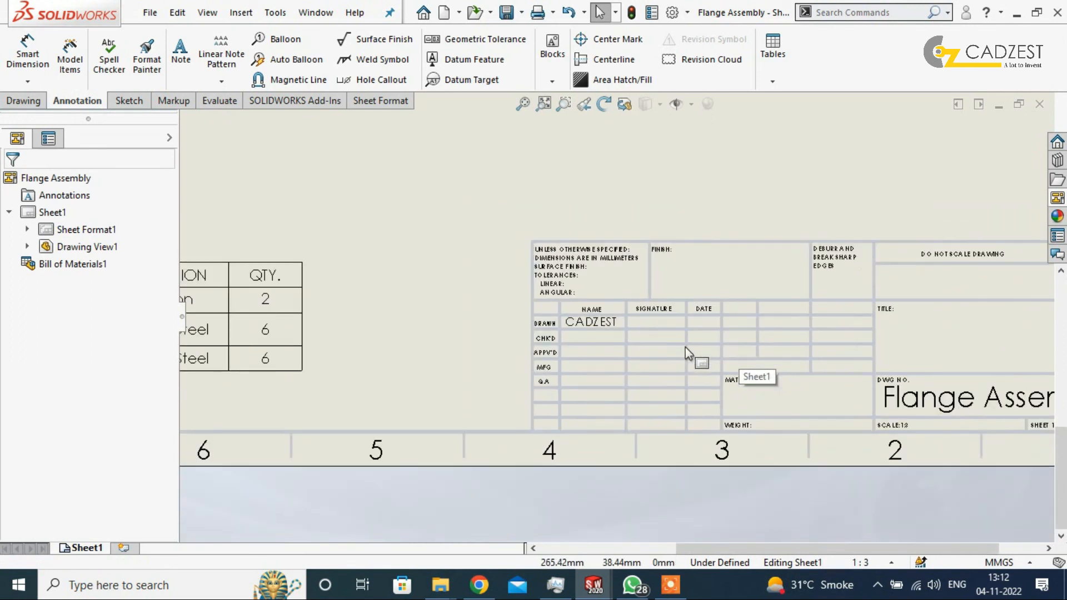
scroll(623, 233, "down", 3)
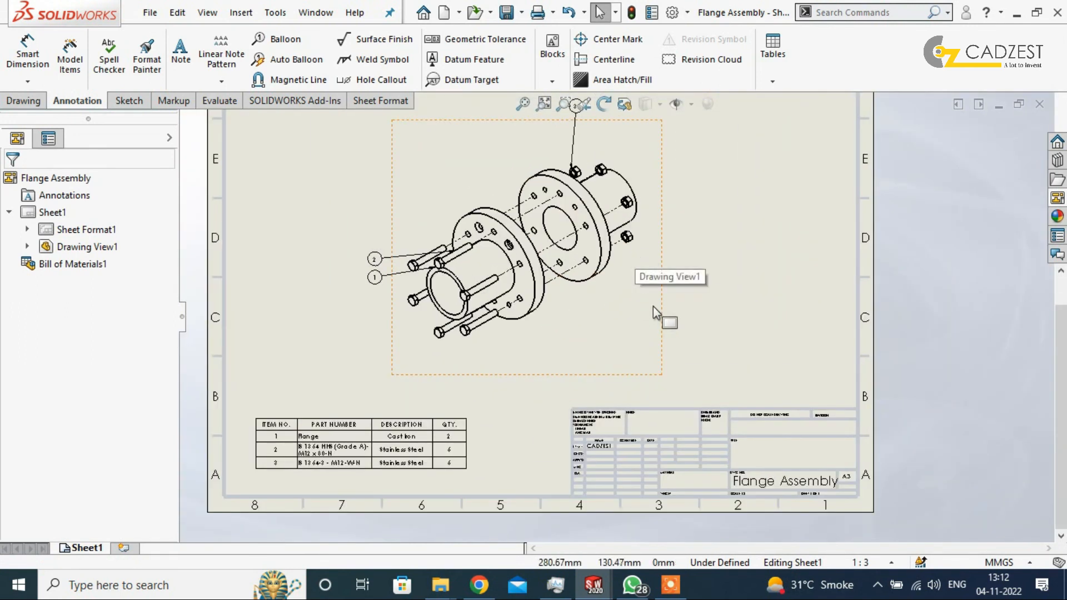
scroll(652, 306, "up", 3)
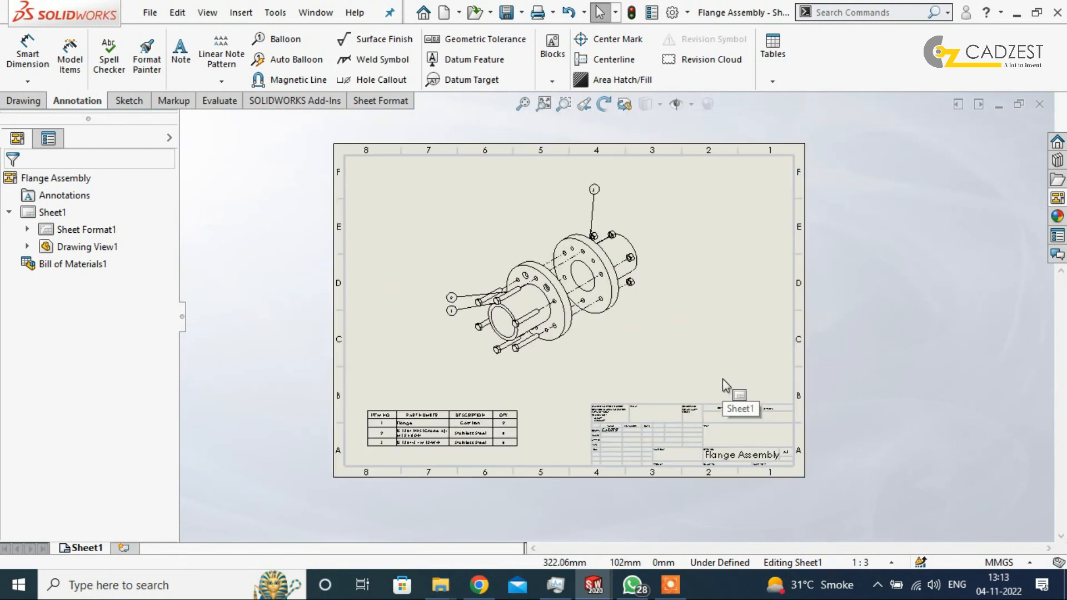
Save the drawing in the Downloads folder as a SOLIDWORKS Drawing named Flange Assembly Drawing
key("ctrl+s")
left_click(502, 245)
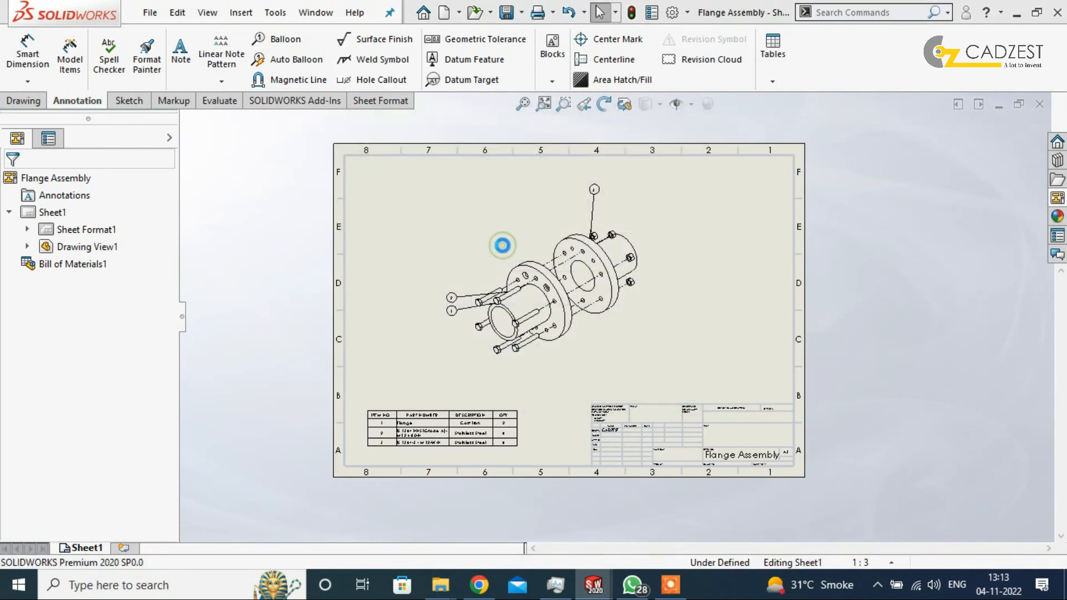
left_click(485, 311)
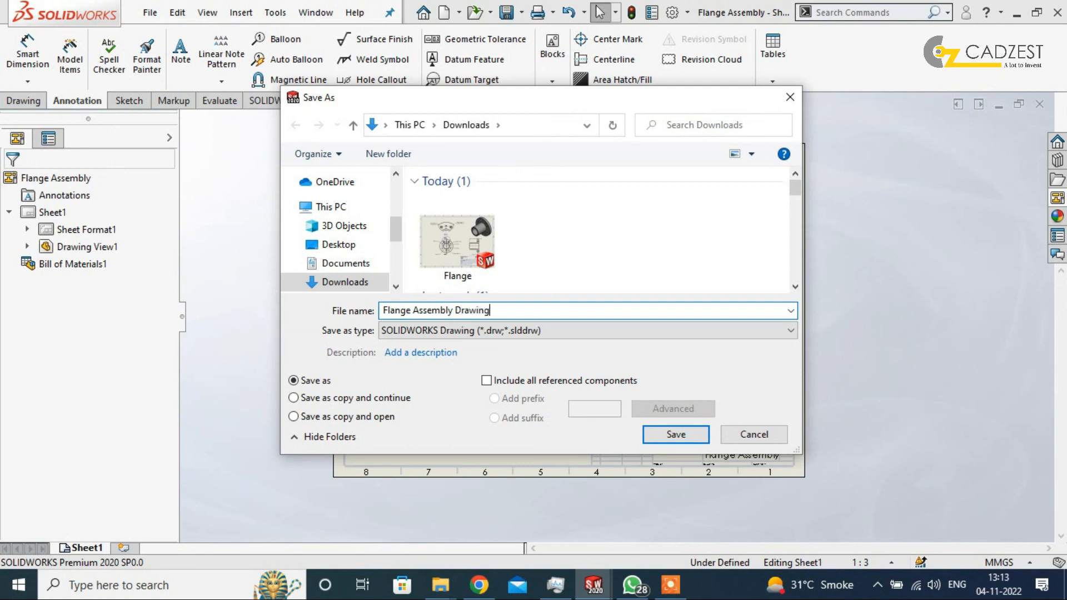
left_click(677, 434)
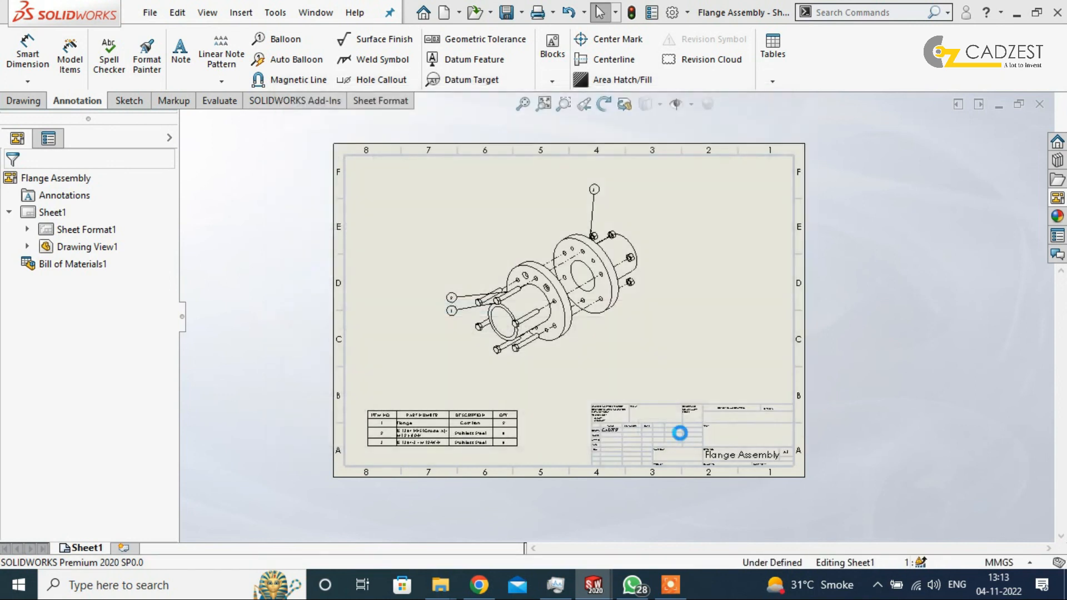
Export the drawing as an Adobe PDF named Flange Assembly Drawing in the Downloads folder
left_click(150, 12)
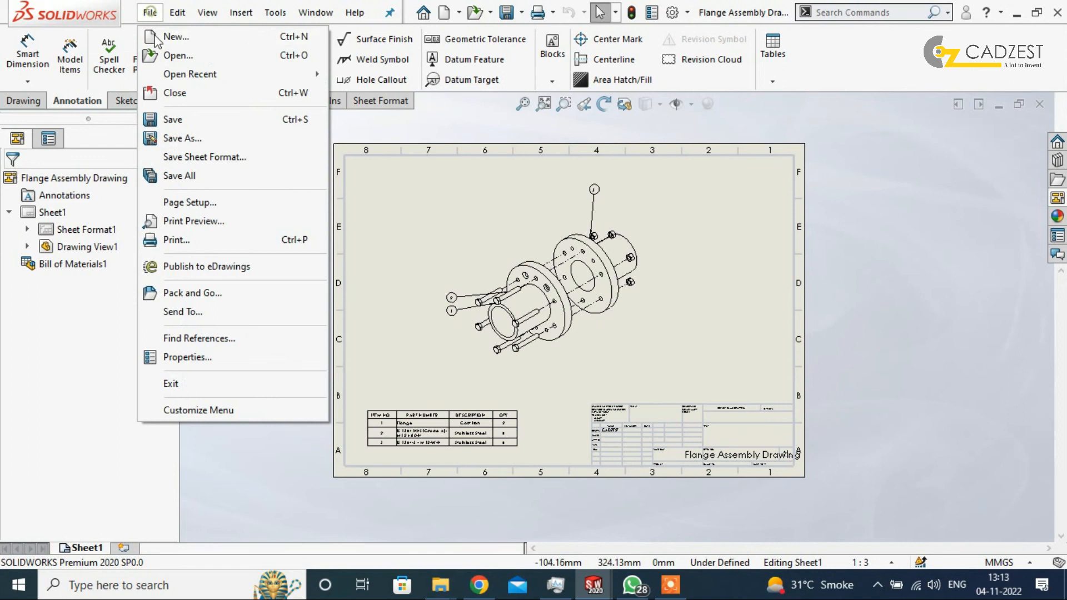
left_click(195, 138)
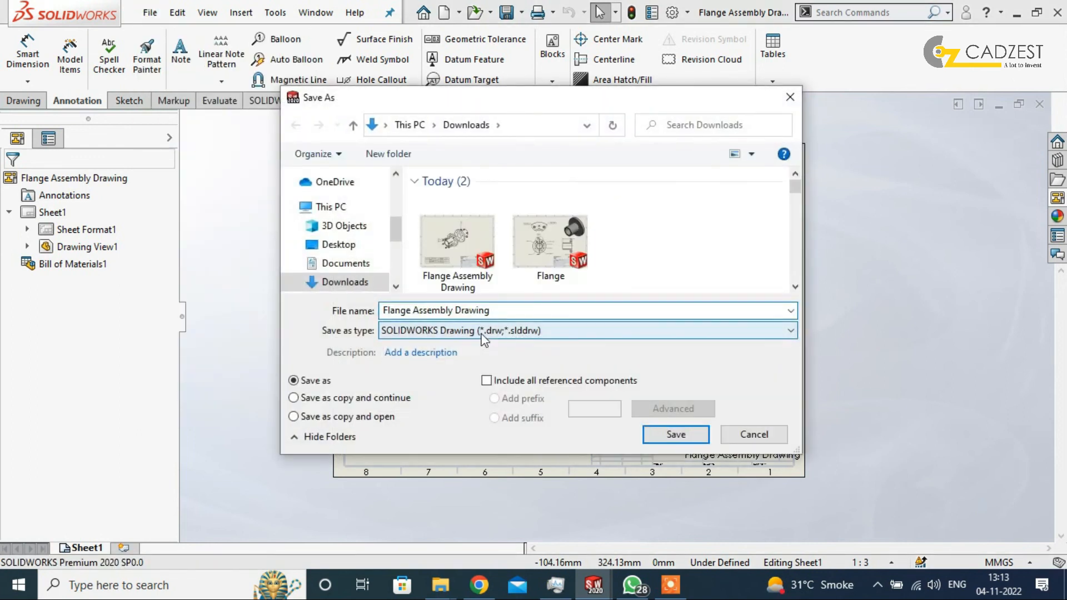
left_click(503, 330)
left_click(507, 381)
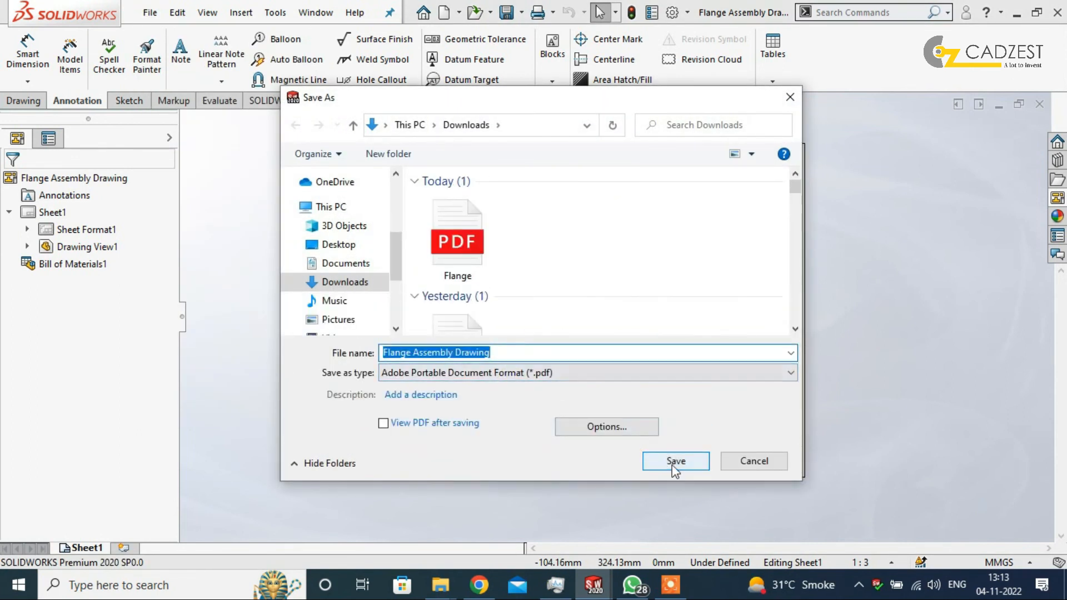
left_click(673, 464)
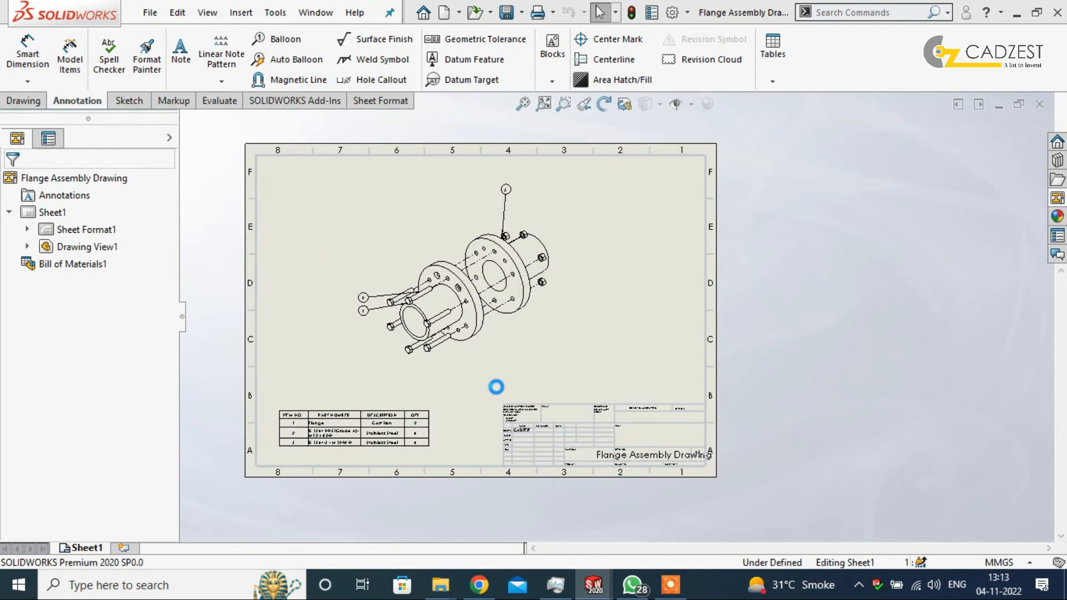
Switch to the Downloads folder in File Explorer, open the Flange Assembly Drawing PDF and inspect the exported sheet
mouse_move(450, 589)
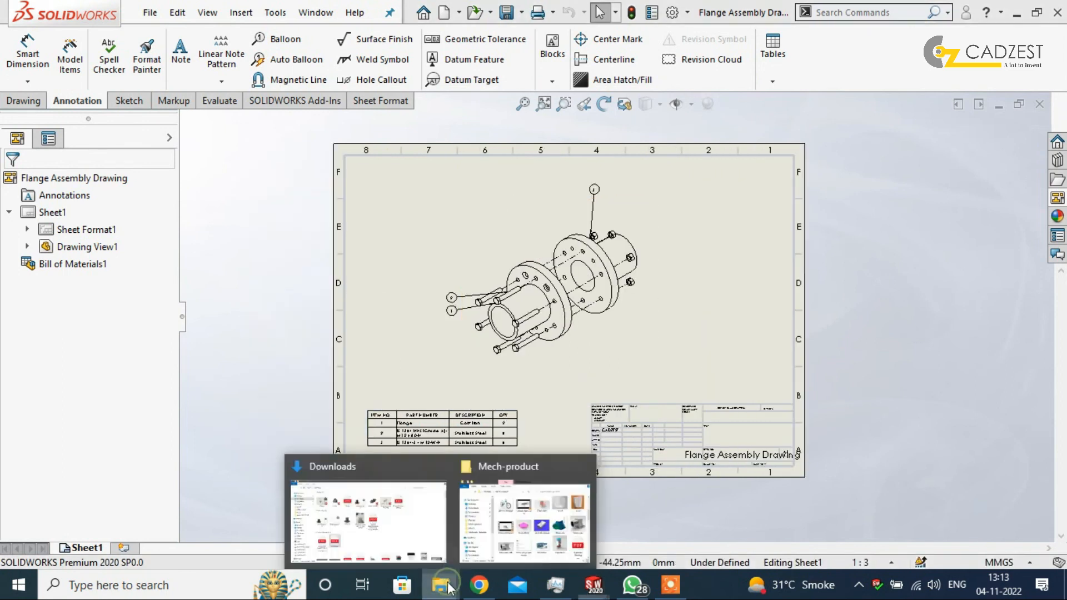
left_click(411, 531)
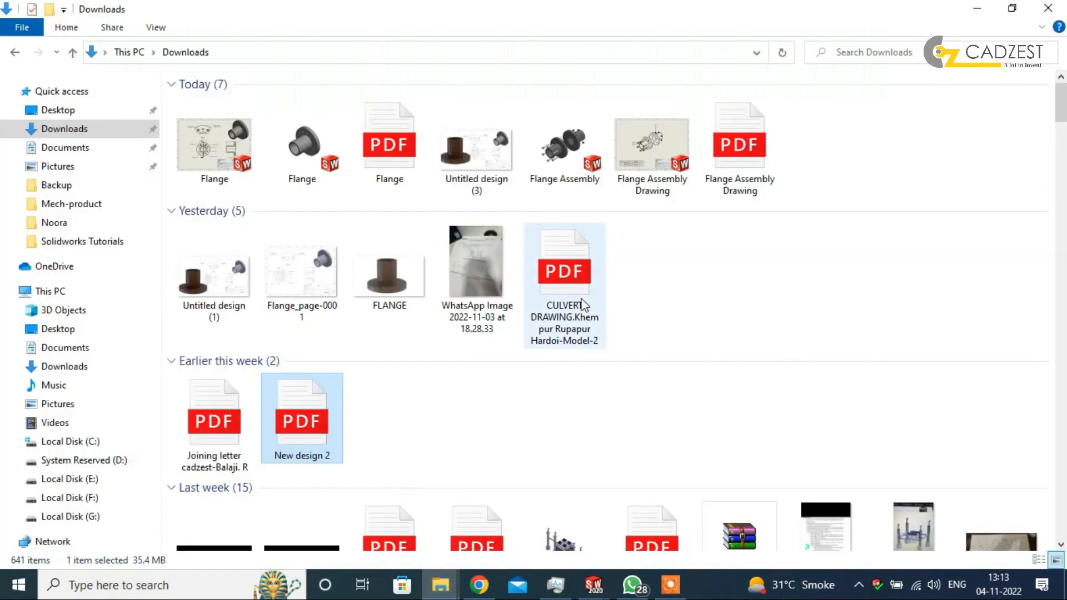
double_click(743, 163)
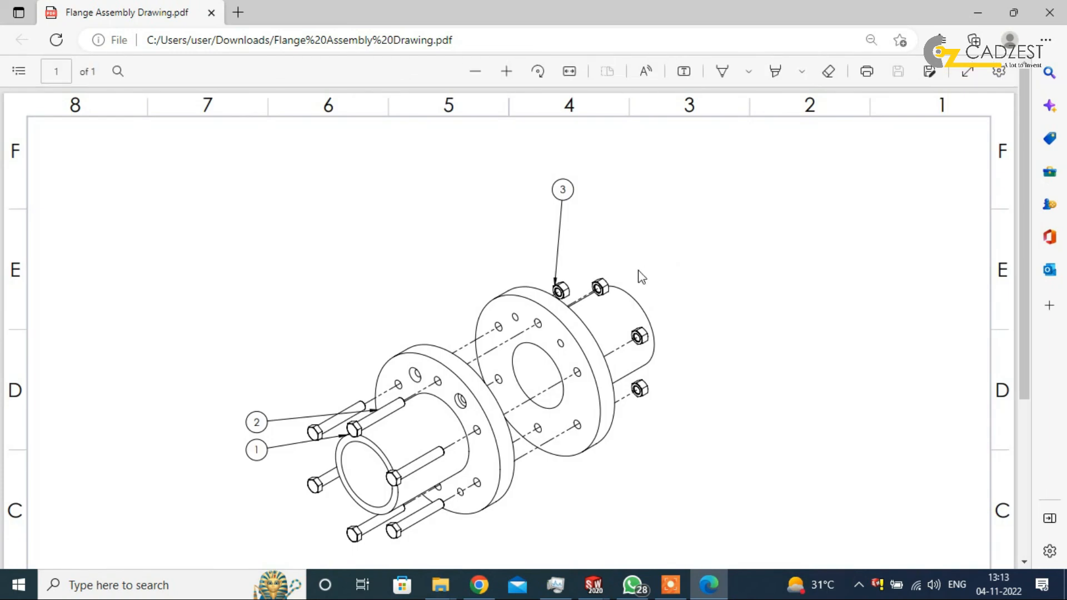
scroll(472, 418, "down", 2, "ctrl")
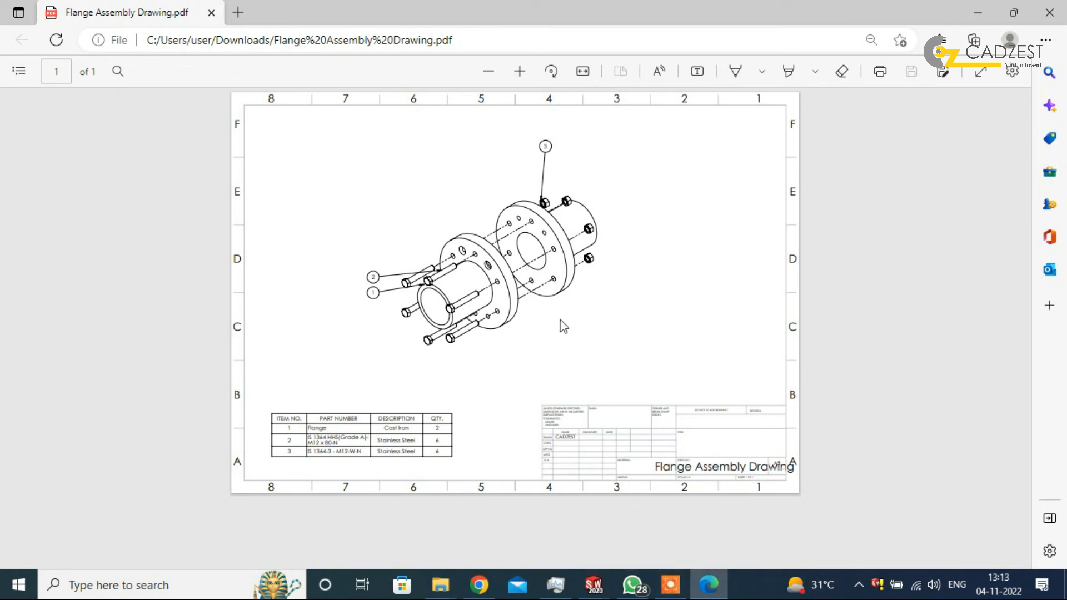
scroll(542, 244, "up", 2, "ctrl")
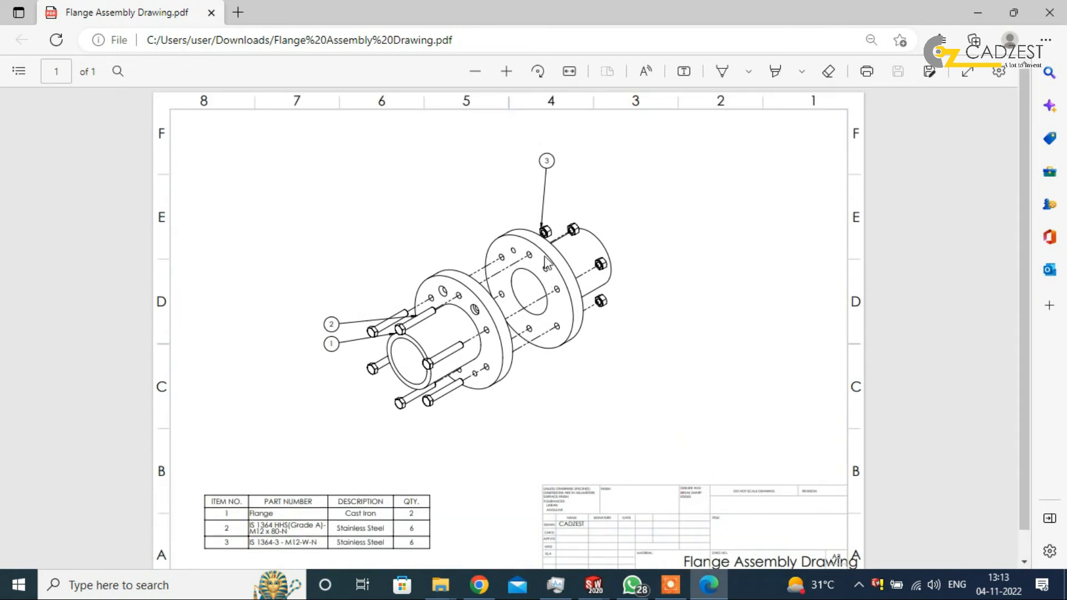
left_click(670, 589)
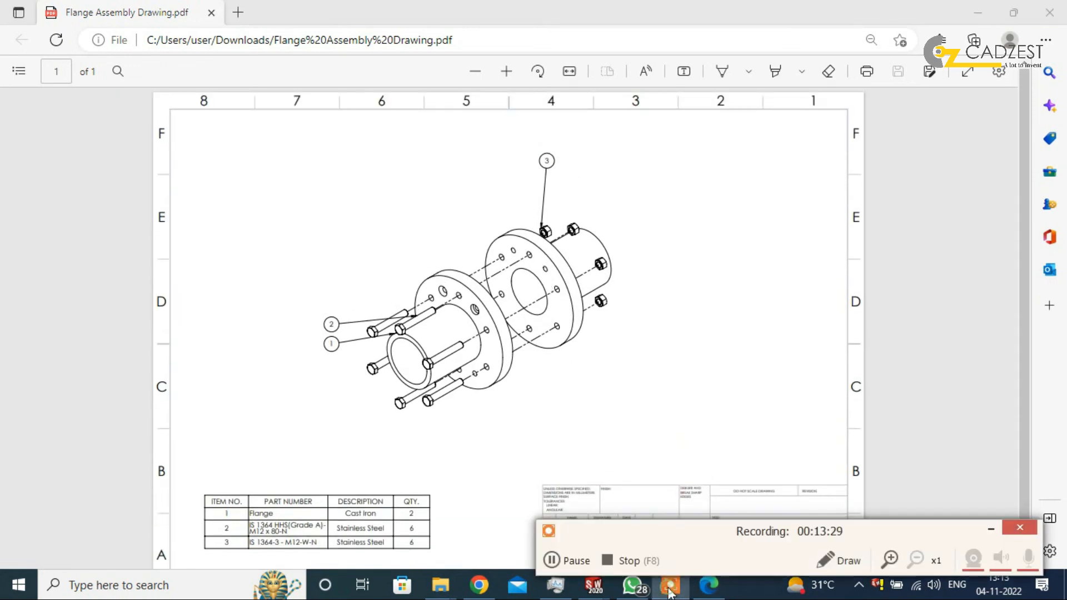